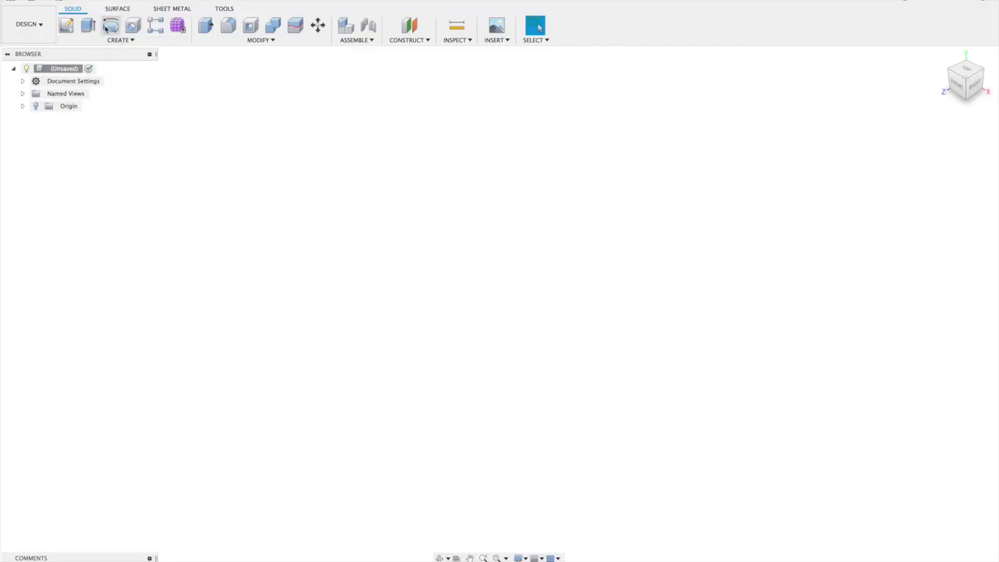
# Start a sketch on the horizontal origin plane and draw a 5 mm diameter circle centred on the origin.
pyautogui.click(66, 27)
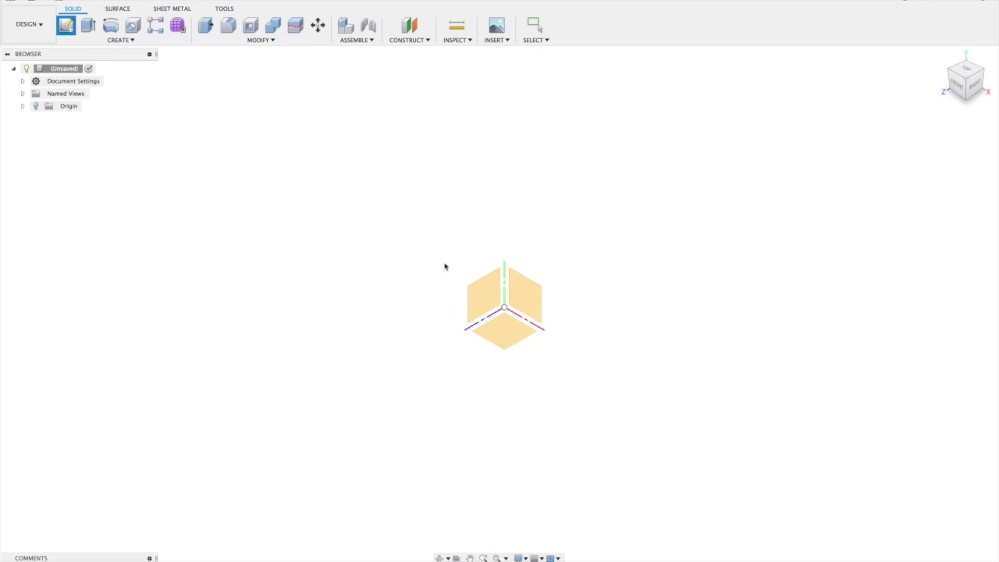
pyautogui.click(504, 334)
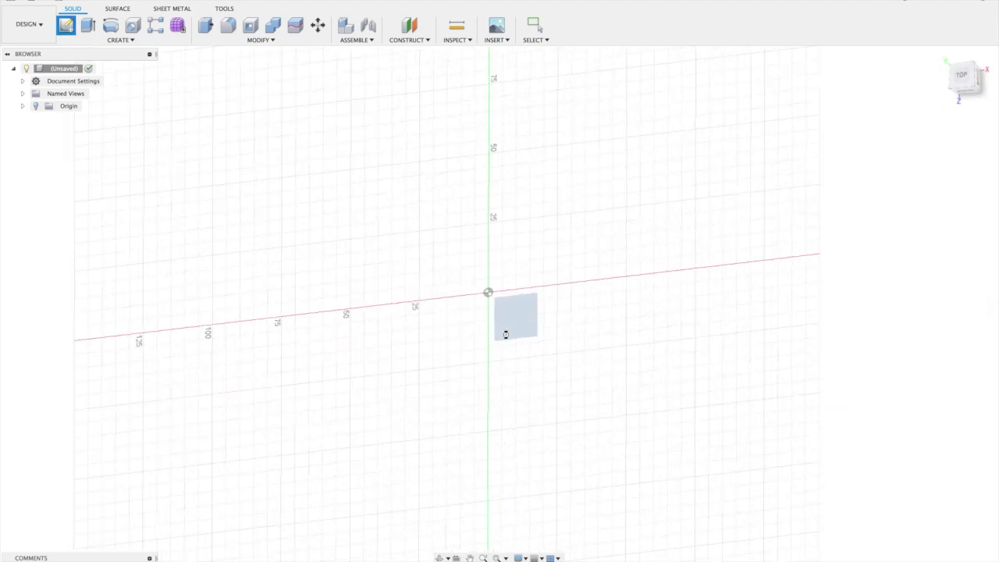
pyautogui.click(110, 26)
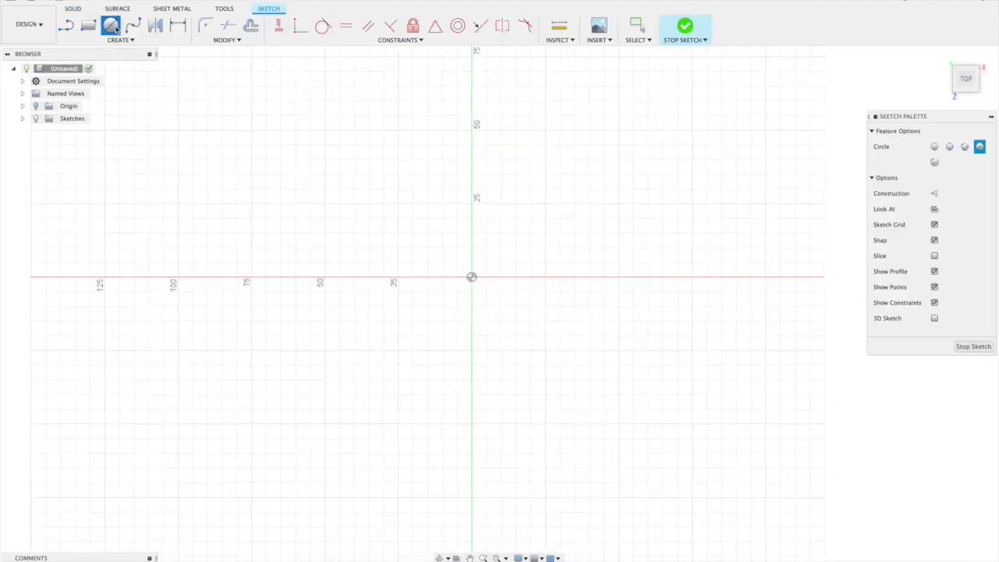
pyautogui.click(471, 278)
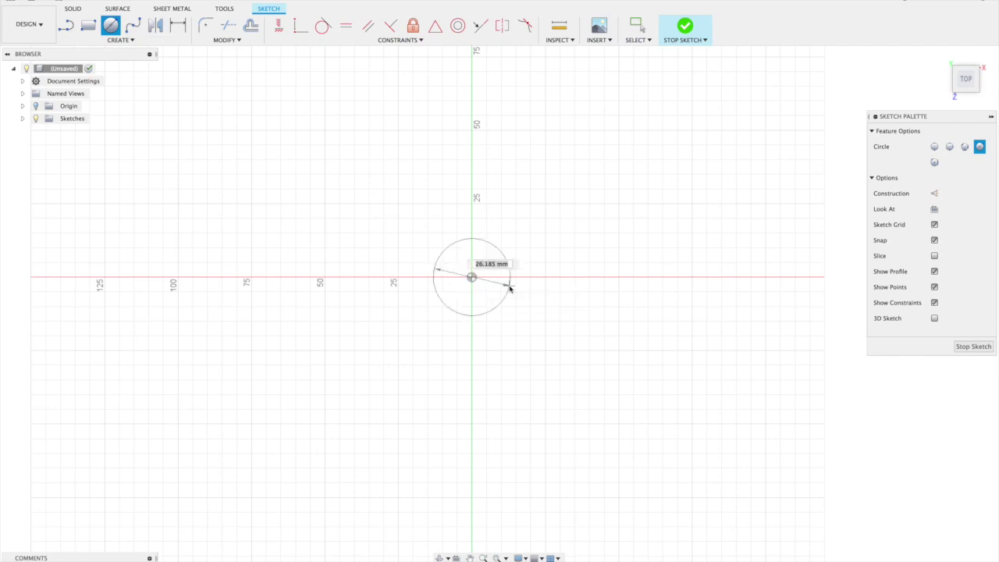
pyautogui.write('5')
pyautogui.press('Return')
pyautogui.press('Escape')
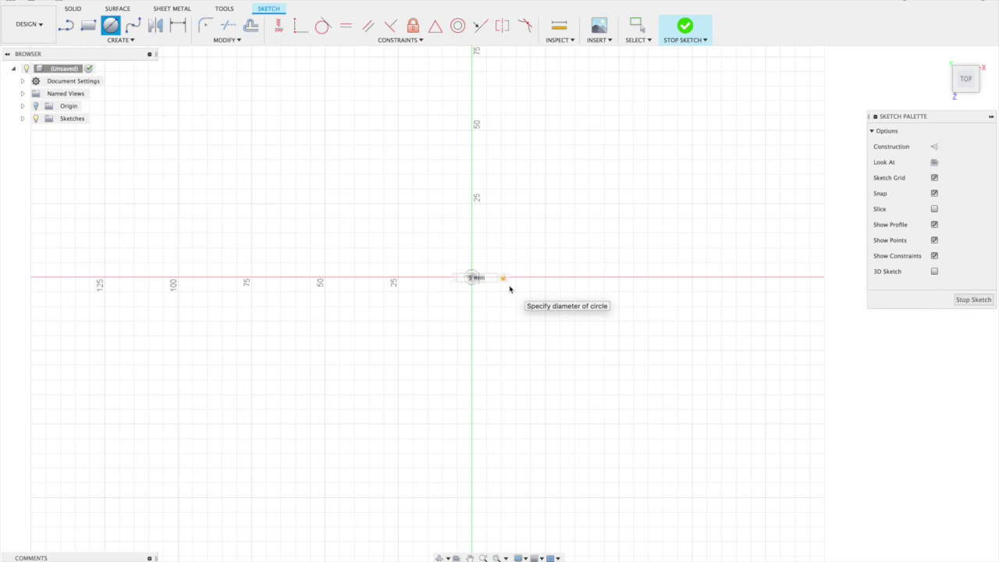
# Add a concentric 8 mm diameter circle centred on the origin.
pyautogui.scroll(5, 519, 250)
pyautogui.hscroll(-3, 519, 250)
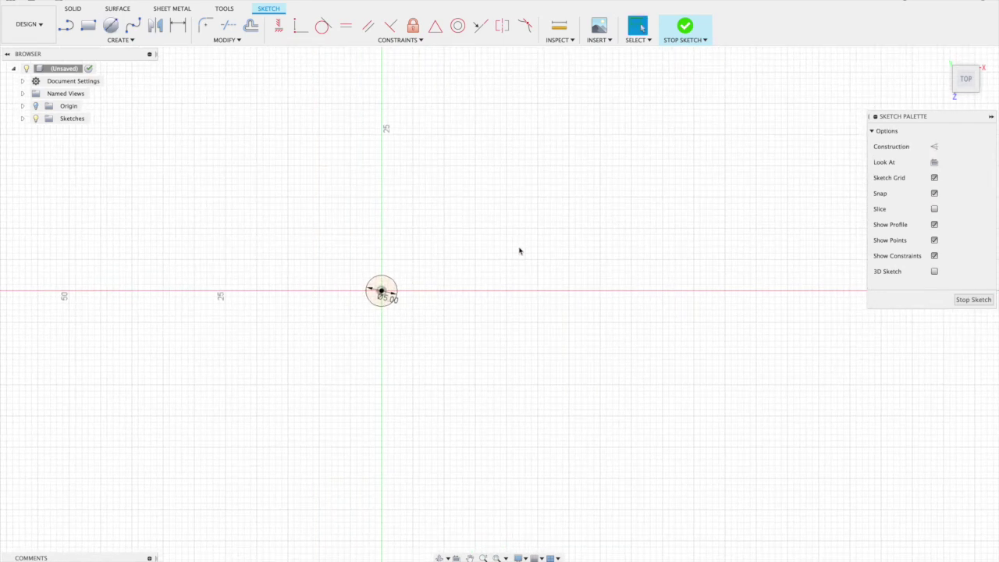
pyautogui.scroll(5, 350, 294)
pyautogui.hscroll(-10, 350, 294)
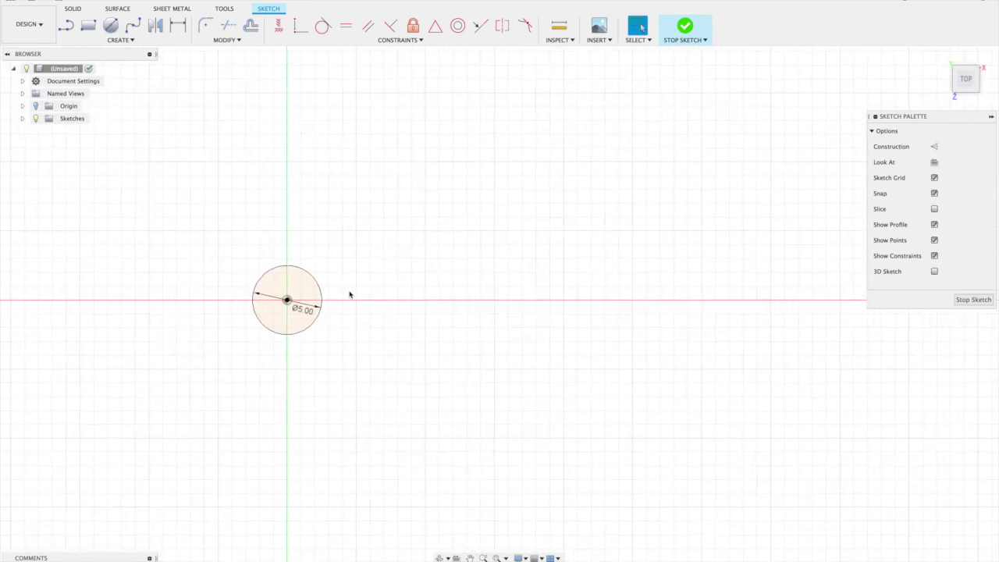
pyautogui.click(355, 291)
pyautogui.scroll(5, 359, 288)
pyautogui.hscroll(-8, 359, 290)
pyautogui.press('Escape')
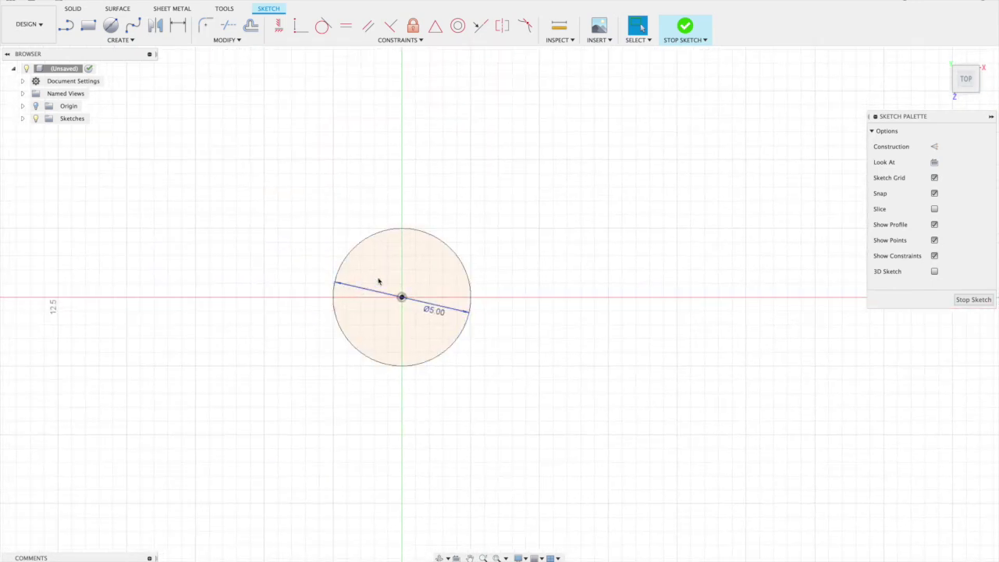
pyautogui.press('c')
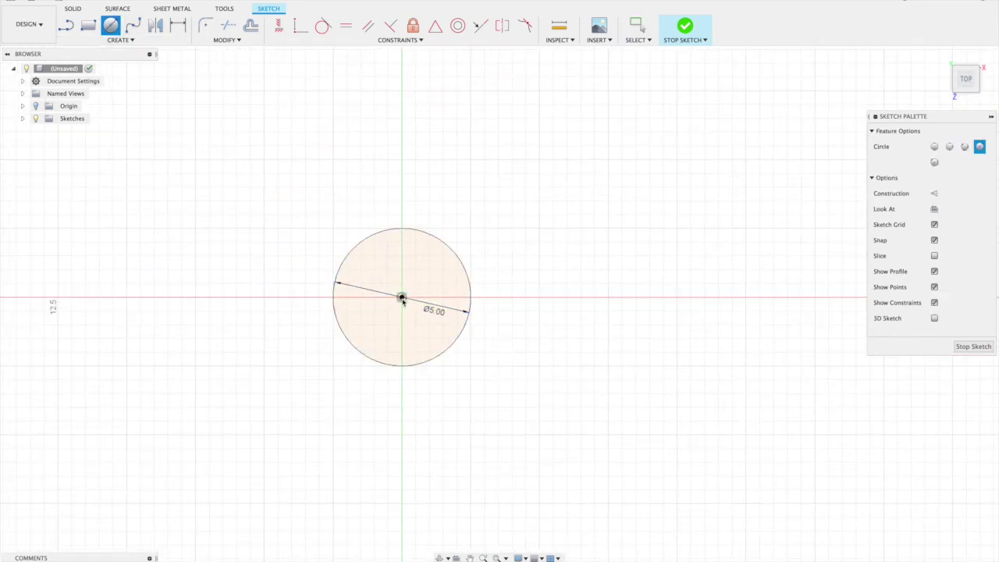
pyautogui.click(401, 297)
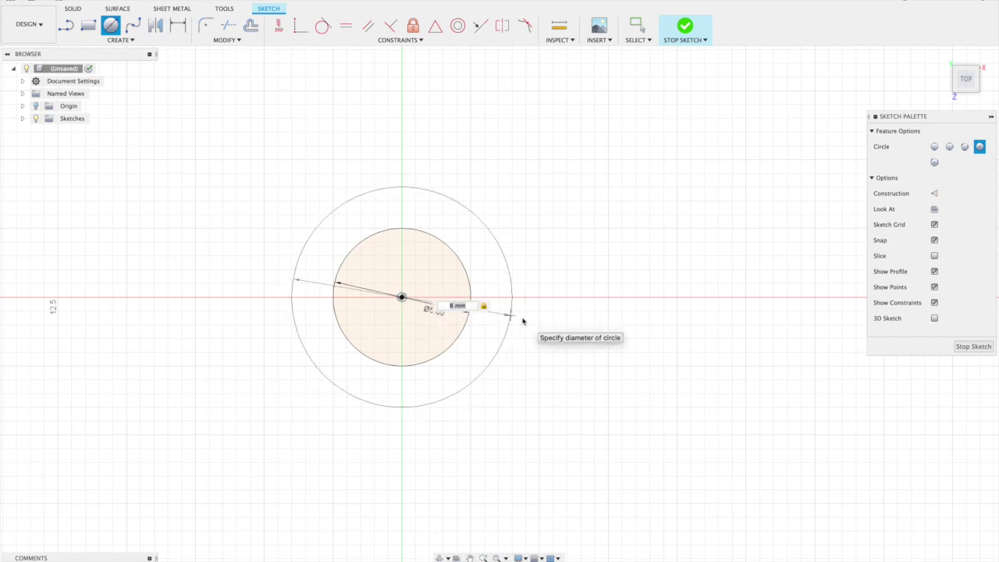
pyautogui.press('Return')
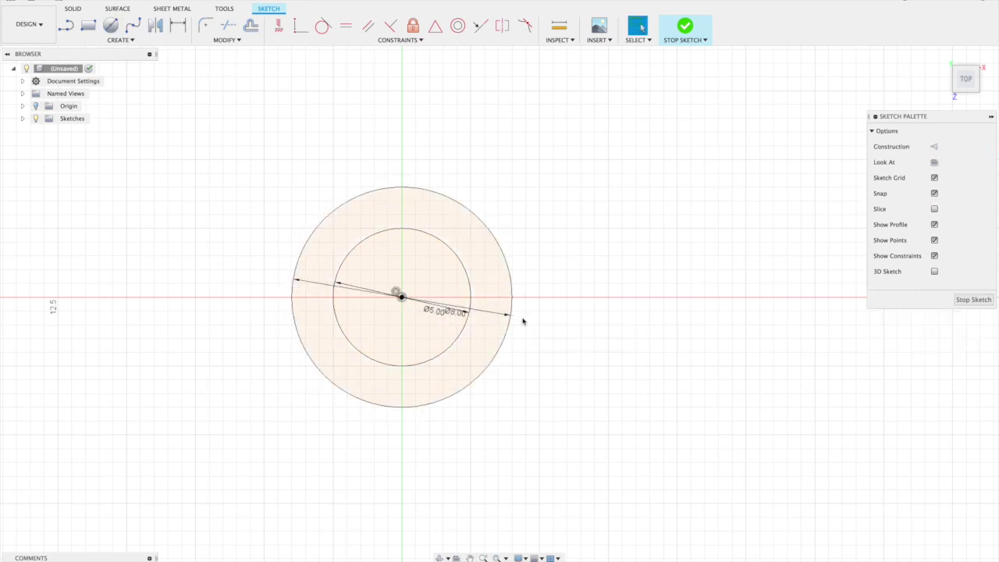
# Add a third concentric circle, 11 mm in diameter, centred on the origin.
pyautogui.click(112, 26)
pyautogui.click(401, 298)
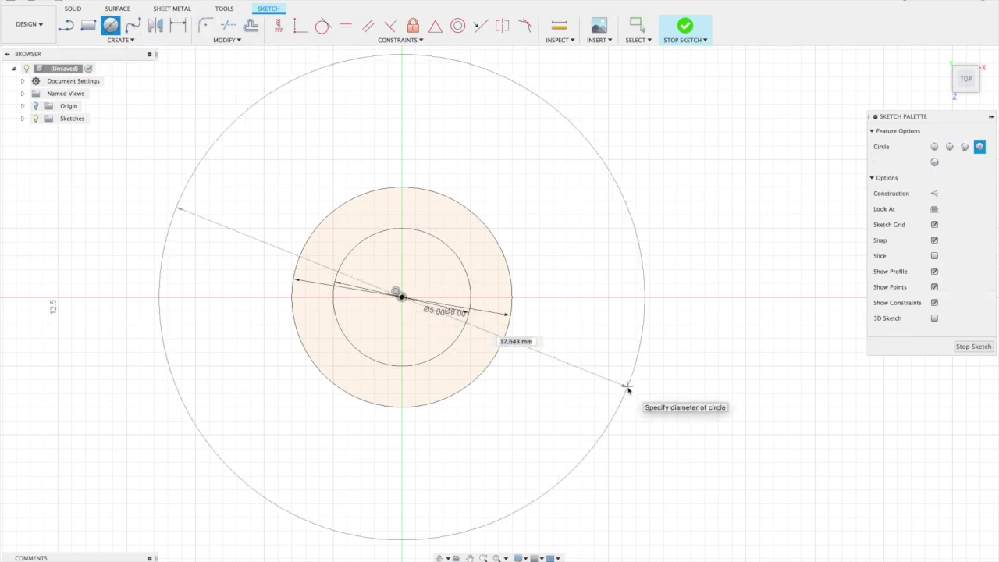
pyautogui.write('11')
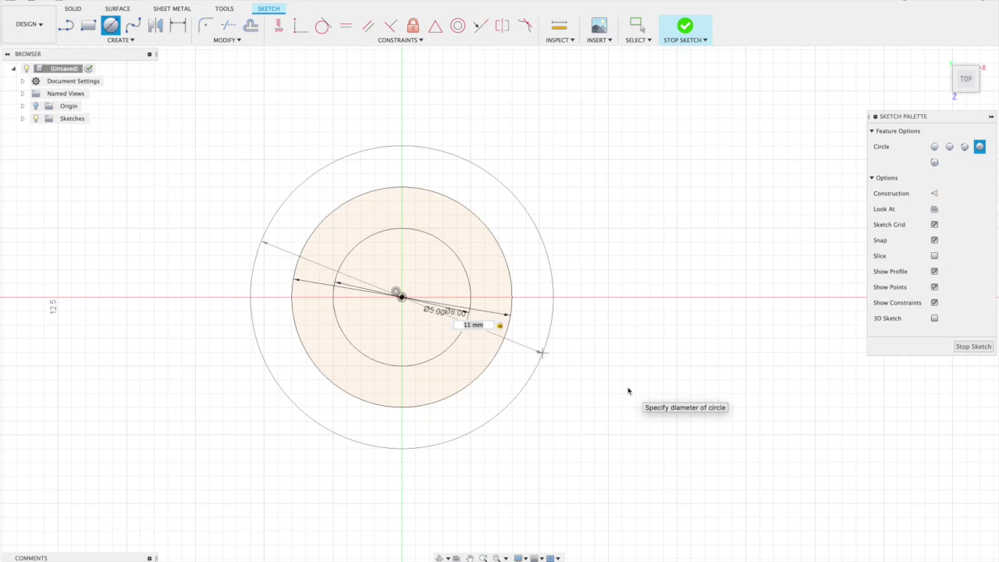
pyautogui.press('Return')
pyautogui.press('Escape')
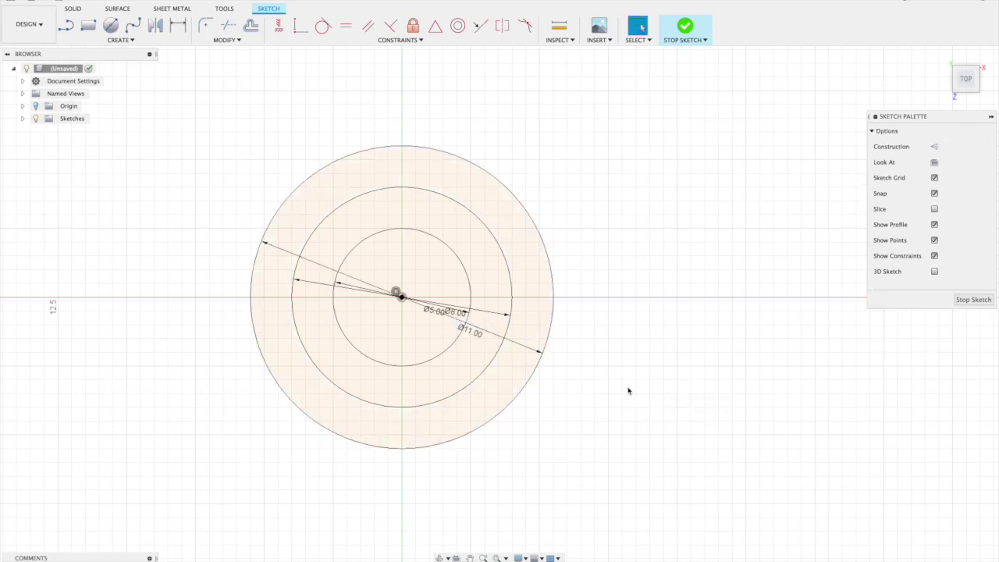
# Draw a horizontal line through the origin spanning the full diameter of the 11 mm circle.
pyautogui.press('l')
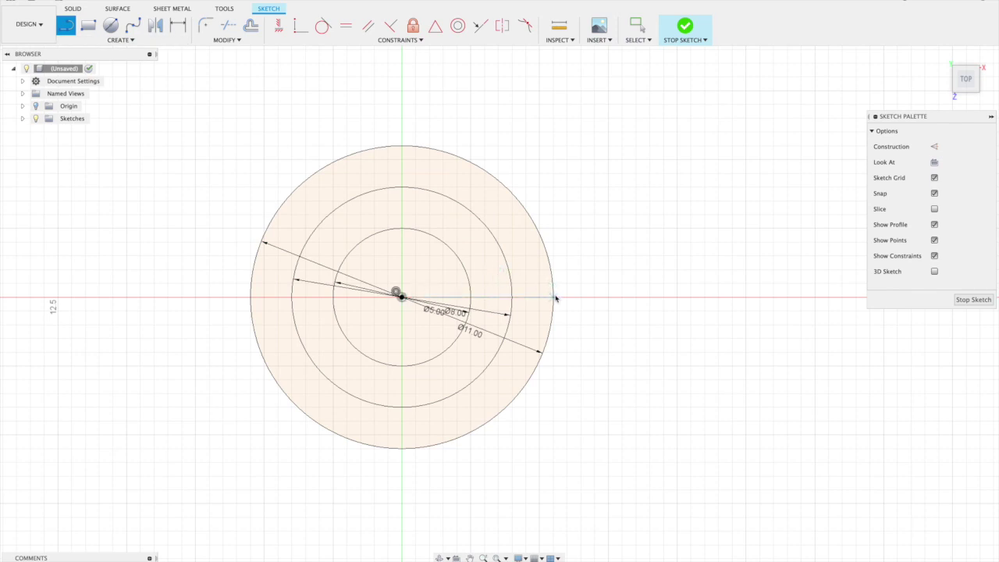
pyautogui.moveTo(553, 299); pyautogui.dragTo(250, 299)
pyautogui.click(251, 299)
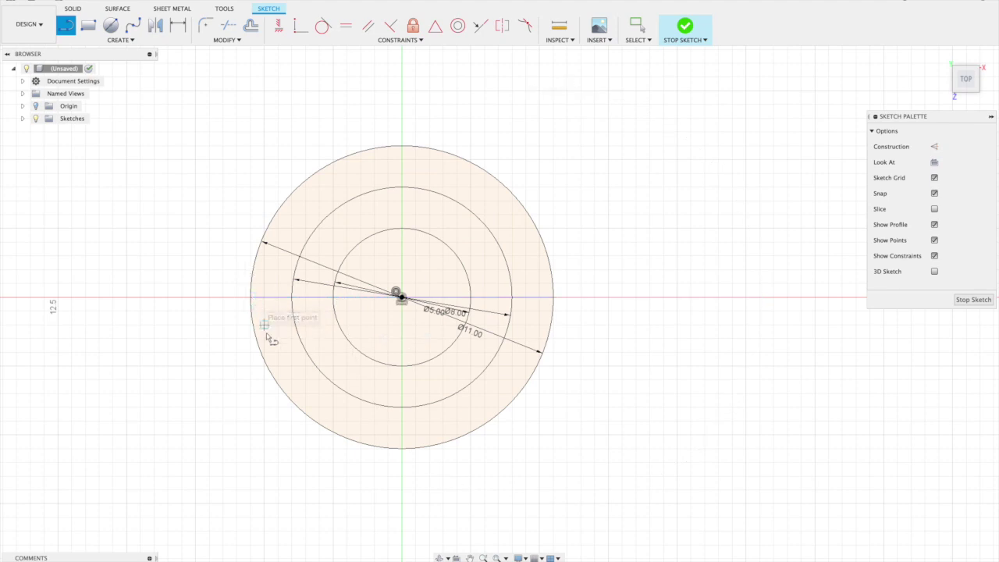
# Draw a 4 mm horizontal line at 180 degrees from the right quadrant of the 5 mm circle, passing through its centre.
pyautogui.click(471, 297)
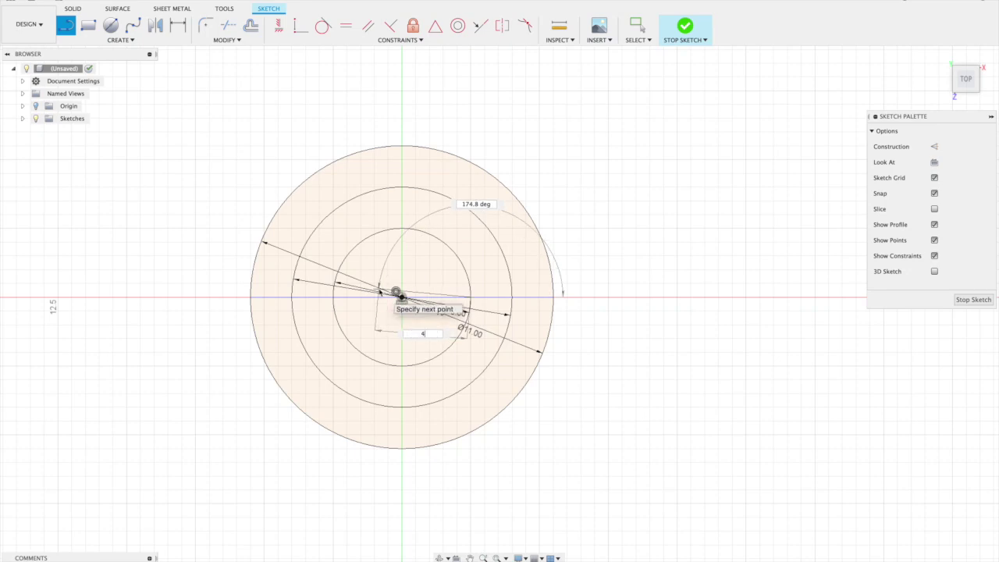
pyautogui.write('4')
pyautogui.press('Tab')
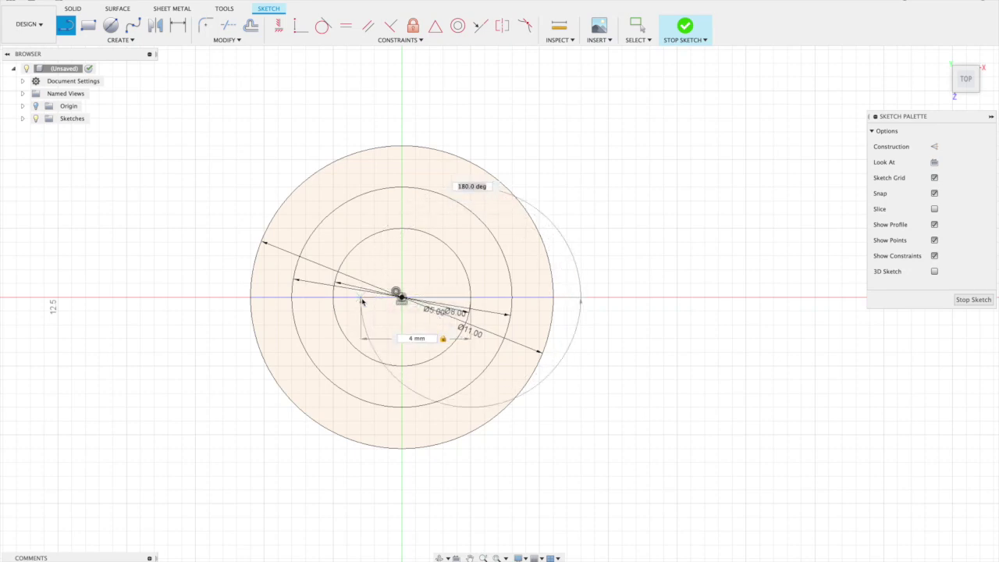
pyautogui.press('Return')
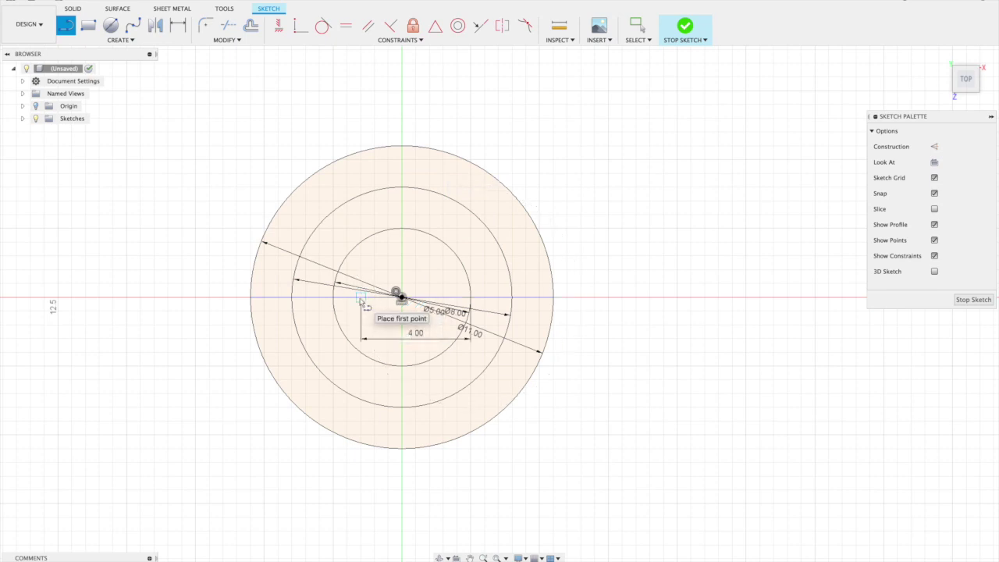
# Draw a vertical chord across the 5 mm circle through the 4 mm line's left end, and finish the sketch.
pyautogui.click(363, 244)
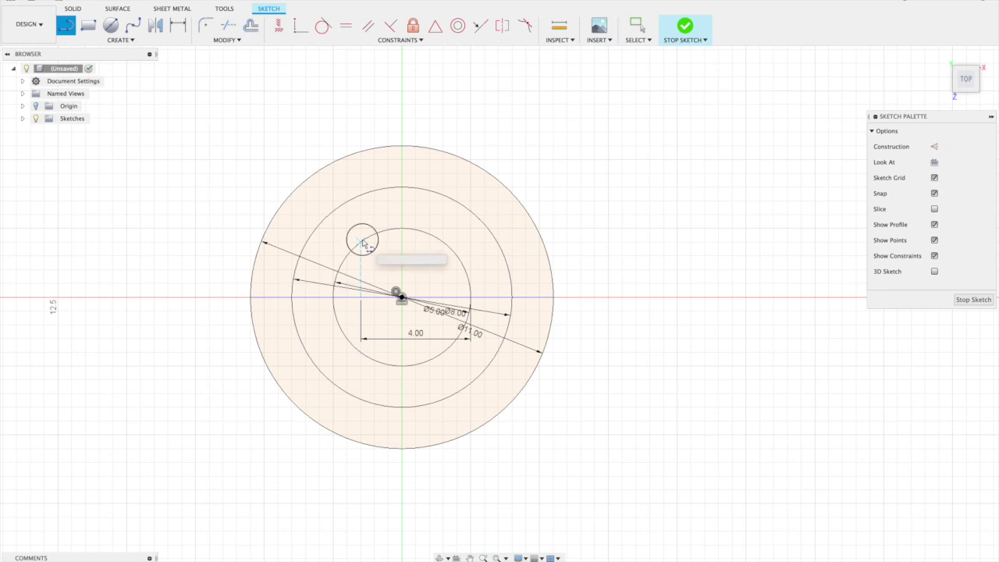
pyautogui.click(361, 353)
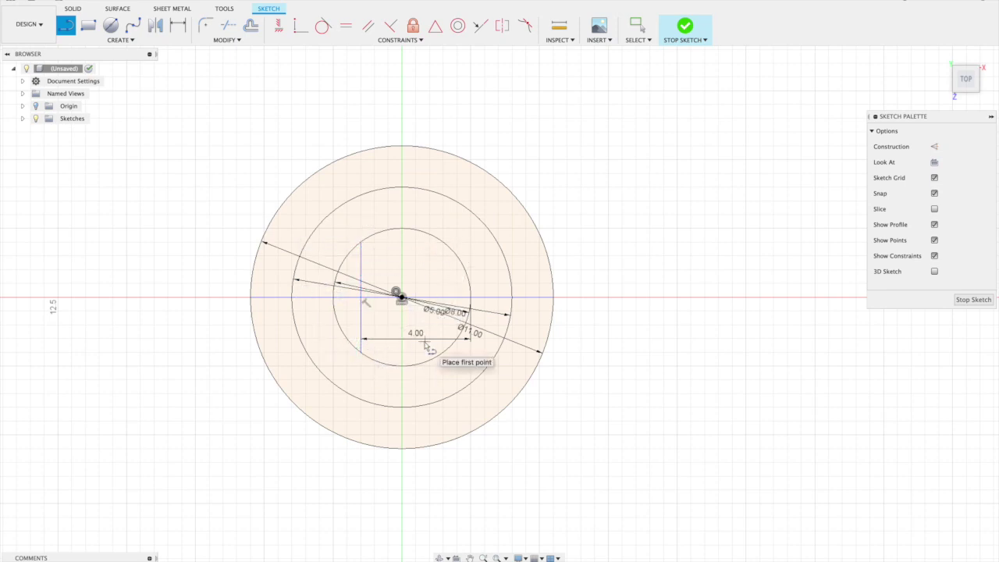
pyautogui.keyDown('shift'); pyautogui.scroll(-8, 425, 343); pyautogui.keyUp('shift')
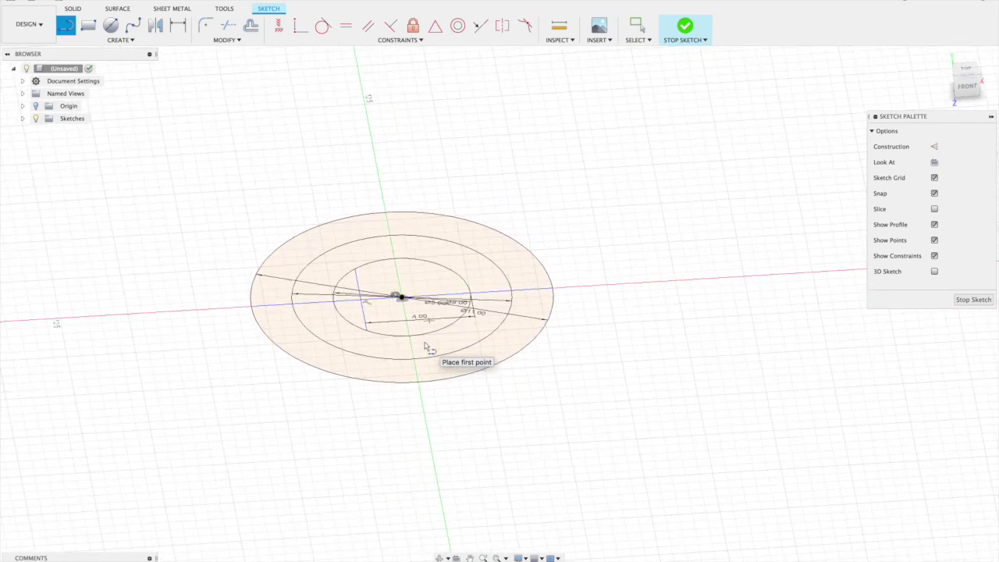
pyautogui.click(973, 299)
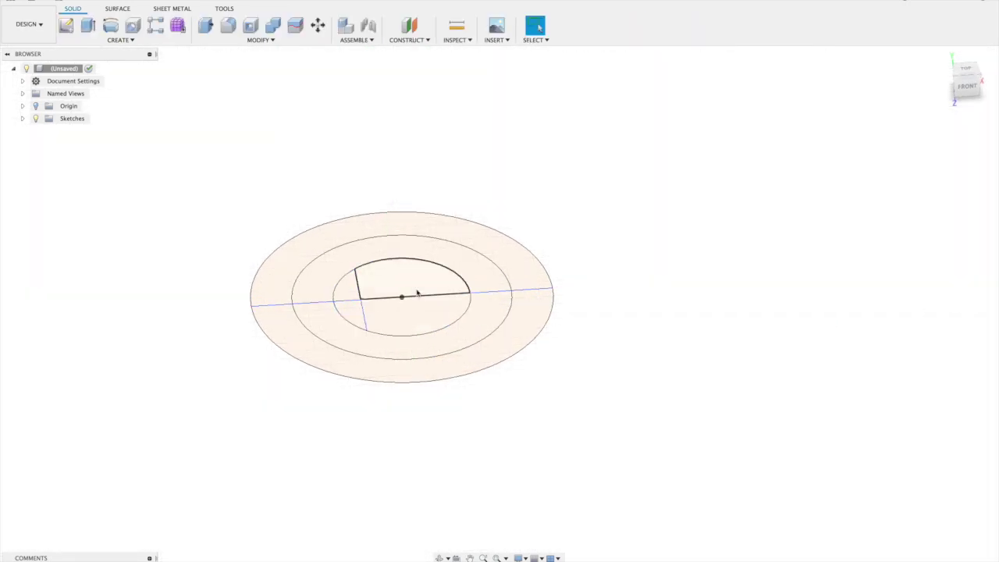
# Extrude both halves of the ring between the 5 mm and 8 mm circles by 15 mm as a new body.
pyautogui.click(322, 283)
pyautogui.click(325, 331)
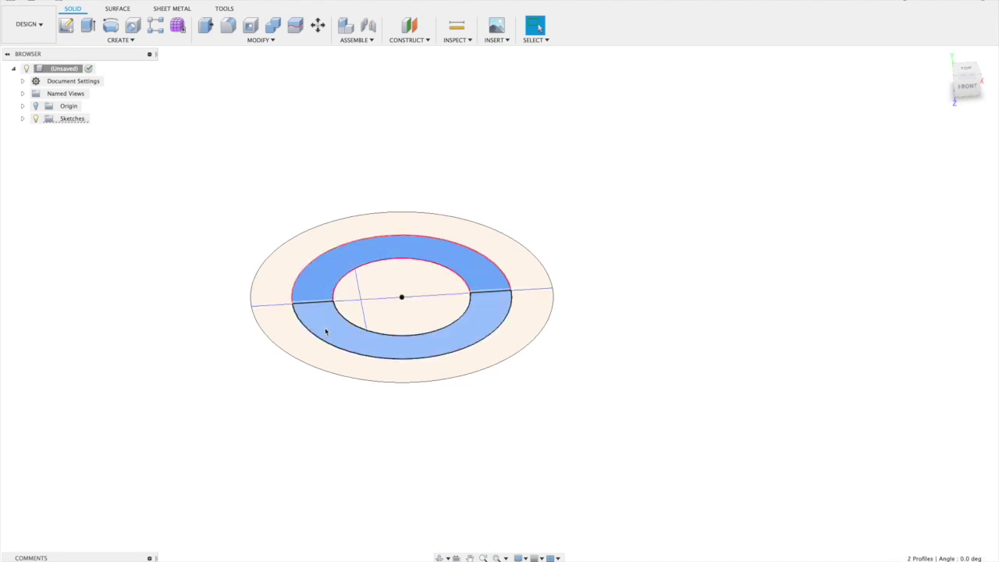
pyautogui.keyDown('shift'); pyautogui.scroll(-5, 325, 331); pyautogui.keyUp('shift')
pyautogui.keyDown('shift'); pyautogui.scroll(3, 325, 331); pyautogui.keyUp('shift')
pyautogui.press('e')
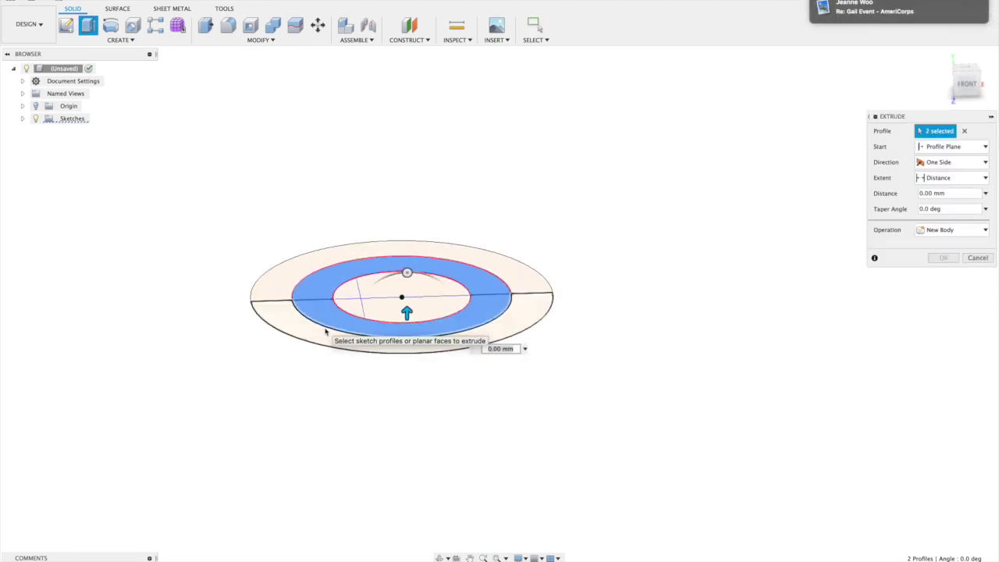
pyautogui.write('15')
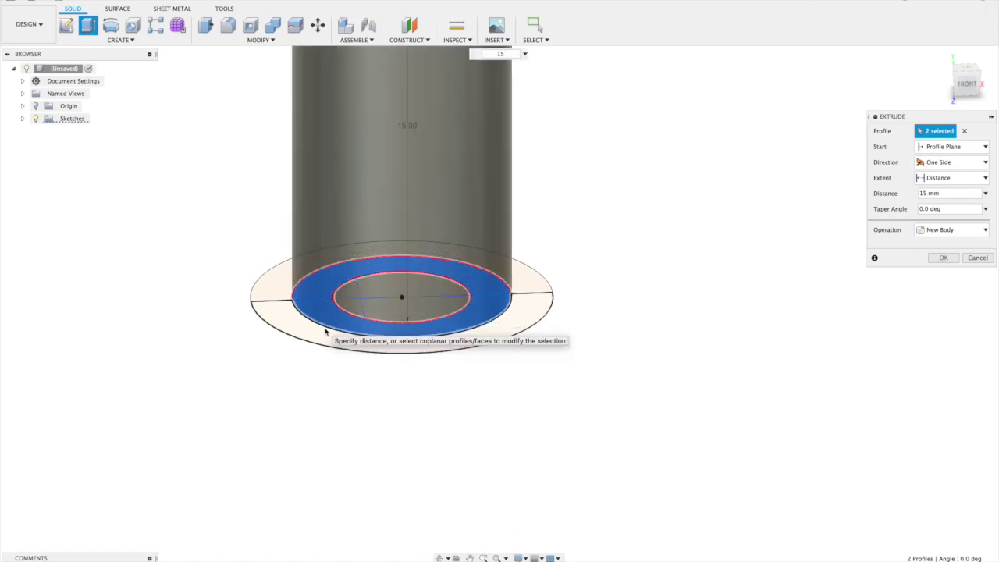
pyautogui.press('Return')
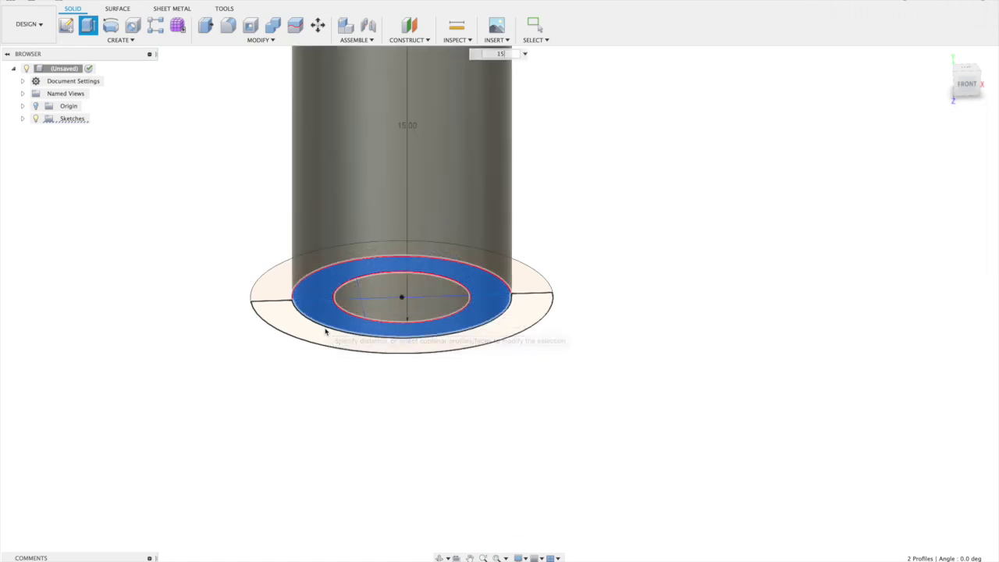
# Make Sketch1 visible again with the tube's underside in view.
pyautogui.scroll(5, 326, 332)
pyautogui.keyDown('shift'); pyautogui.scroll(-10, 325, 331); pyautogui.keyUp('shift')
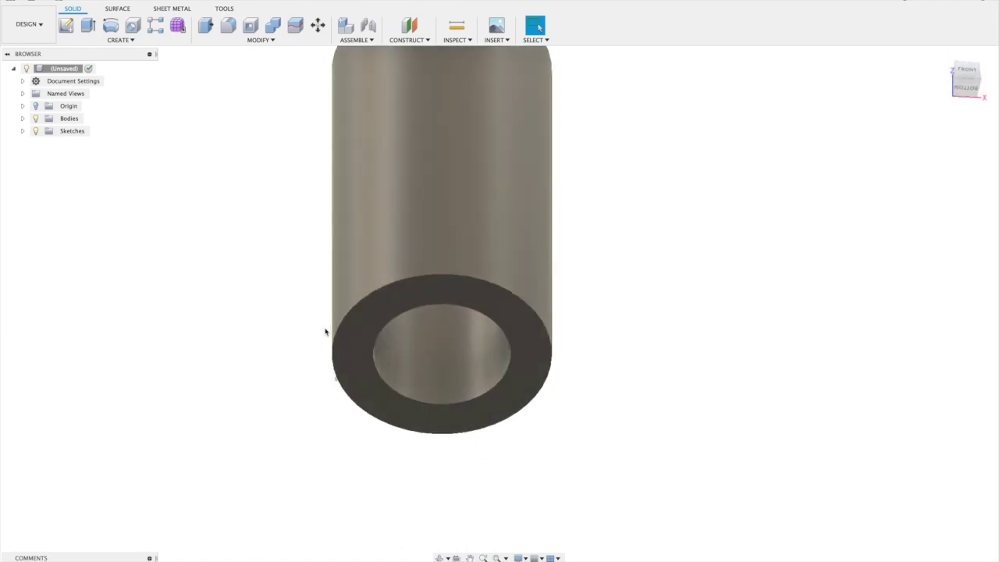
pyautogui.keyDown('shift'); pyautogui.scroll(4, 325, 332); pyautogui.keyUp('shift')
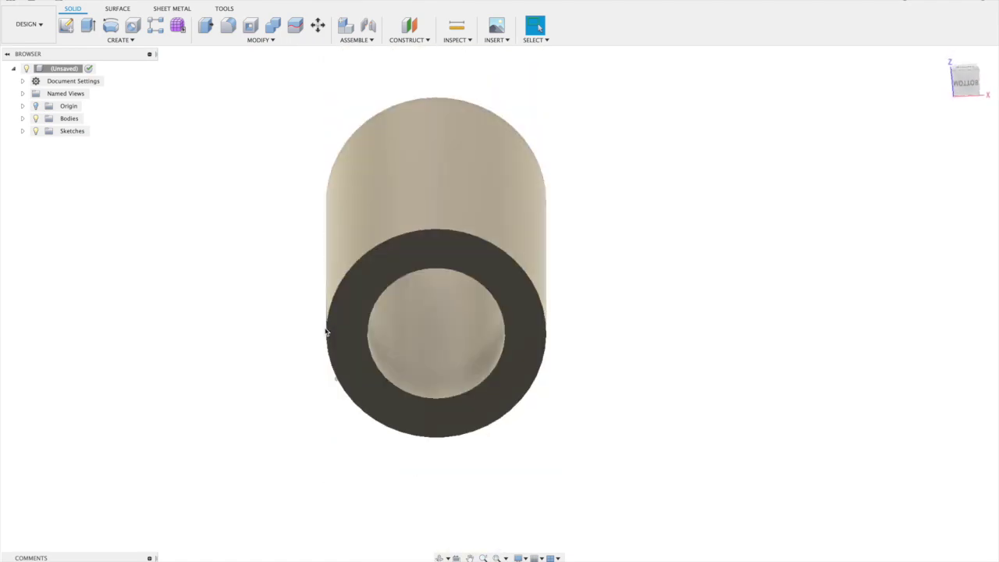
pyautogui.click(22, 131)
pyautogui.click(45, 143)
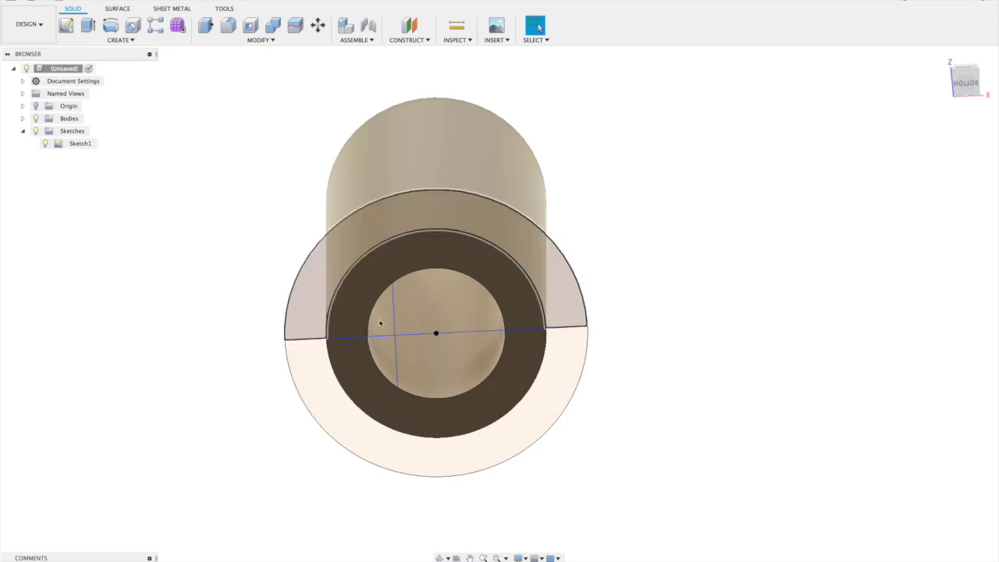
# Extrude the two small profiles between the chord and the bore wall by 15 mm to form a flat inside the tube.
pyautogui.keyDown('shift'); pyautogui.scroll(2, 417, 353); pyautogui.keyUp('shift')
pyautogui.keyDown('shift'); pyautogui.scroll(-5, 418, 354); pyautogui.keyUp('shift')
pyautogui.keyDown('shift'); pyautogui.scroll(2, 417, 353); pyautogui.keyUp('shift')
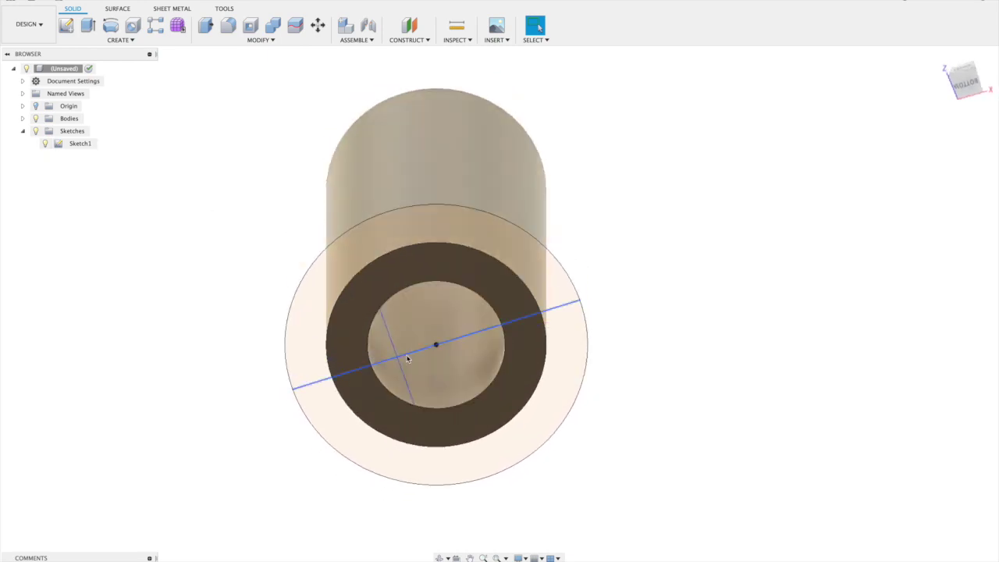
pyautogui.click(381, 353)
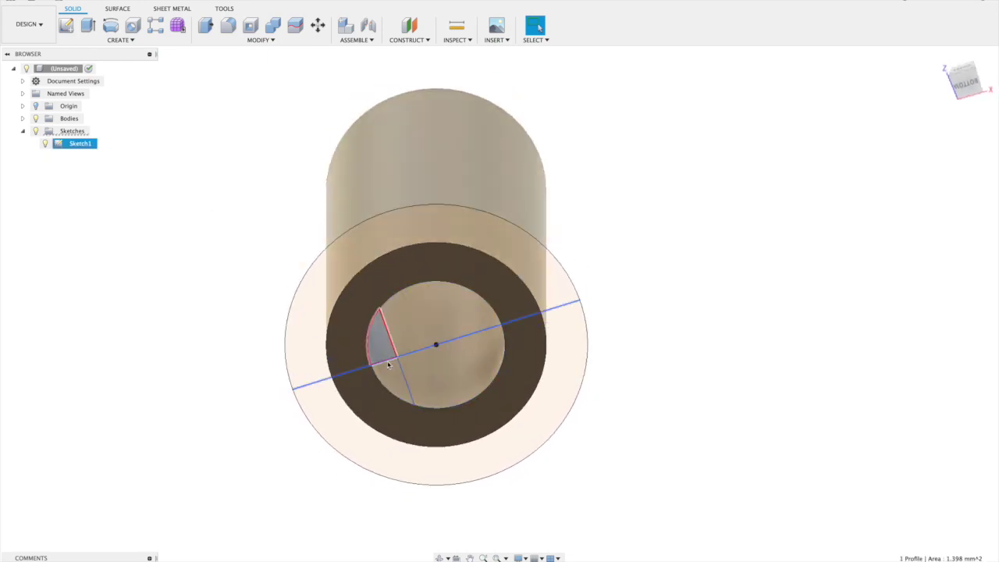
pyautogui.click(397, 383)
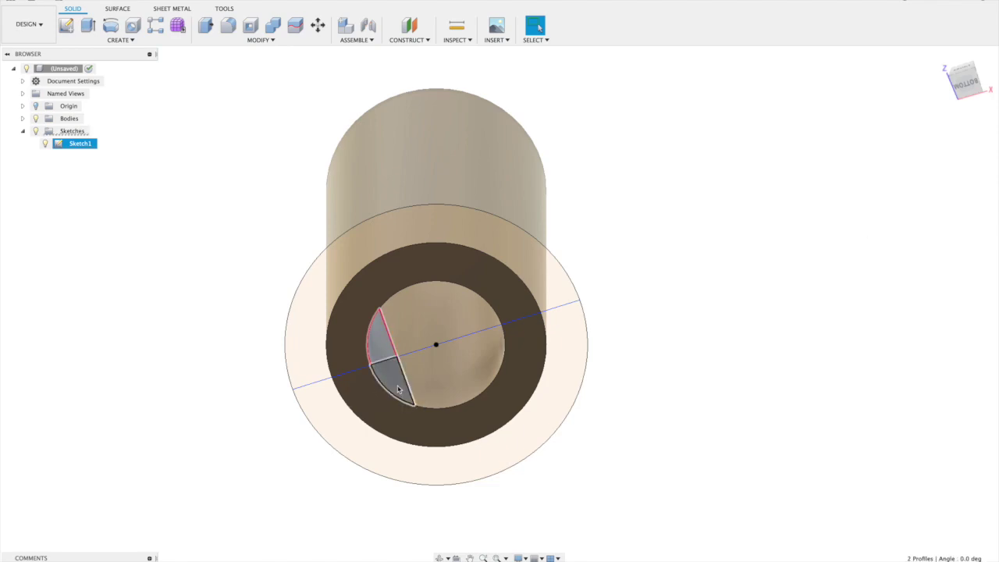
pyautogui.press('e')
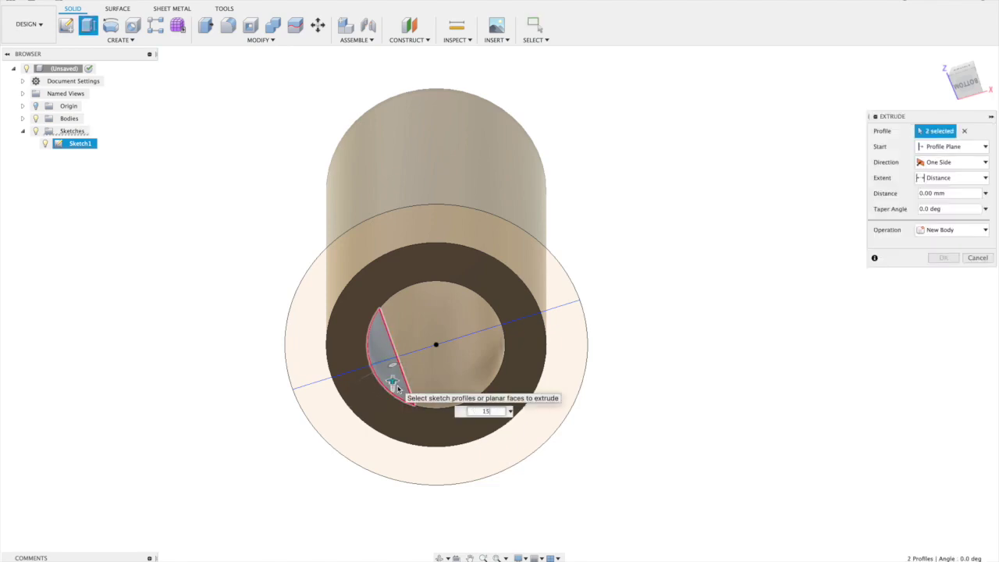
pyautogui.press('Escape')
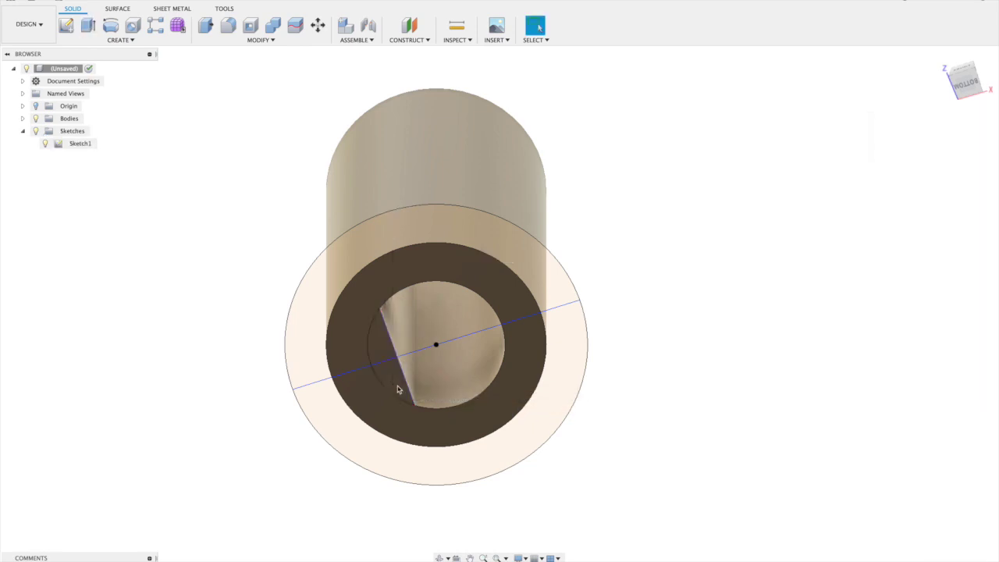
# Cut the two small profiles between the chord and the bore wall 6 mm deep into the tube's underside.
pyautogui.click(389, 364)
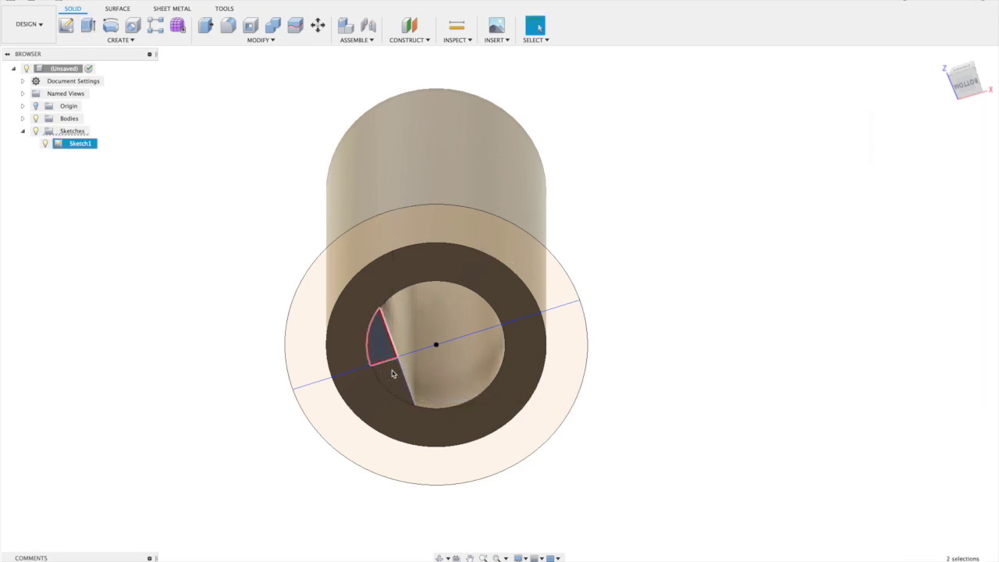
pyautogui.click(397, 386)
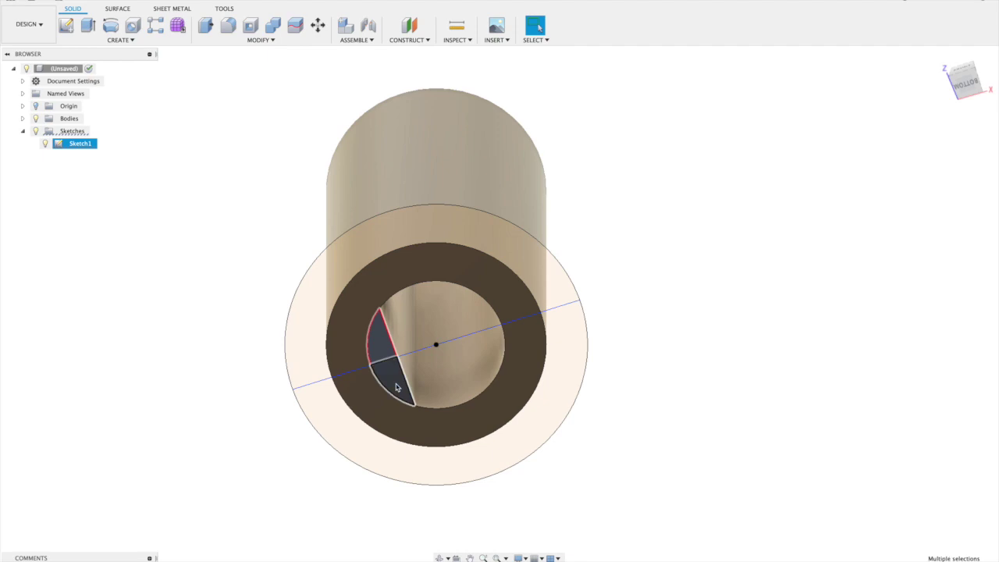
pyautogui.press('e')
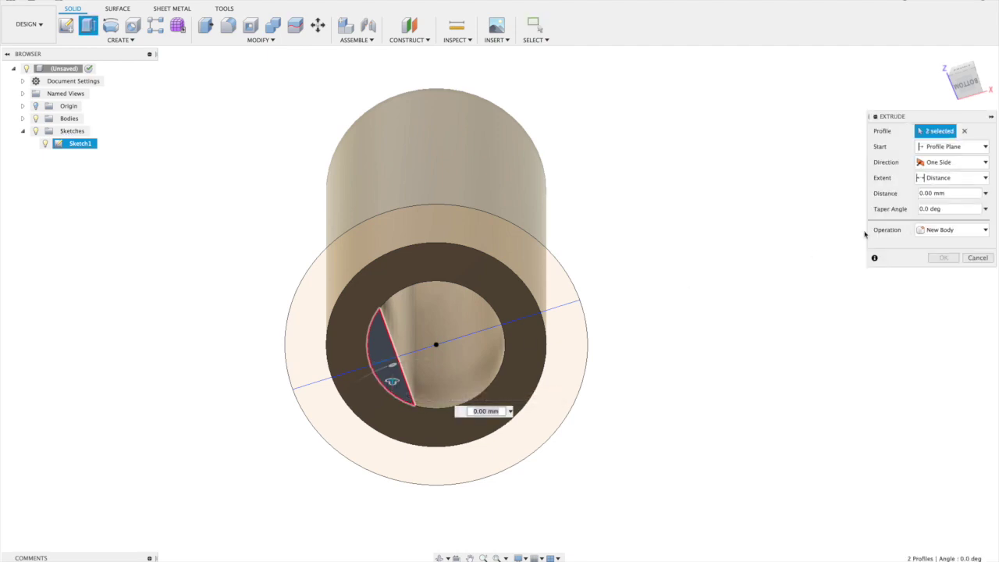
pyautogui.click(934, 231)
pyautogui.click(930, 248)
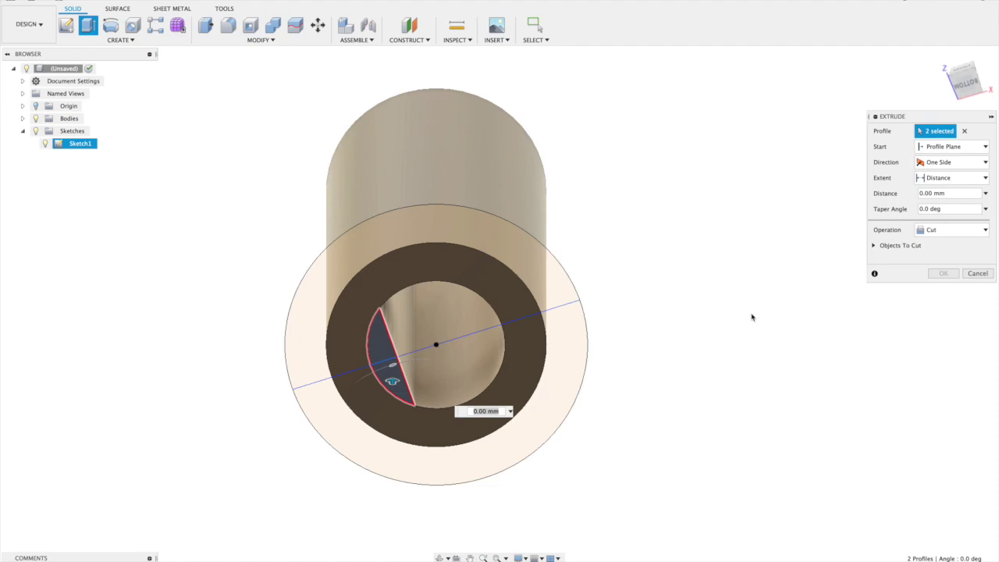
pyautogui.click(475, 411)
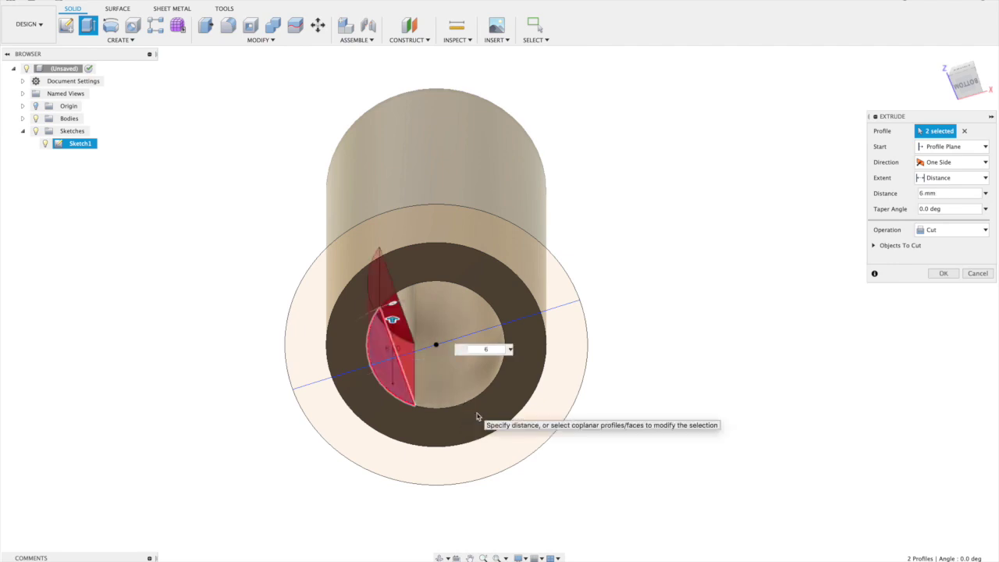
pyautogui.press('Return')
# Extrude both halves of the ring between the 8 mm and 11 mm circles by -3 mm as a new body below the tube.
pyautogui.keyDown('shift'); pyautogui.scroll(-5, 477, 417); pyautogui.keyUp('shift')
pyautogui.keyDown('shift'); pyautogui.scroll(10, 478, 417); pyautogui.keyUp('shift')
pyautogui.keyDown('shift'); pyautogui.scroll(5, 477, 417); pyautogui.keyUp('shift')
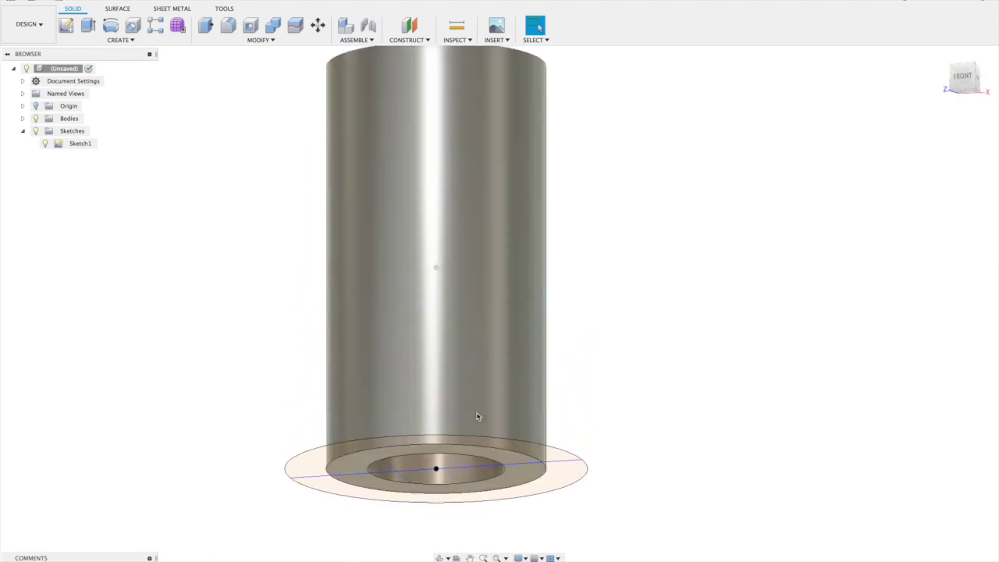
pyautogui.scroll(-5, 477, 417)
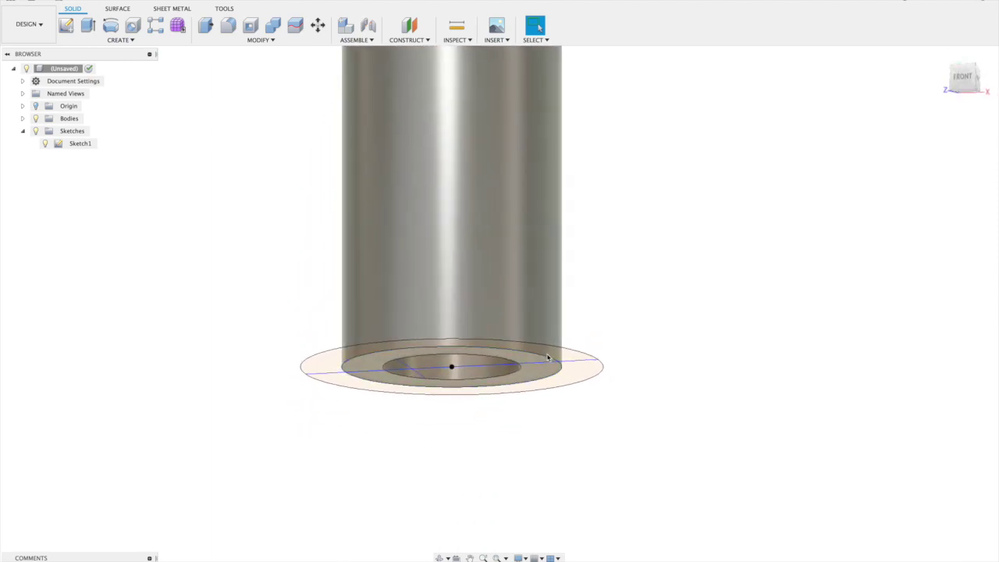
pyautogui.click(573, 376)
pyautogui.keyDown('shift'); pyautogui.click(564, 367); pyautogui.keyUp('shift')
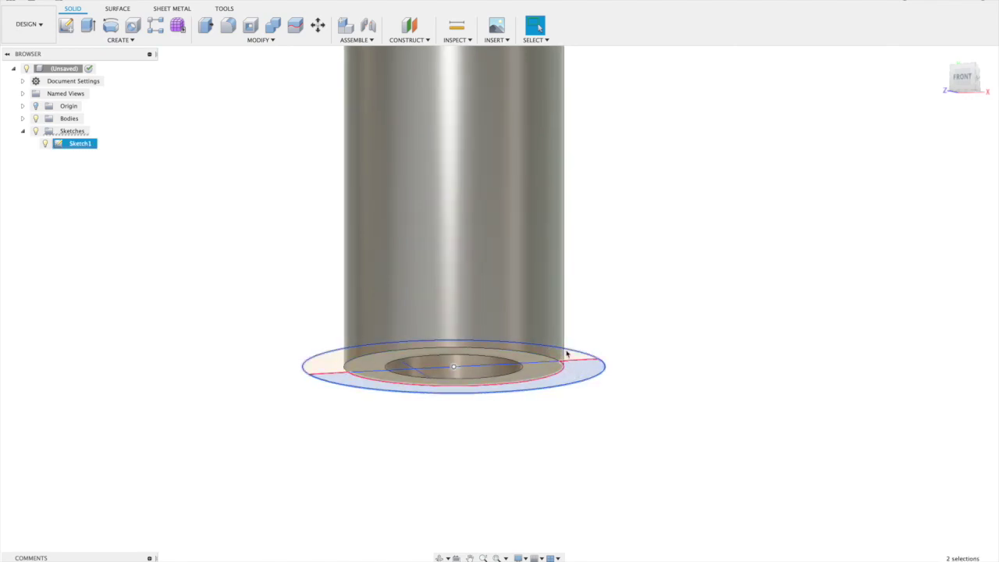
pyautogui.keyDown('shift'); pyautogui.click(566, 360); pyautogui.keyUp('shift')
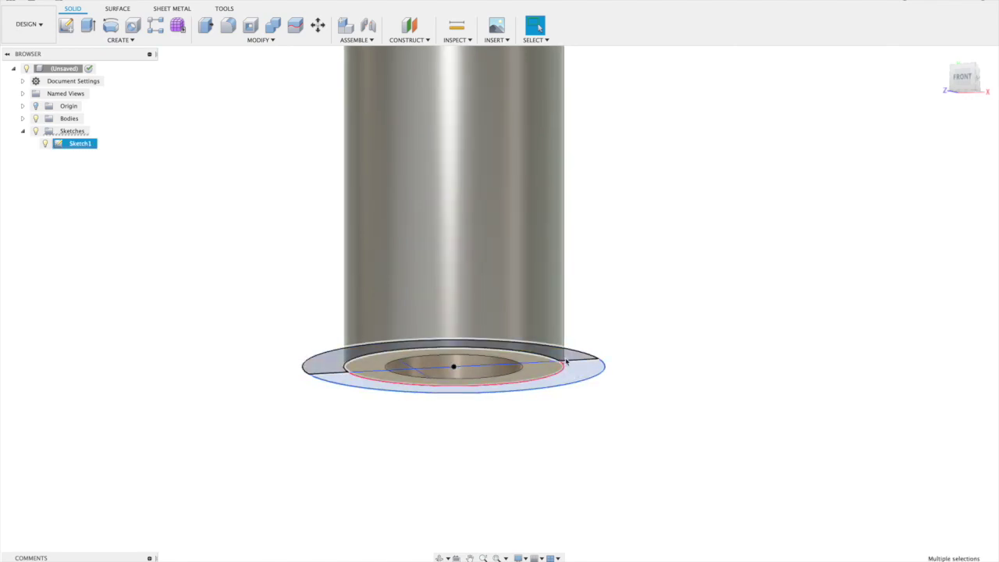
pyautogui.press('e')
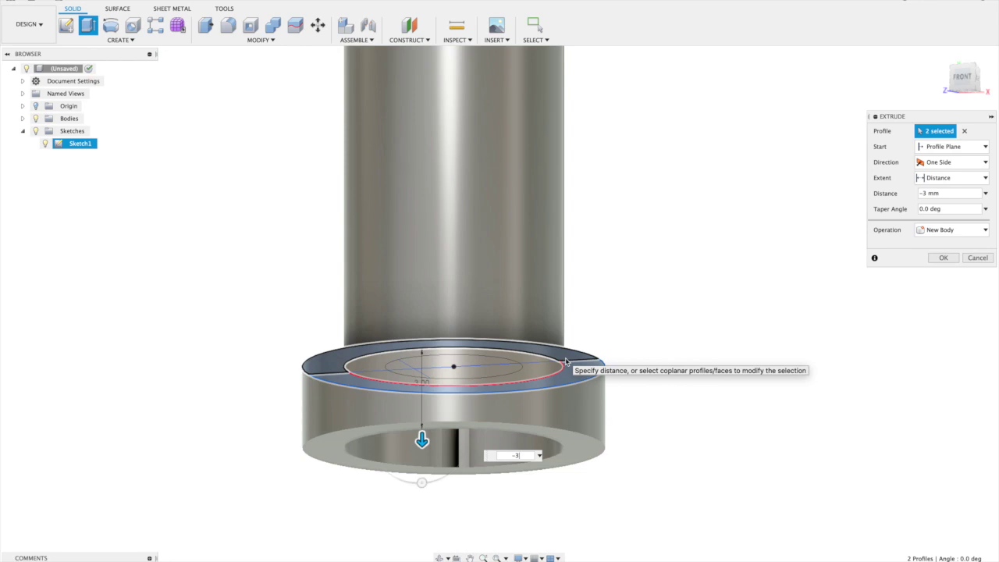
pyautogui.keyDown('shift'); pyautogui.scroll(10, 566, 360); pyautogui.keyUp('shift')
pyautogui.keyDown('shift'); pyautogui.scroll(-10, 567, 360); pyautogui.keyUp('shift')
pyautogui.keyDown('shift'); pyautogui.scroll(5, 567, 361); pyautogui.keyUp('shift')
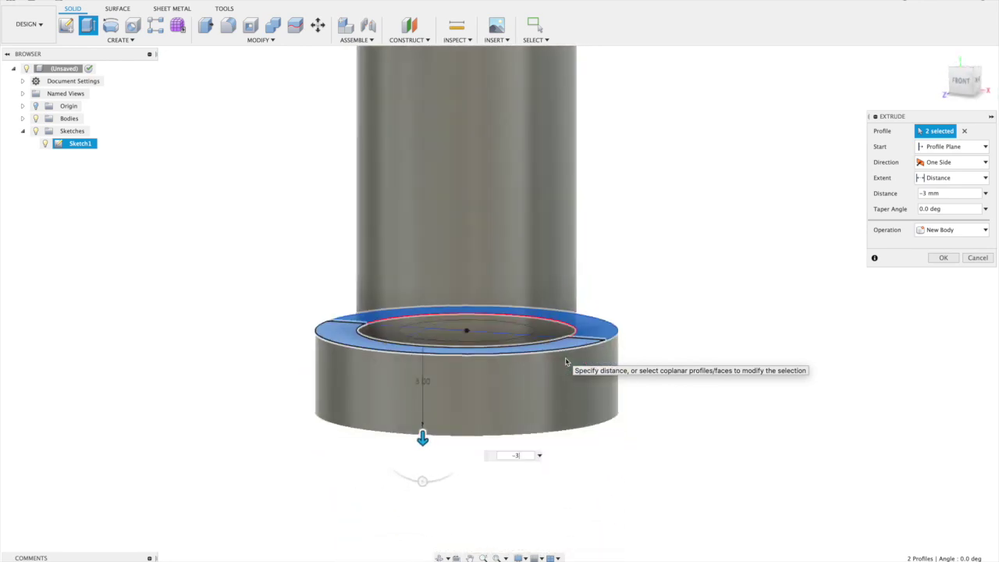
pyautogui.press('Return')
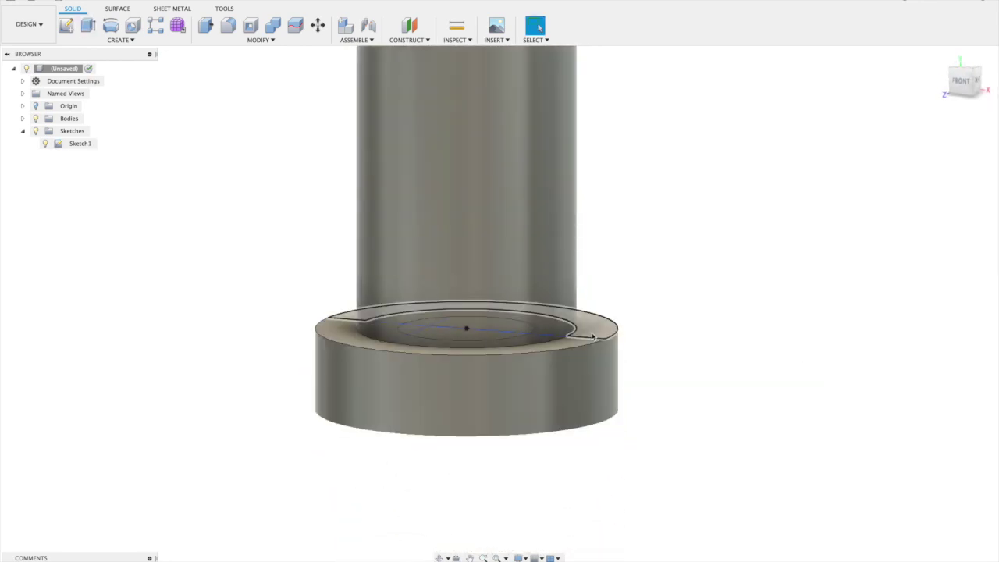
# Extrude both halves of the same outer ring up to the tube's top face, joining it to the existing bodies.
pyautogui.click(570, 350)
pyautogui.keyDown('shift'); pyautogui.click(571, 348); pyautogui.keyUp('shift')
pyautogui.press('e')
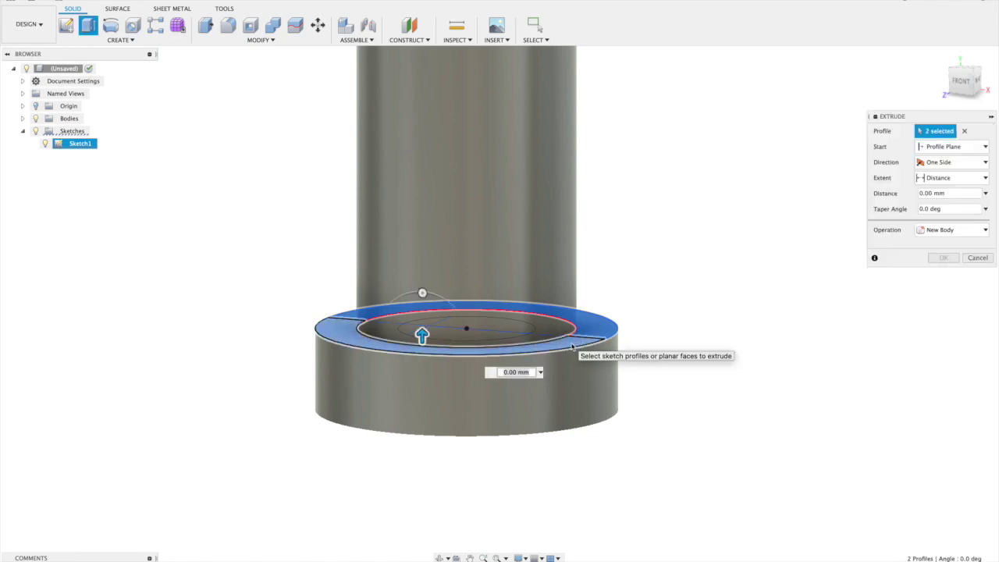
pyautogui.click(944, 229)
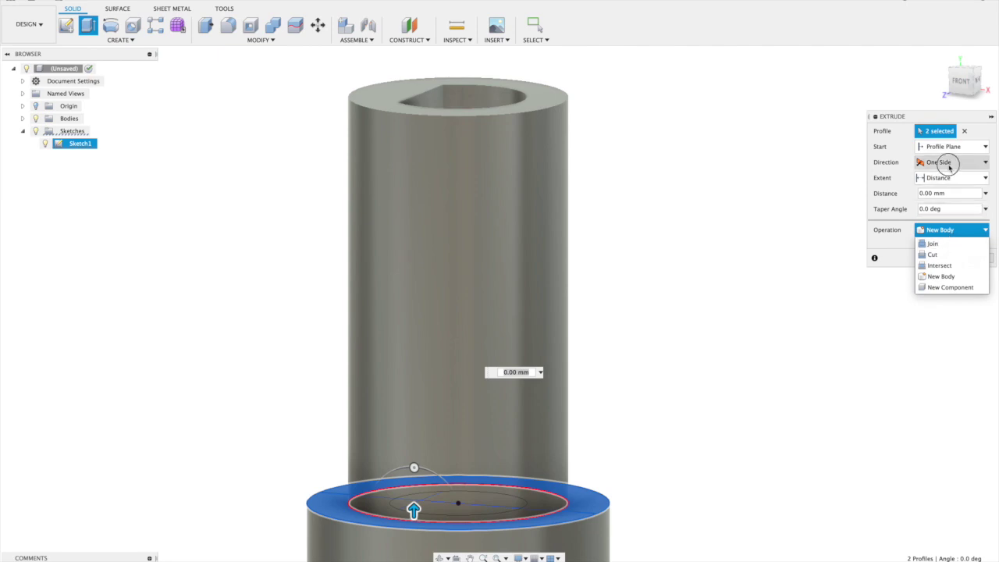
pyautogui.click(944, 161)
pyautogui.click(906, 163)
pyautogui.click(948, 178)
pyautogui.click(942, 206)
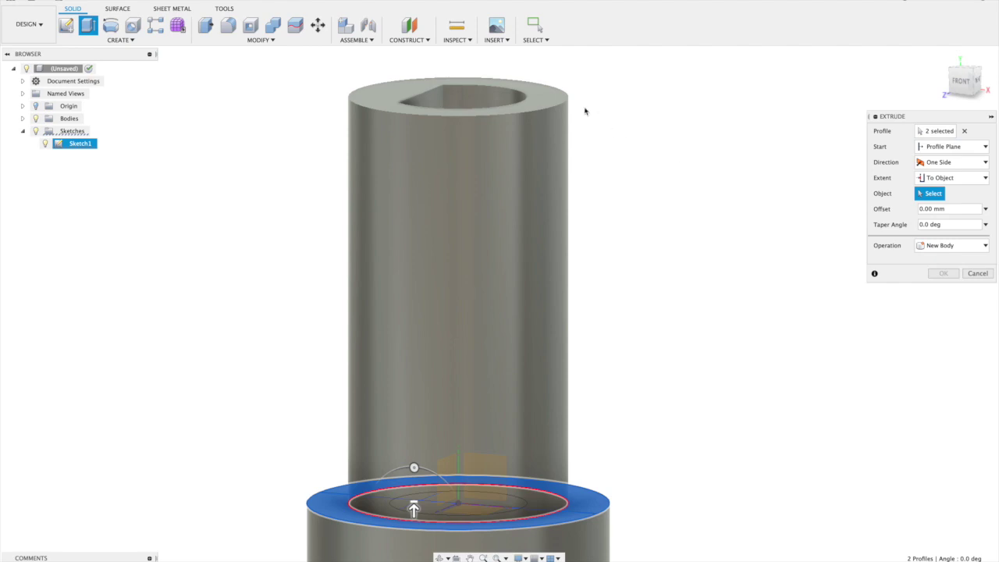
pyautogui.click(552, 100)
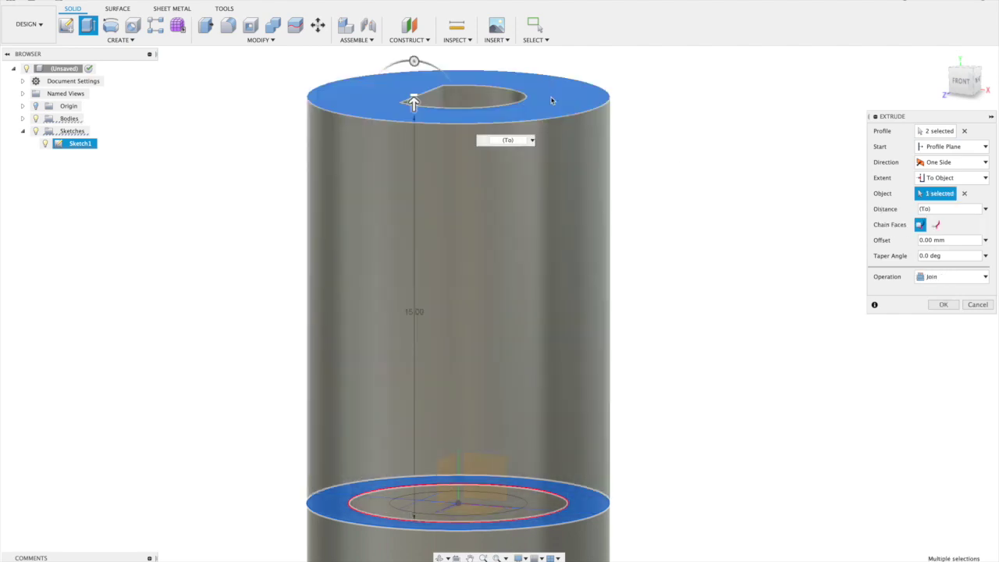
pyautogui.press('Return')
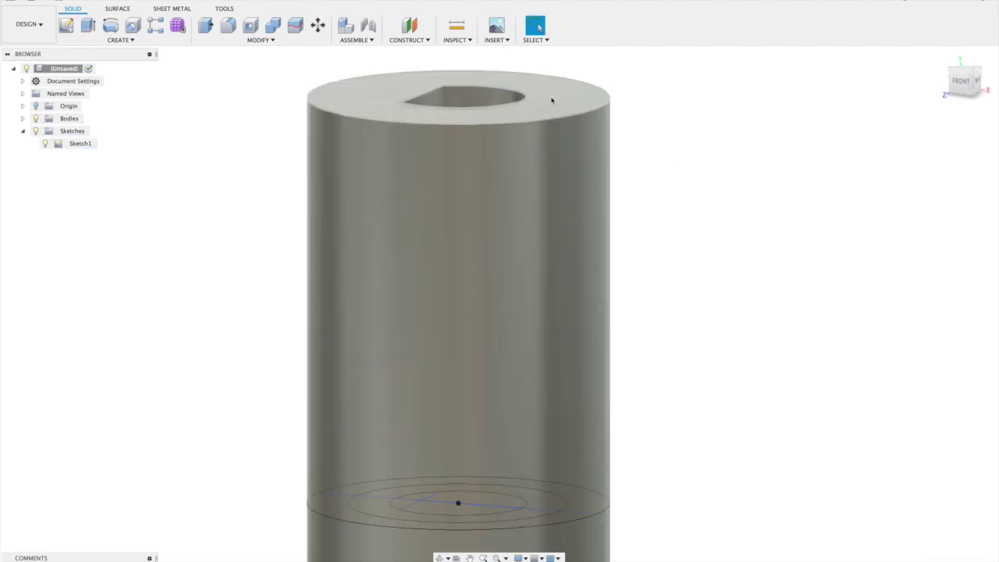
# Examine the thickened tube from below, from the side and from above, including its recessed underside.
pyautogui.keyDown('shift'); pyautogui.scroll(10, 552, 104); pyautogui.keyUp('shift')
pyautogui.keyDown('shift'); pyautogui.scroll(-15, 552, 104); pyautogui.keyUp('shift')
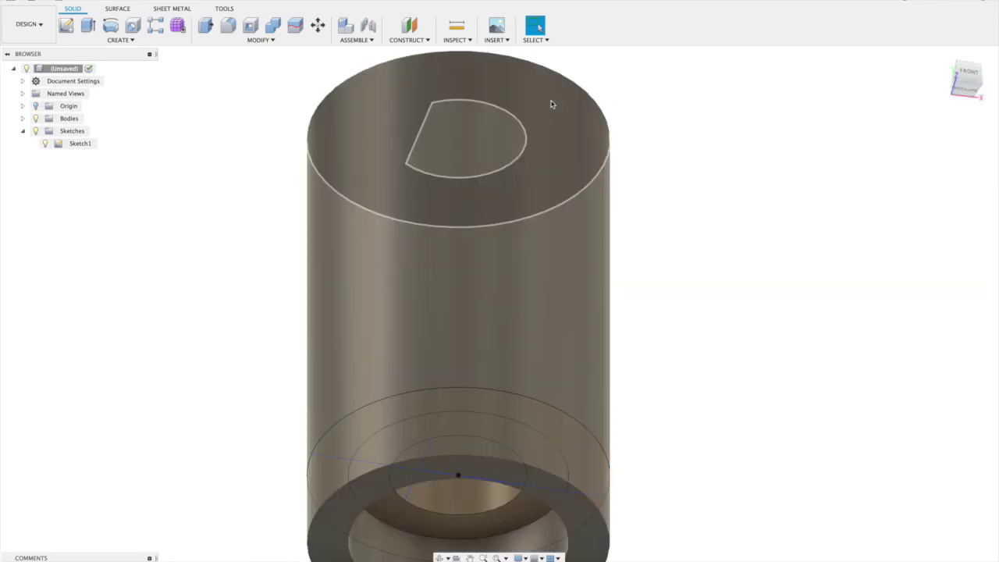
pyautogui.keyDown('shift'); pyautogui.scroll(-10, 515, 340); pyautogui.keyUp('shift')
pyautogui.keyDown('shift'); pyautogui.scroll(15, 516, 340); pyautogui.keyUp('shift')
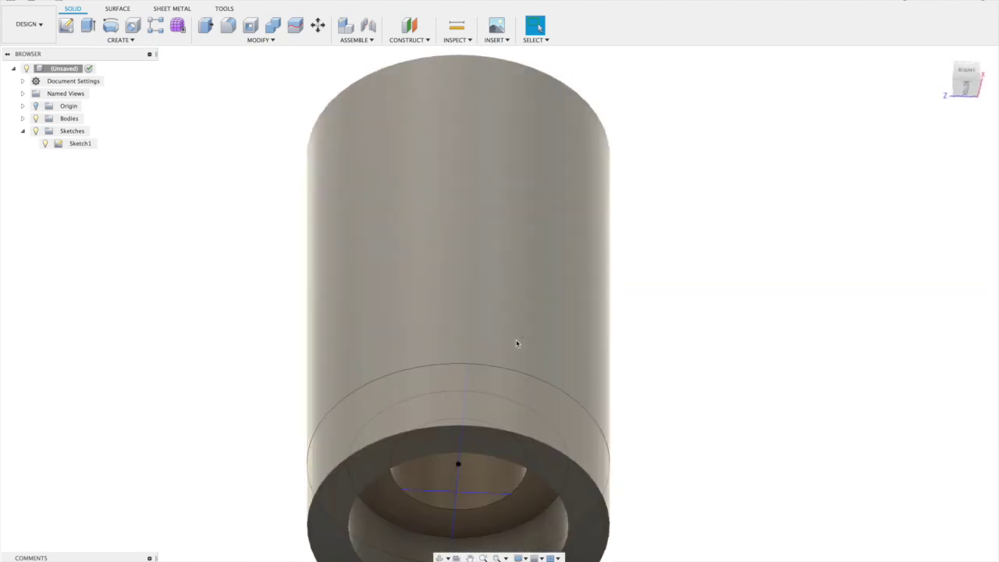
pyautogui.keyDown('shift'); pyautogui.scroll(10, 515, 340); pyautogui.keyUp('shift')
pyautogui.scroll(-5, 516, 340)
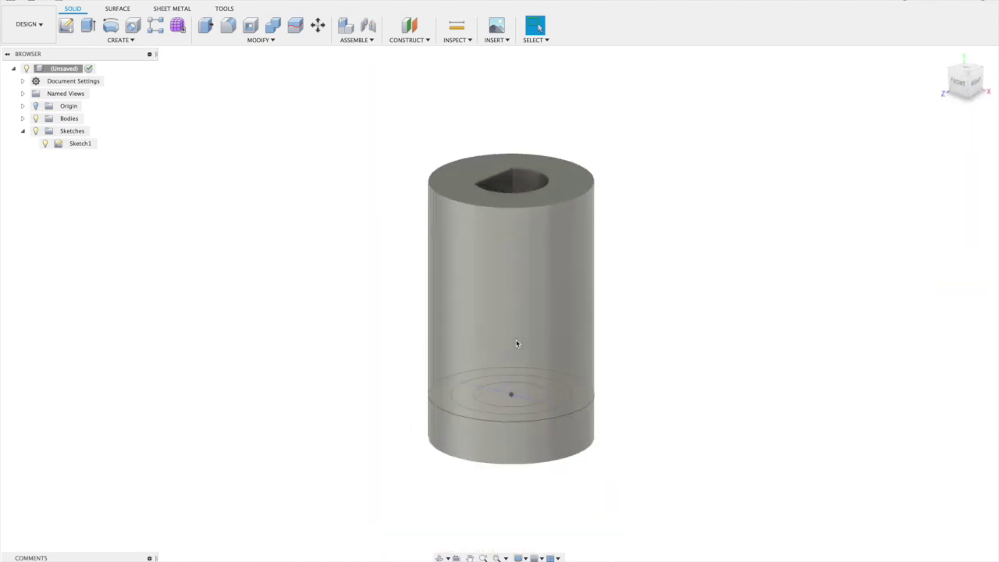
pyautogui.keyDown('shift'); pyautogui.scroll(-5, 516, 340); pyautogui.keyUp('shift')
pyautogui.keyDown('shift'); pyautogui.scroll(3, 516, 340); pyautogui.keyUp('shift')
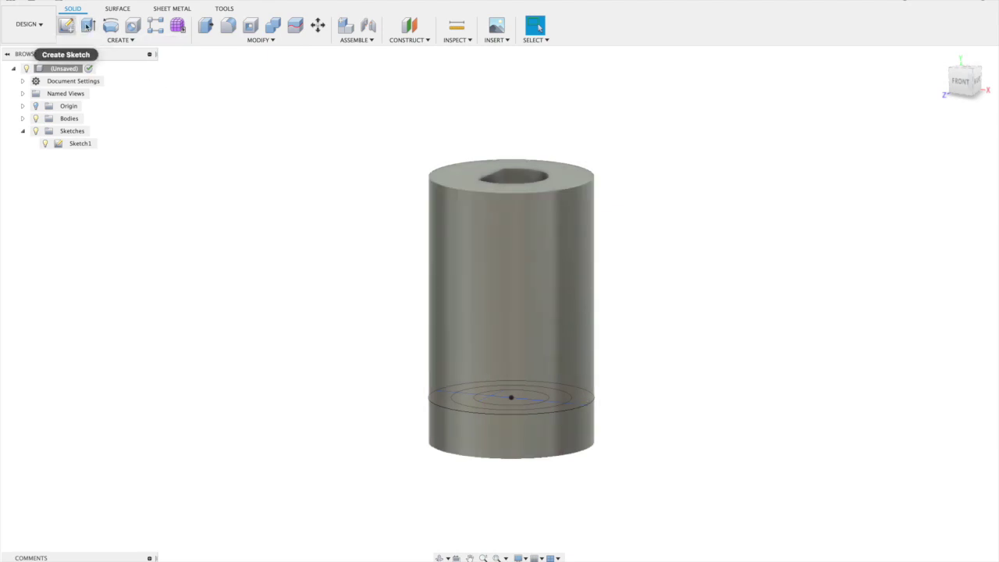
# Start a sketch on the tube's top face and draw a 14 mm diameter circle centred on the origin.
pyautogui.click(66, 28)
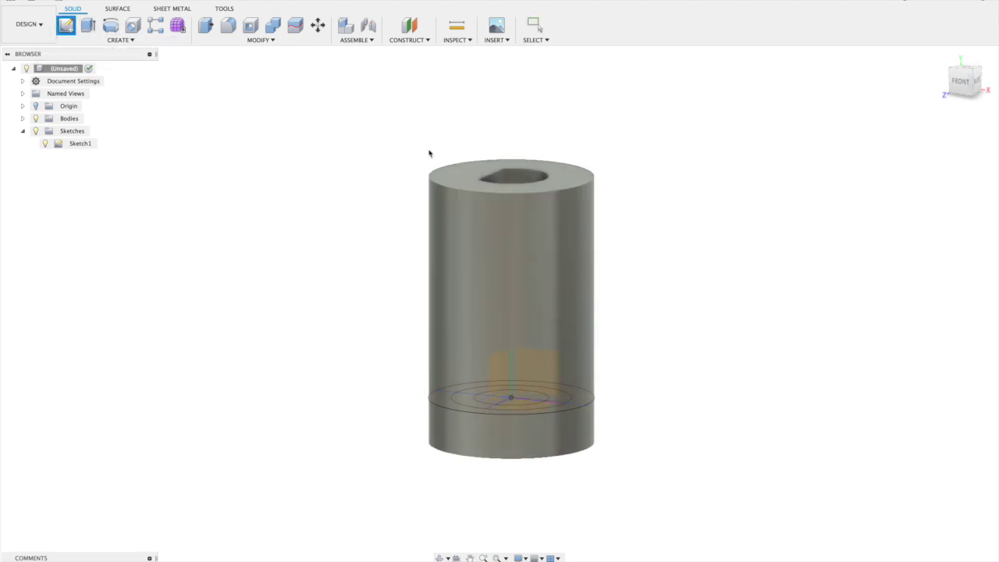
pyautogui.click(563, 174)
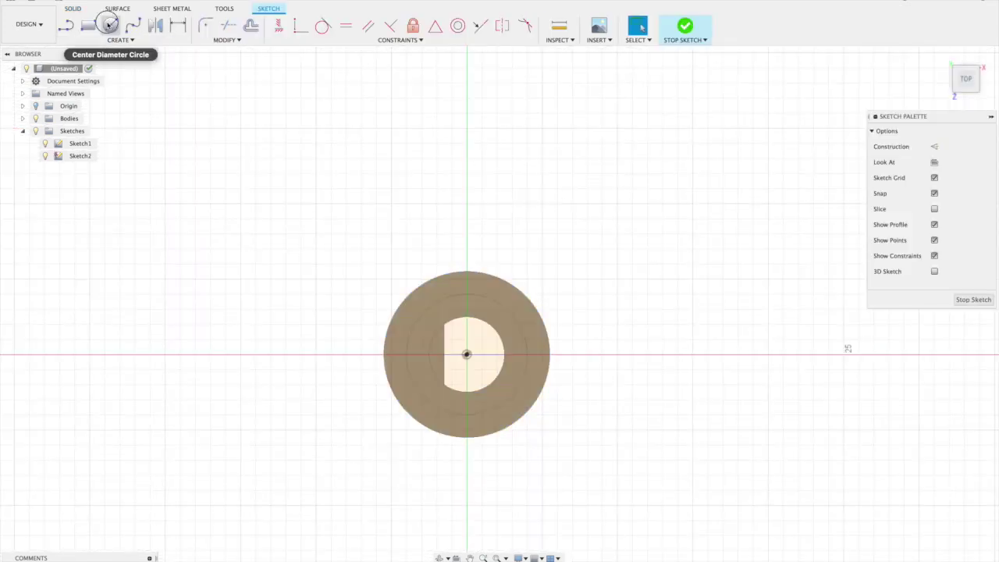
pyautogui.click(111, 27)
pyautogui.click(466, 355)
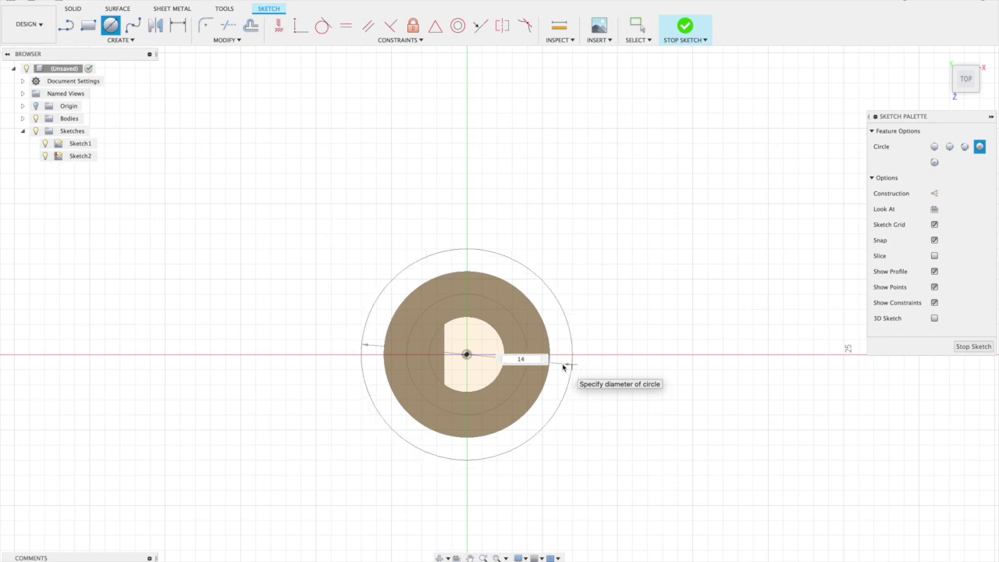
pyautogui.press('Return')
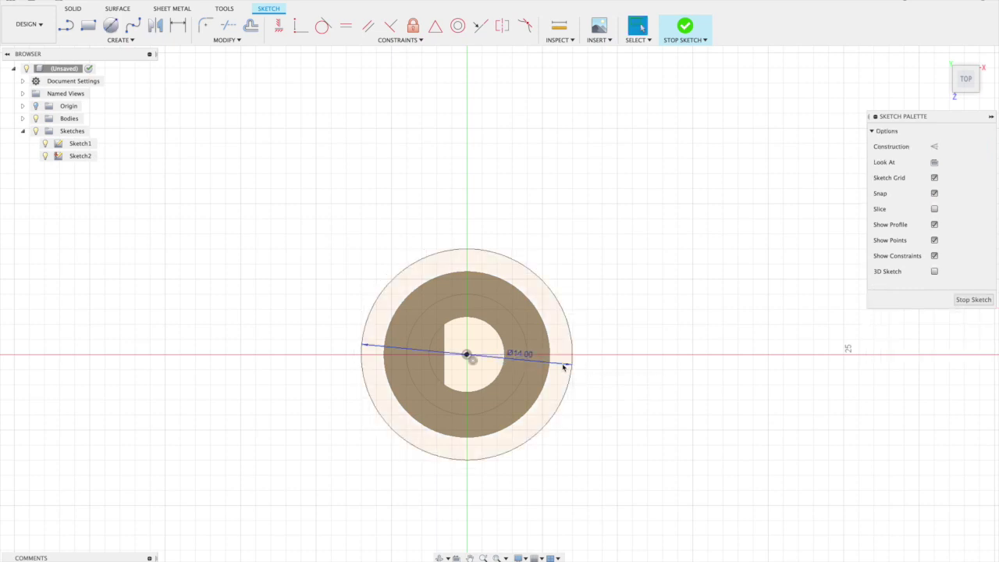
# Extrude the ring between the tube's outer edge and the 14 mm circle by -14 mm down the tube as a join.
pyautogui.keyDown('shift'); pyautogui.scroll(-10, 563, 367); pyautogui.keyUp('shift')
pyautogui.keyDown('shift'); pyautogui.scroll(-5, 563, 367); pyautogui.keyUp('shift')
pyautogui.keyDown('shift'); pyautogui.scroll(2, 563, 367); pyautogui.keyUp('shift')
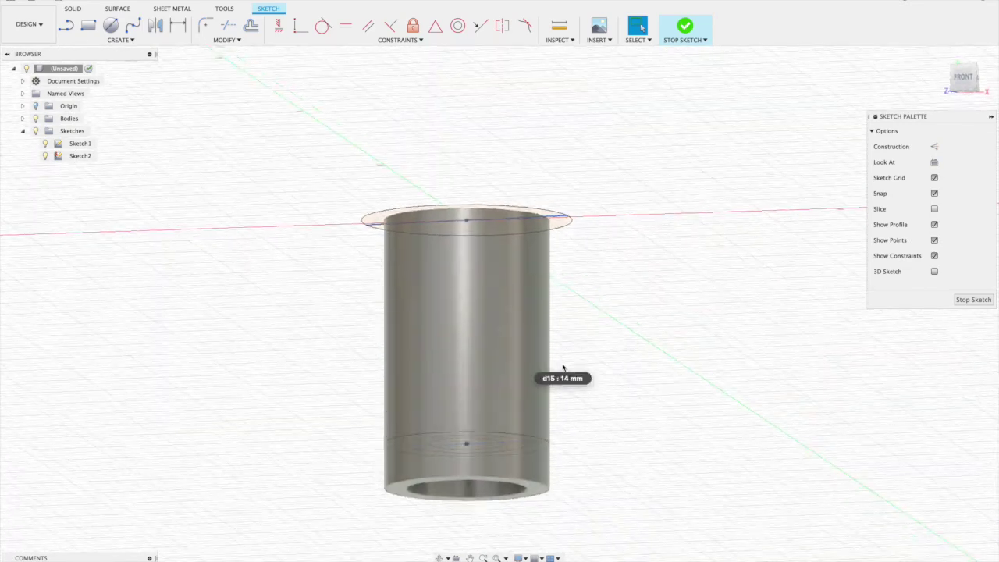
pyautogui.click(532, 211)
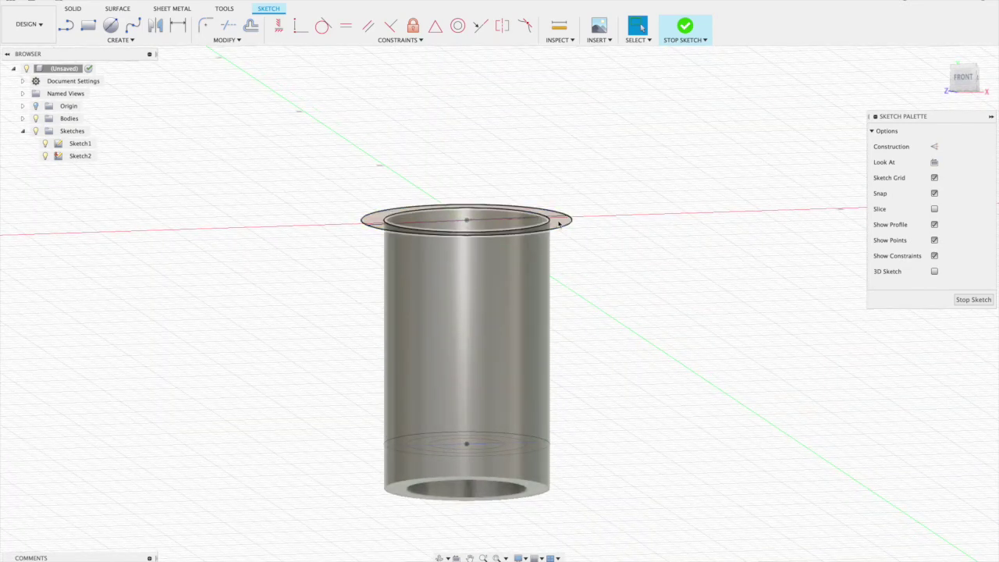
pyautogui.click(559, 224)
pyautogui.press('e')
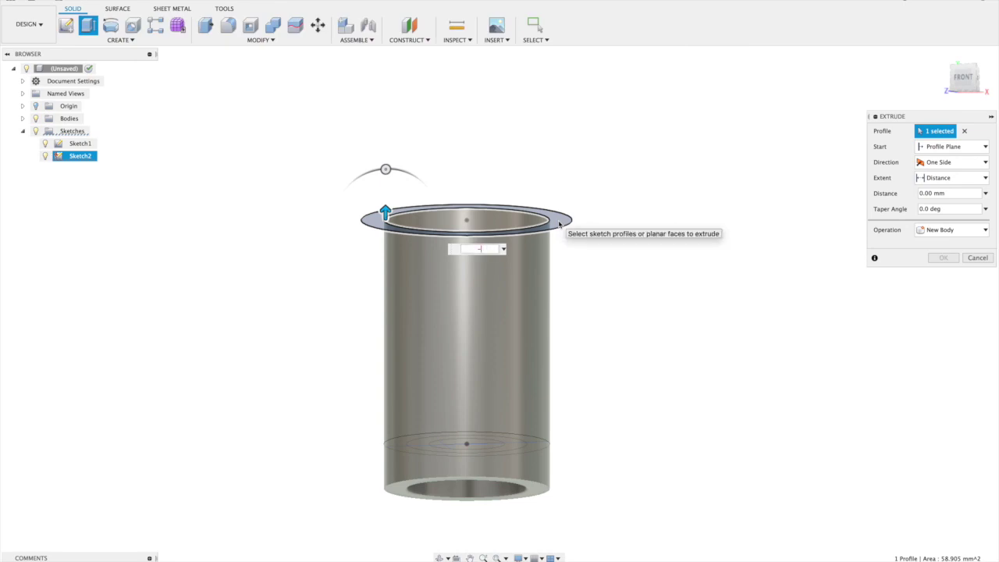
pyautogui.write('-11')
pyautogui.press('Return')
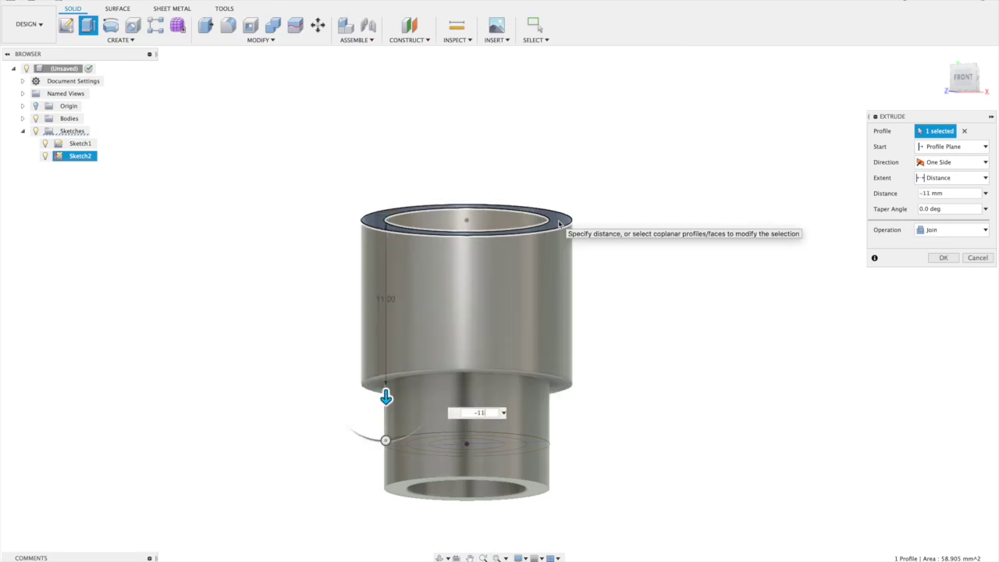
pyautogui.press('Return')
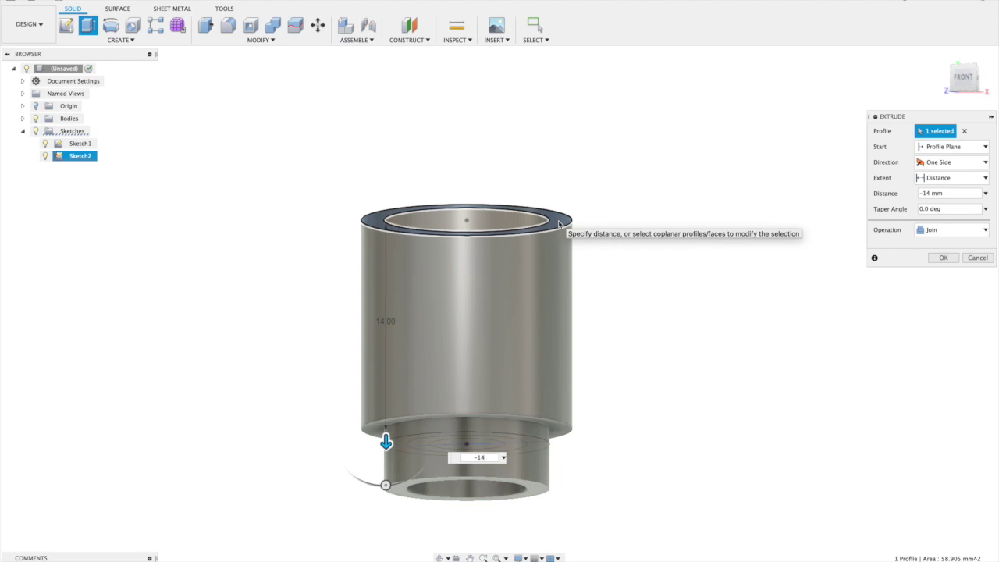
pyautogui.press('Return')
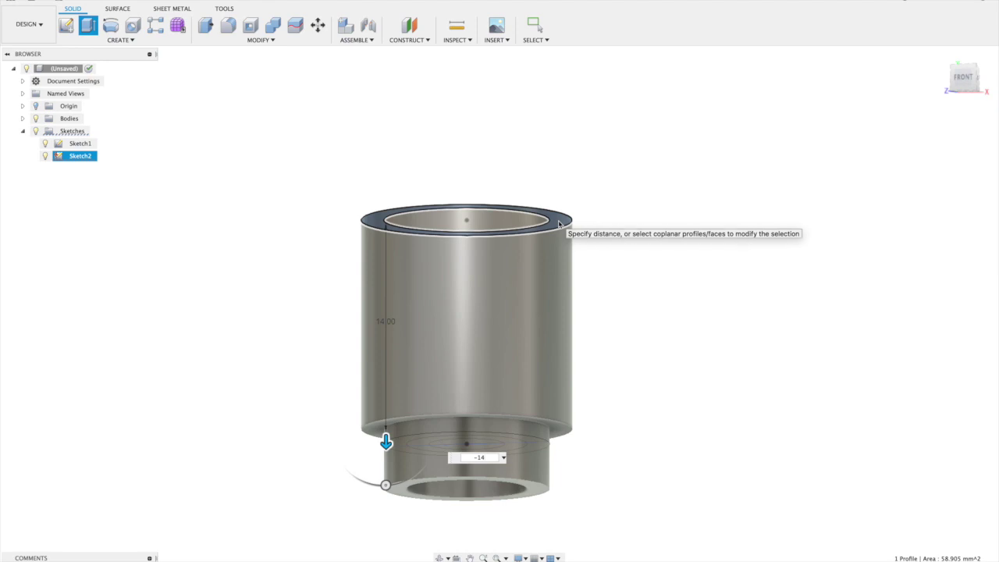
# Open Sketch1, the base sketch with the concentric circles, for editing.
pyautogui.keyDown('shift'); pyautogui.scroll(5, 559, 224); pyautogui.keyUp('shift')
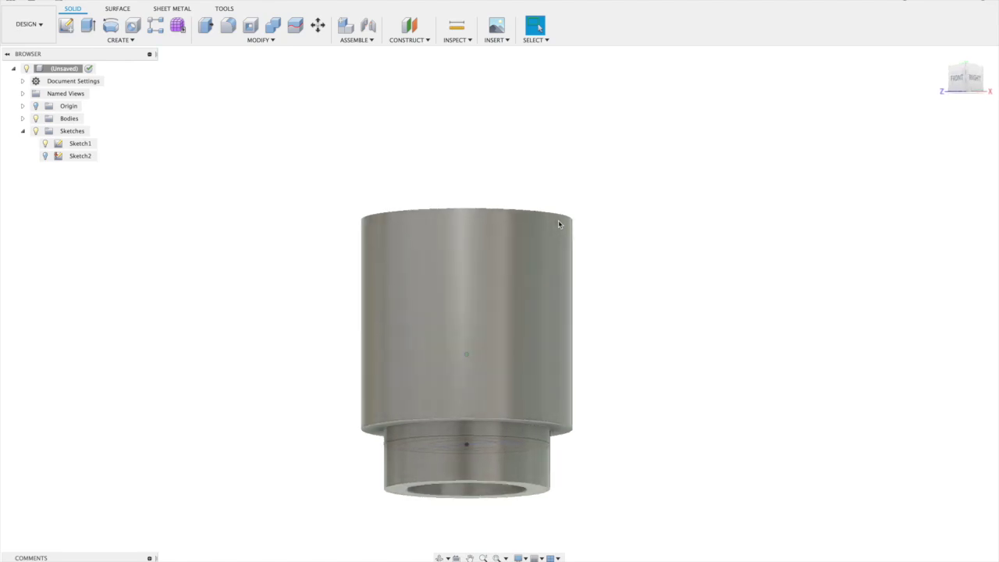
pyautogui.keyDown('shift'); pyautogui.scroll(5, 559, 224); pyautogui.keyUp('shift')
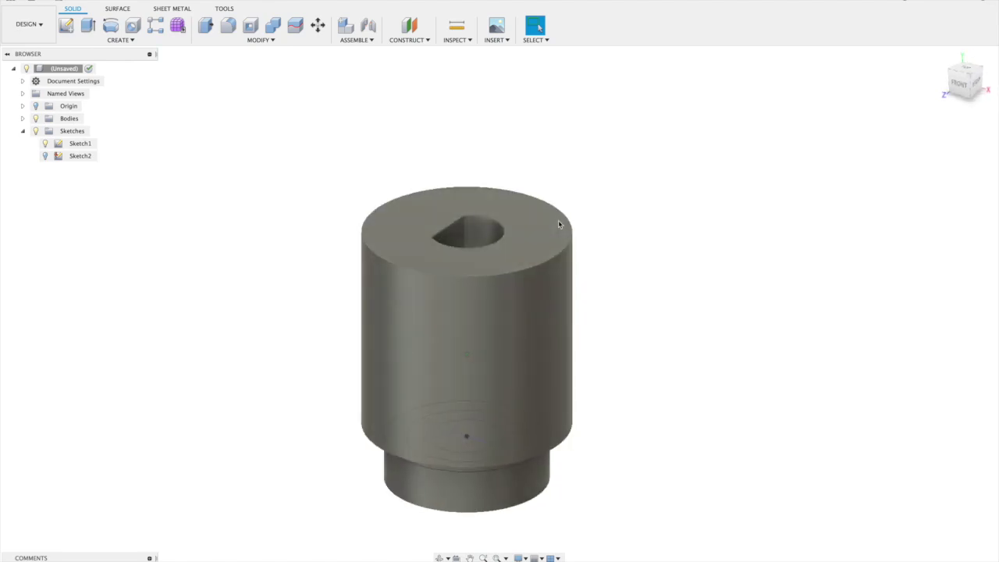
pyautogui.keyDown('shift'); pyautogui.scroll(-5, 558, 224); pyautogui.keyUp('shift')
pyautogui.keyDown('shift'); pyautogui.hscroll(5, 558, 224); pyautogui.keyUp('shift')
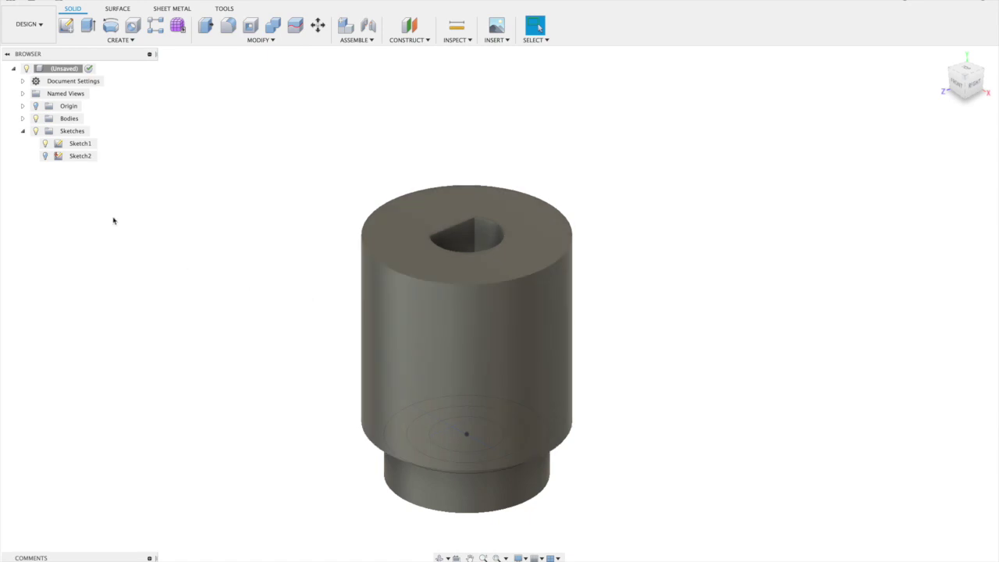
pyautogui.doubleClick(78, 145)
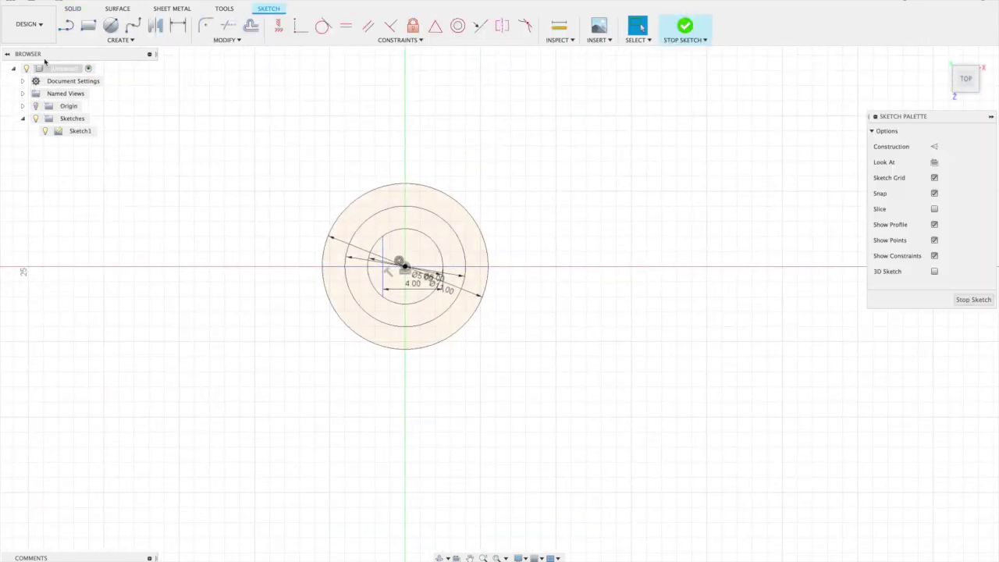
# Leave the base sketch and, in Sketch2 on the top face, draw a 7 mm horizontal line from the origin to the 14 mm circle.
pyautogui.click(972, 301)
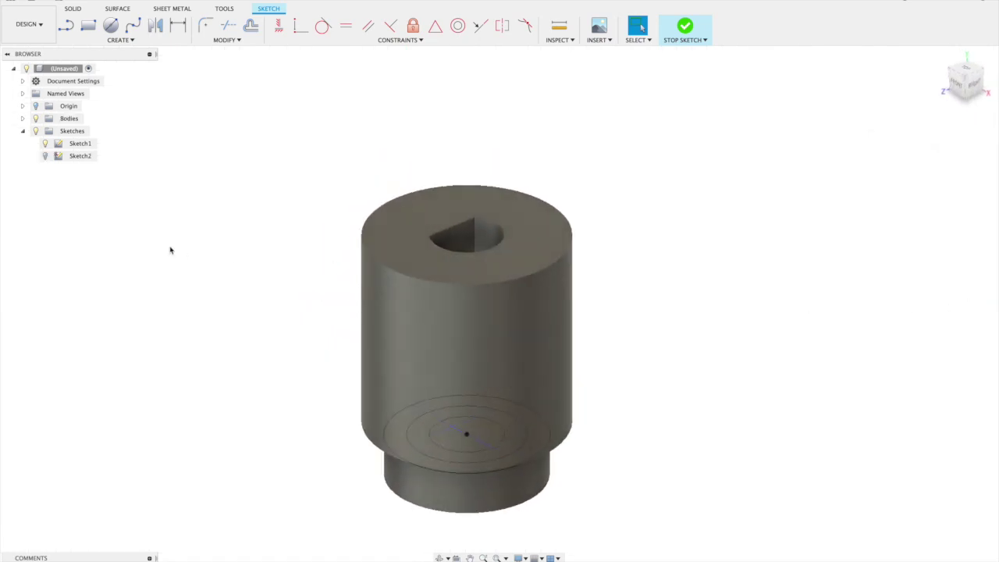
pyautogui.doubleClick(78, 156)
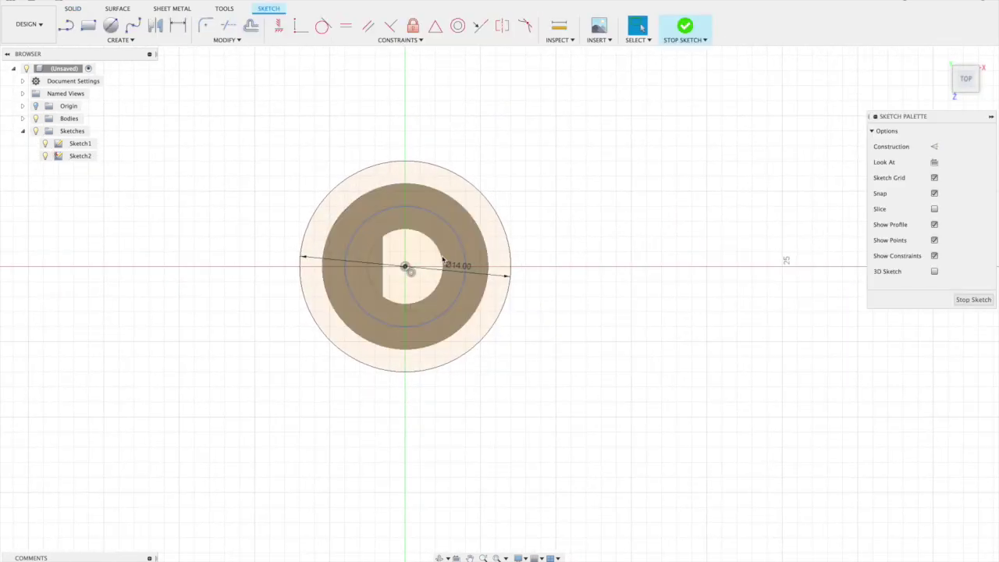
pyautogui.click(68, 27)
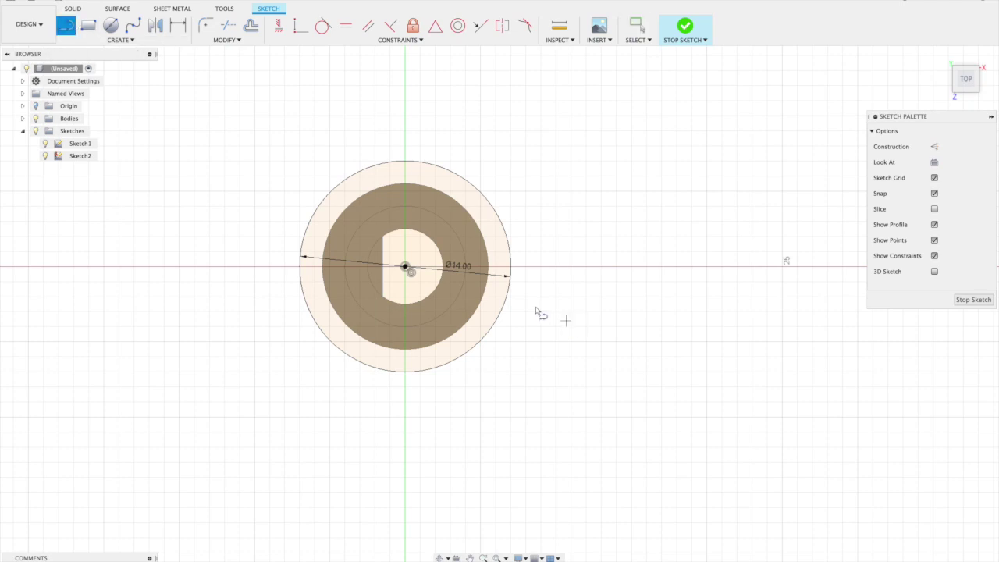
pyautogui.click(405, 267)
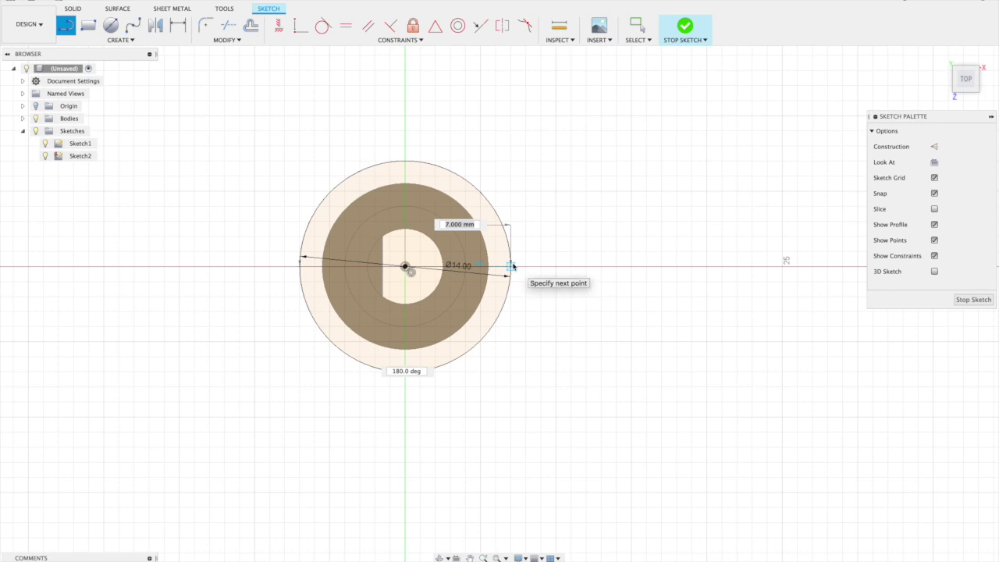
pyautogui.doubleClick(511, 266)
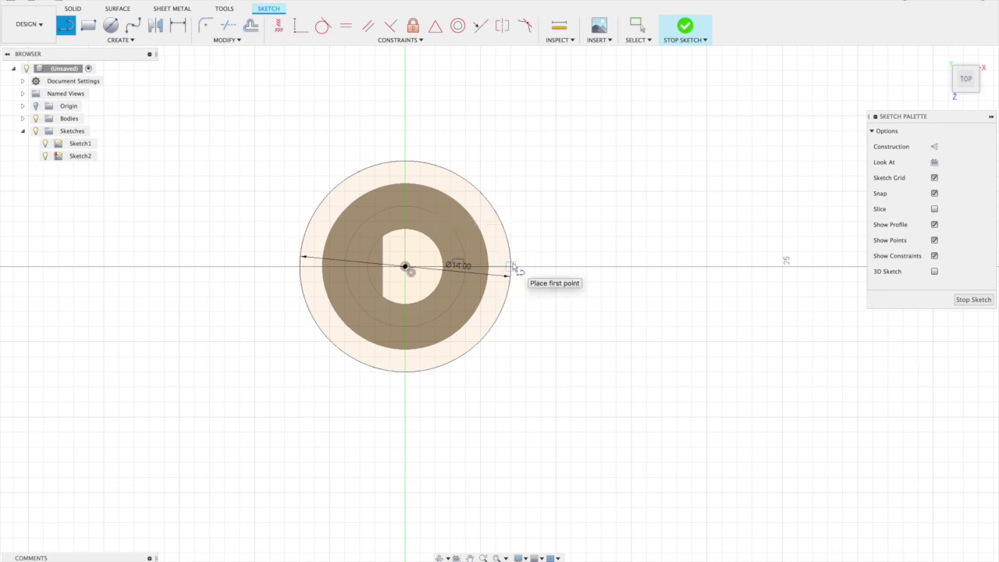
pyautogui.click(973, 300)
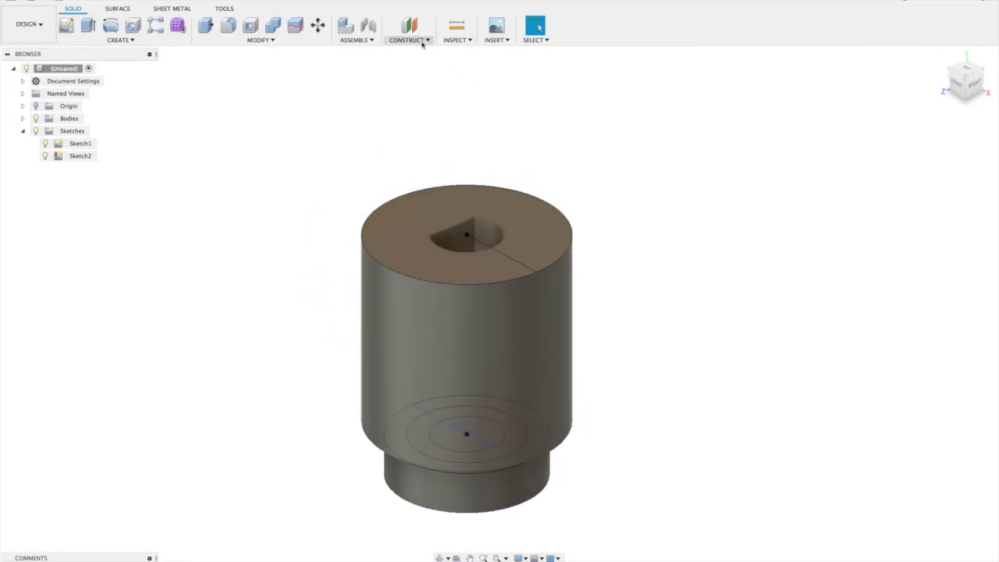
# Create a construction plane tangent to the collar's outer cylindrical face at the outer end of the 7 mm line.
pyautogui.click(456, 40)
pyautogui.click(411, 40)
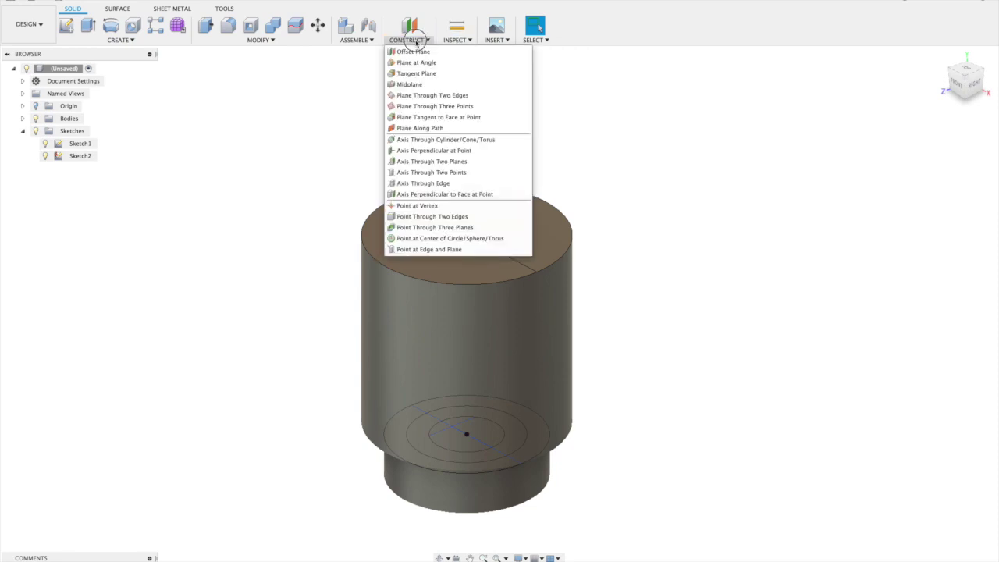
pyautogui.click(439, 117)
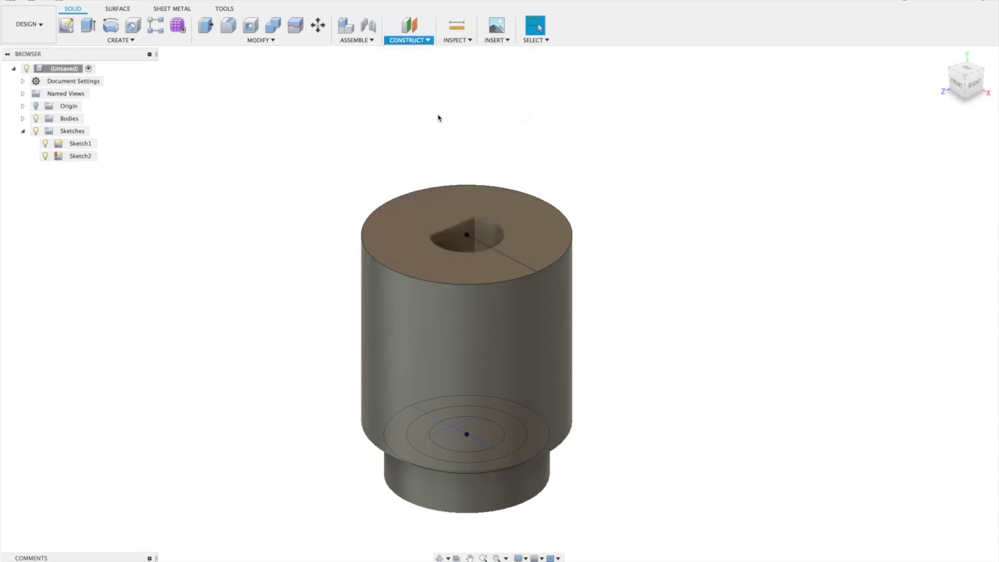
pyautogui.click(535, 281)
pyautogui.click(535, 273)
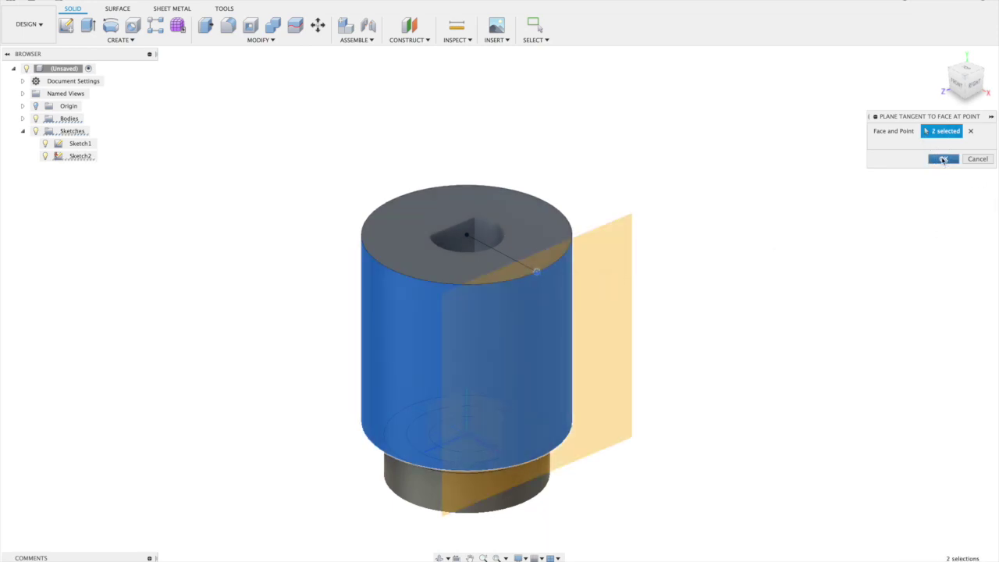
pyautogui.click(943, 159)
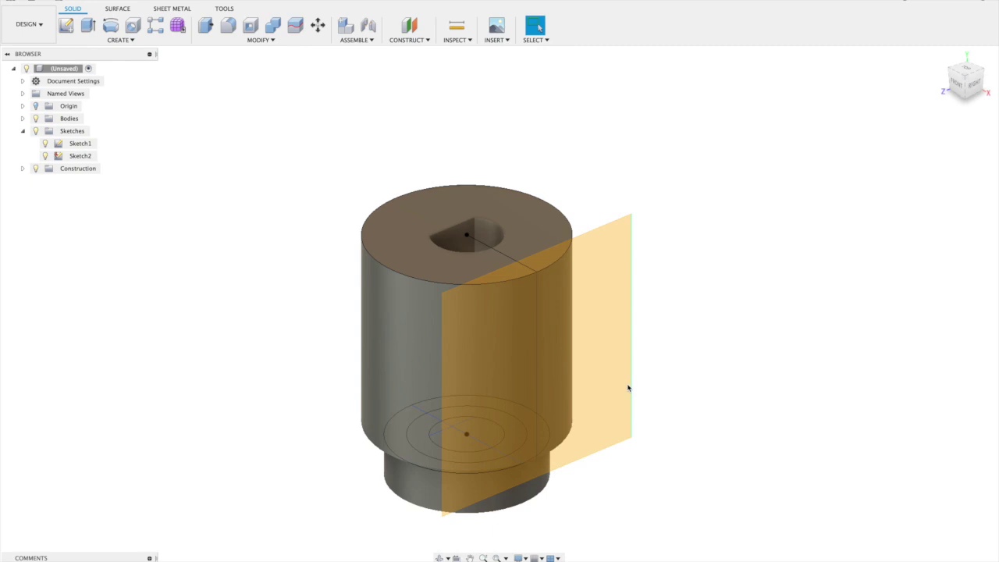
# Start a sketch on the tangent plane and draw a 14 mm vertical line from the origin to the collar's lower edge.
pyautogui.keyDown('shift'); pyautogui.scroll(-5, 628, 388); pyautogui.keyUp('shift')
pyautogui.keyDown('shift'); pyautogui.hscroll(-3, 628, 388); pyautogui.keyUp('shift')
pyautogui.keyDown('shift'); pyautogui.scroll(2, 628, 387); pyautogui.keyUp('shift')
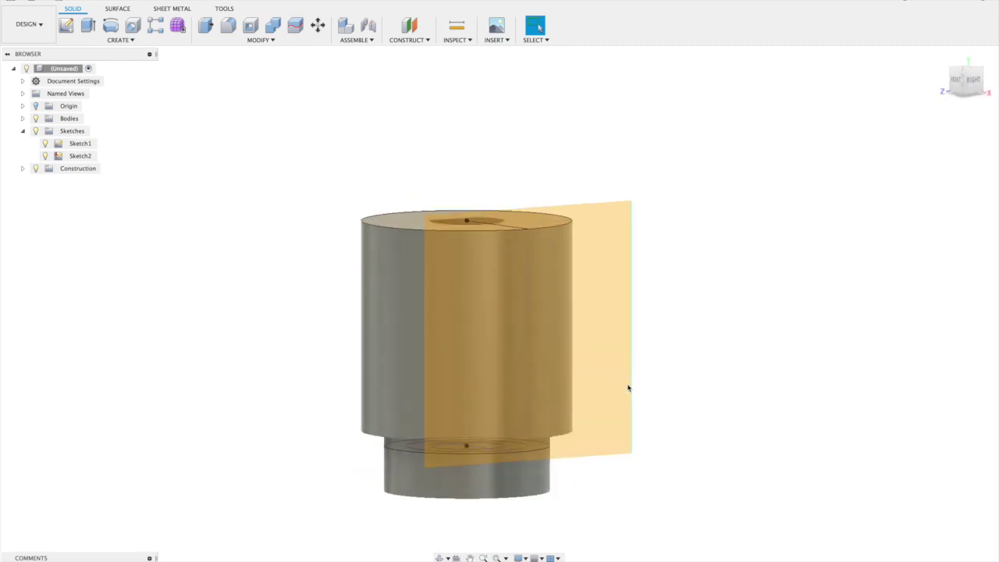
pyautogui.click(129, 41)
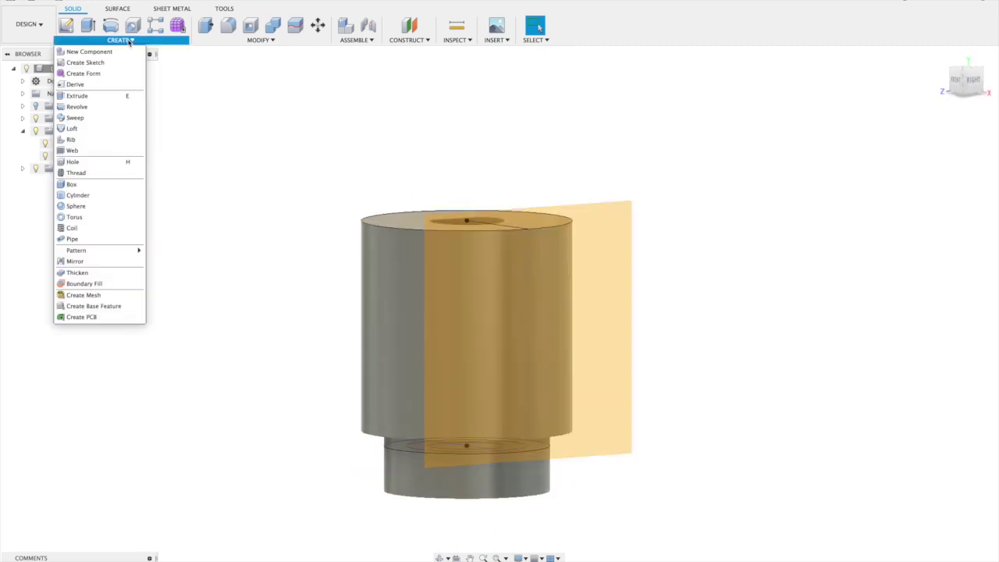
pyautogui.click(66, 26)
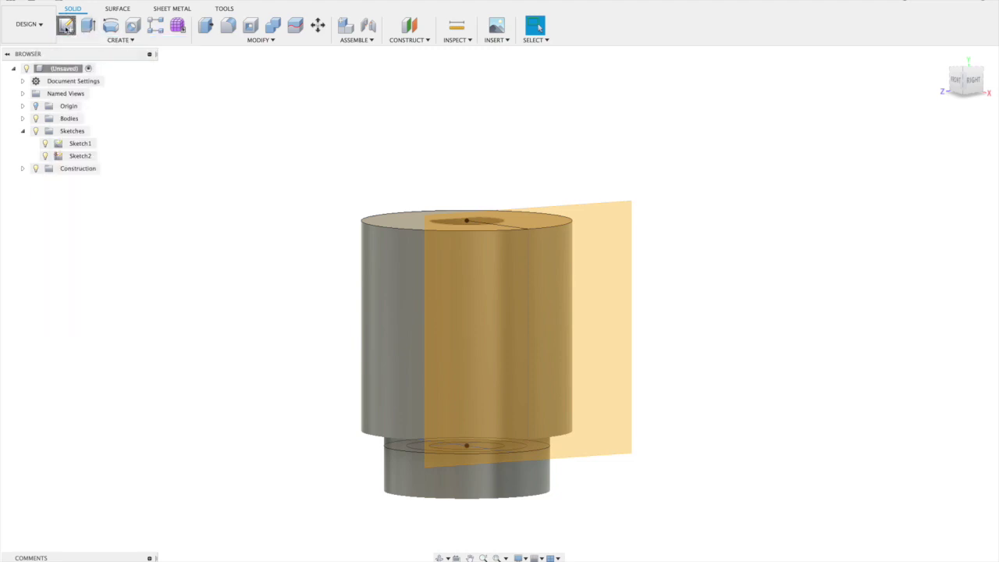
pyautogui.click(460, 337)
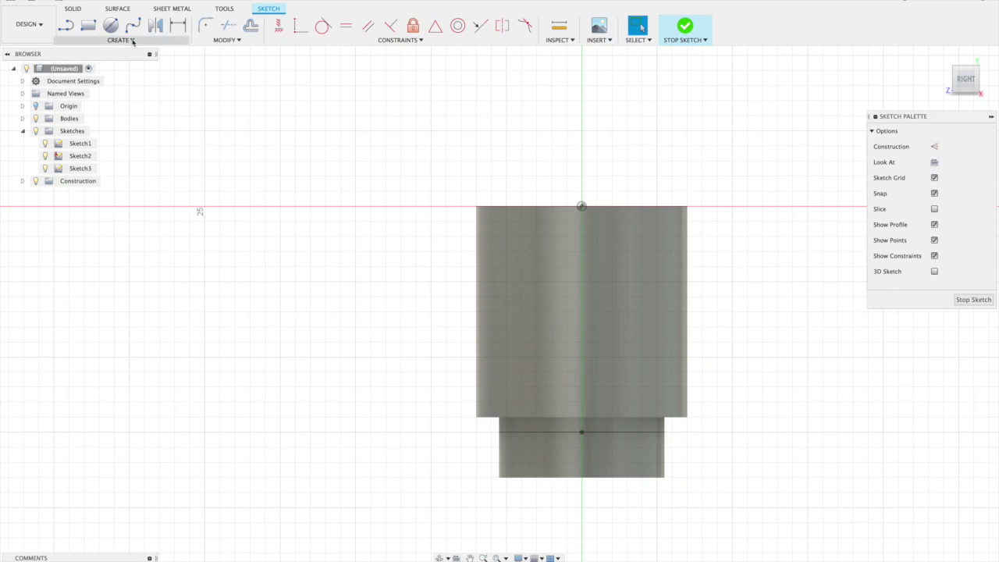
pyautogui.click(88, 26)
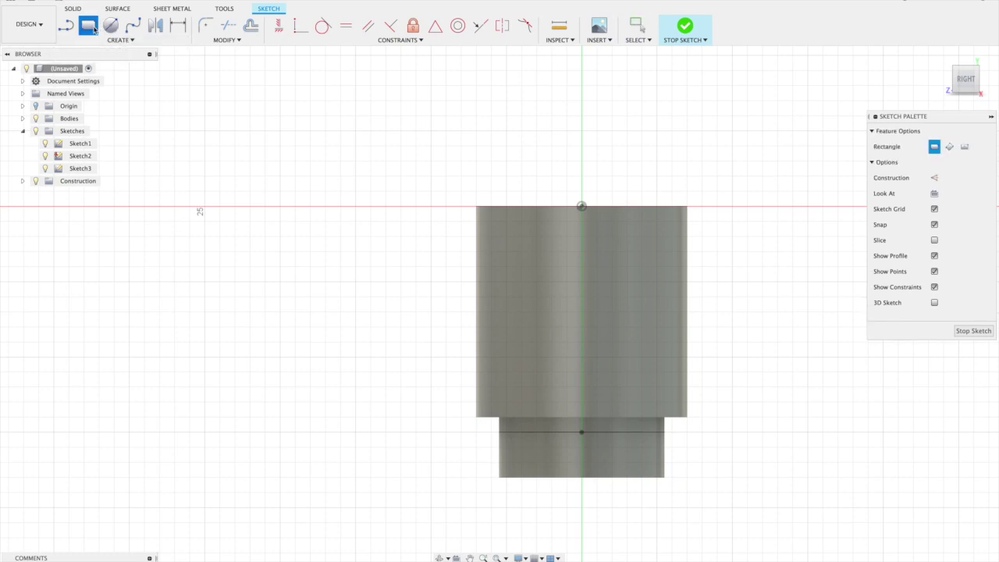
pyautogui.click(964, 146)
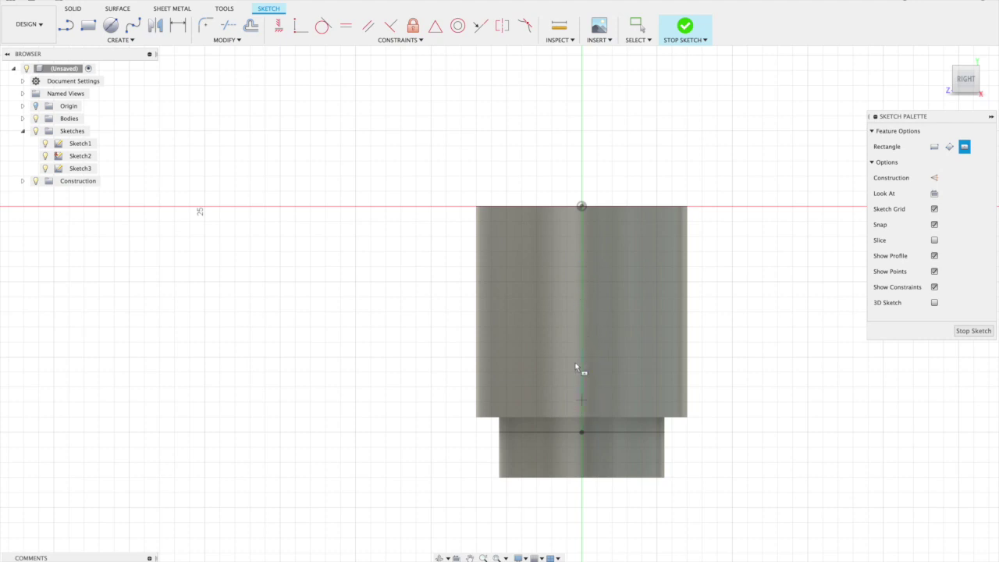
pyautogui.click(74, 30)
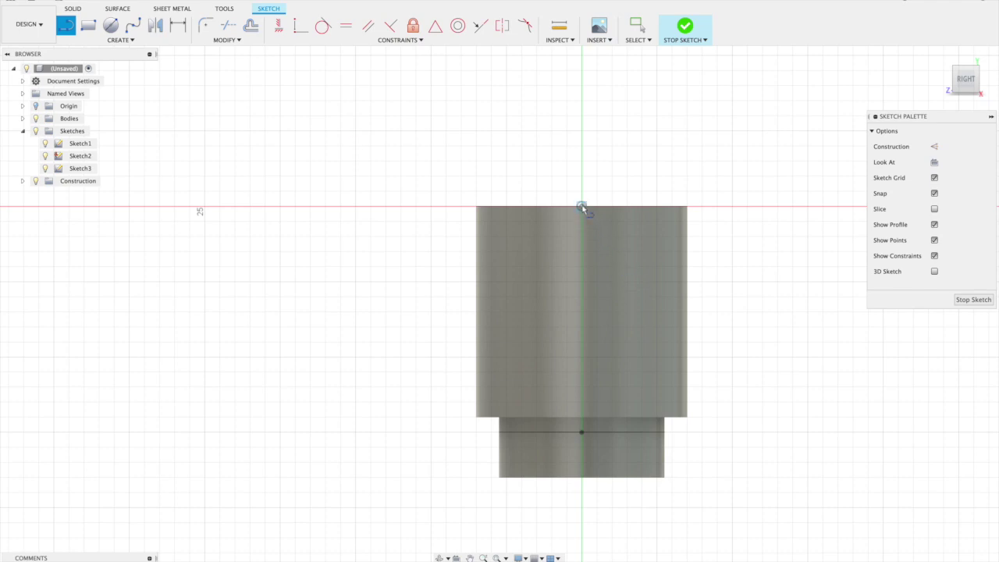
pyautogui.click(581, 207)
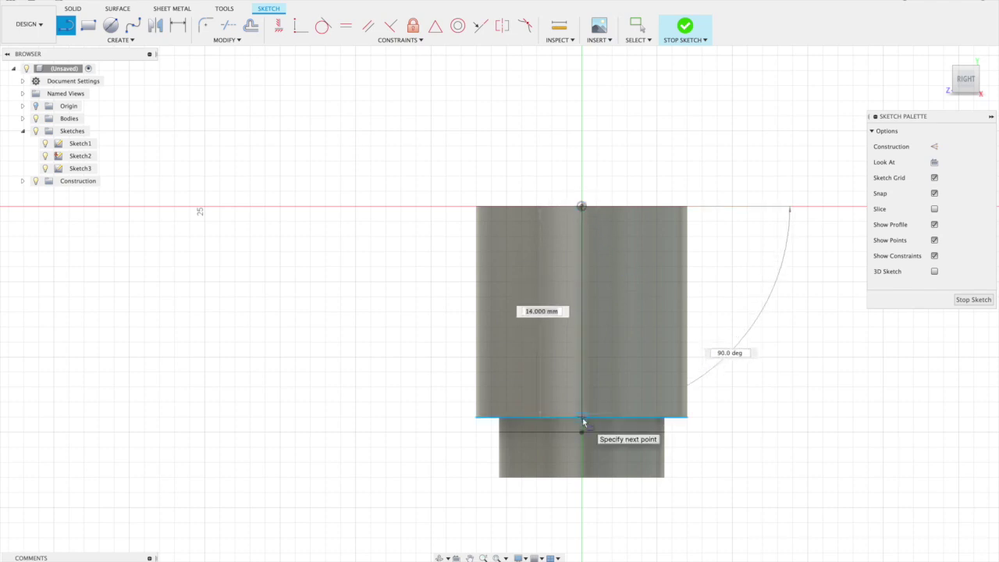
pyautogui.click(581, 417)
# Draw a centre rectangle 3 mm wide and 11 mm high centred on the midpoint of the vertical line.
pyautogui.click(93, 34)
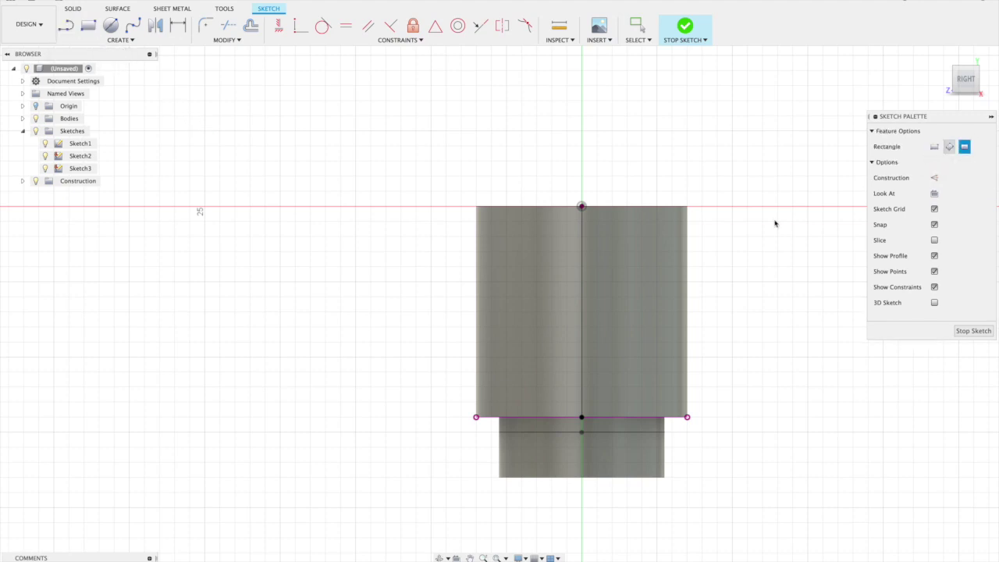
pyautogui.click(580, 313)
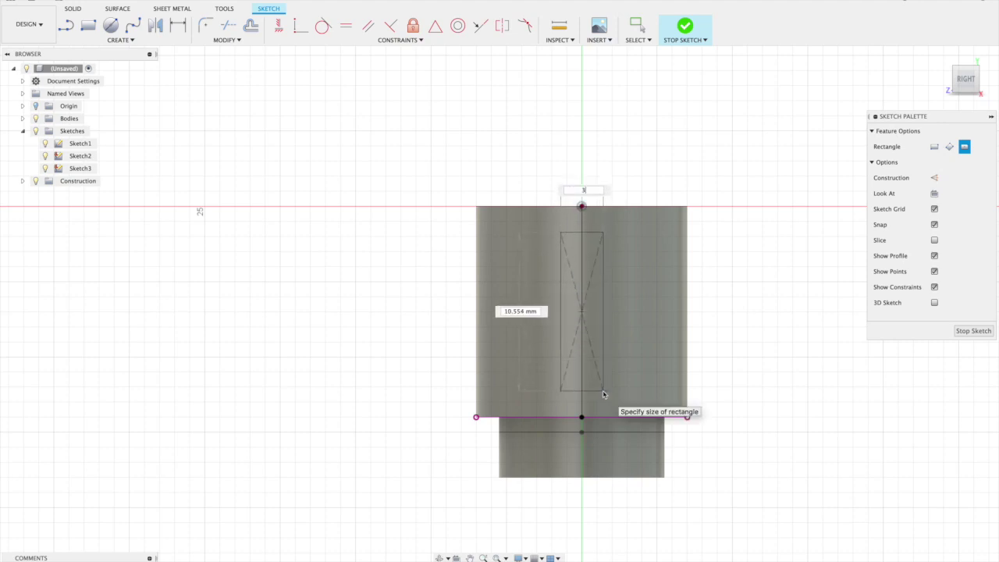
pyautogui.press('Tab')
pyautogui.write('10')
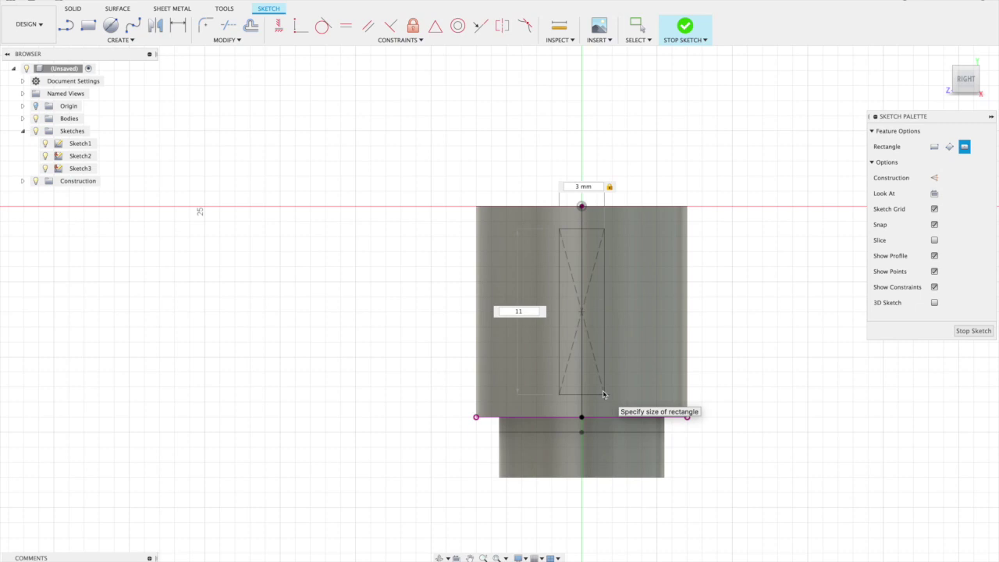
pyautogui.press('Return')
# Examine the rectangle on the tangent plane against the collar's curved face, from different angles and close up.
pyautogui.keyDown('shift'); pyautogui.hscroll(-5, 603, 393); pyautogui.keyUp('shift')
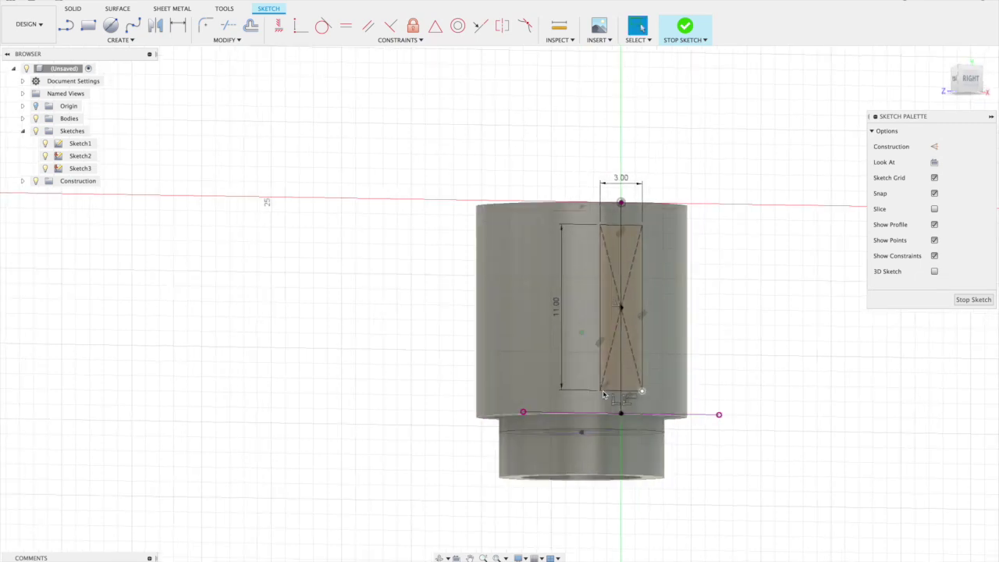
pyautogui.keyDown('shift'); pyautogui.scroll(5, 604, 394); pyautogui.keyUp('shift')
pyautogui.keyDown('shift'); pyautogui.hscroll(5, 603, 394); pyautogui.keyUp('shift')
pyautogui.keyDown('shift'); pyautogui.hscroll(3, 603, 394); pyautogui.keyUp('shift')
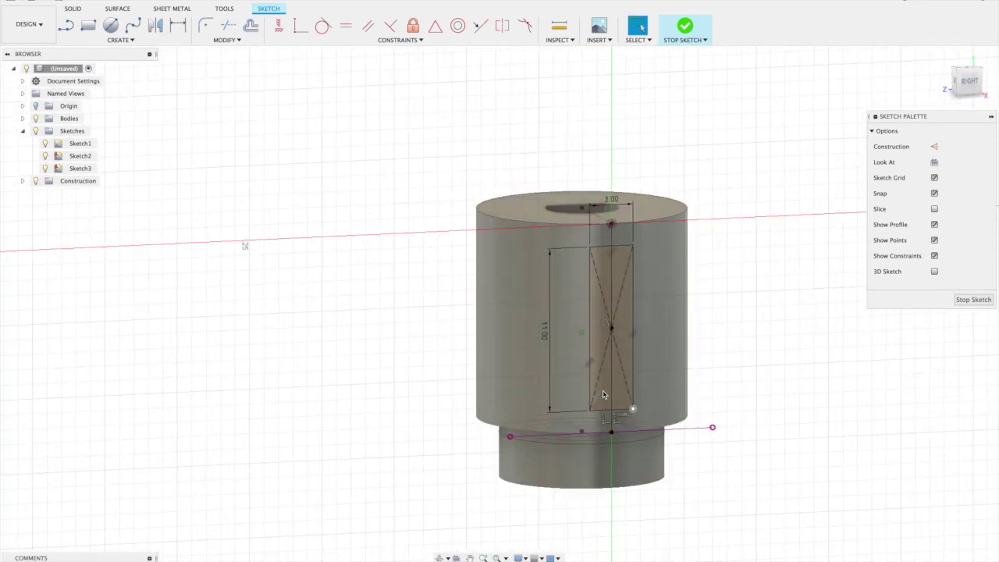
pyautogui.scroll(4, 579, 347)
pyautogui.scroll(4, 578, 347)
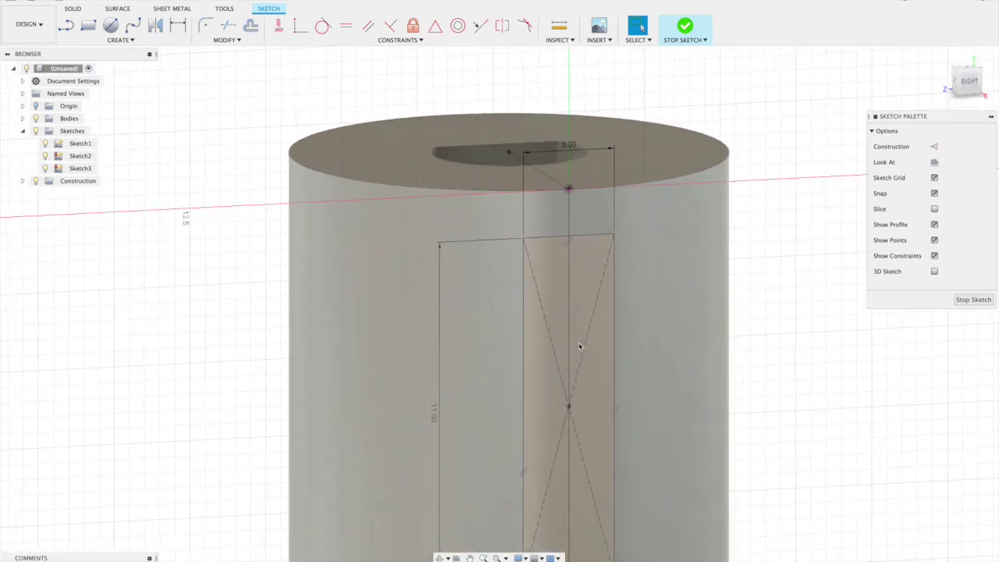
pyautogui.scroll(-4, 578, 347)
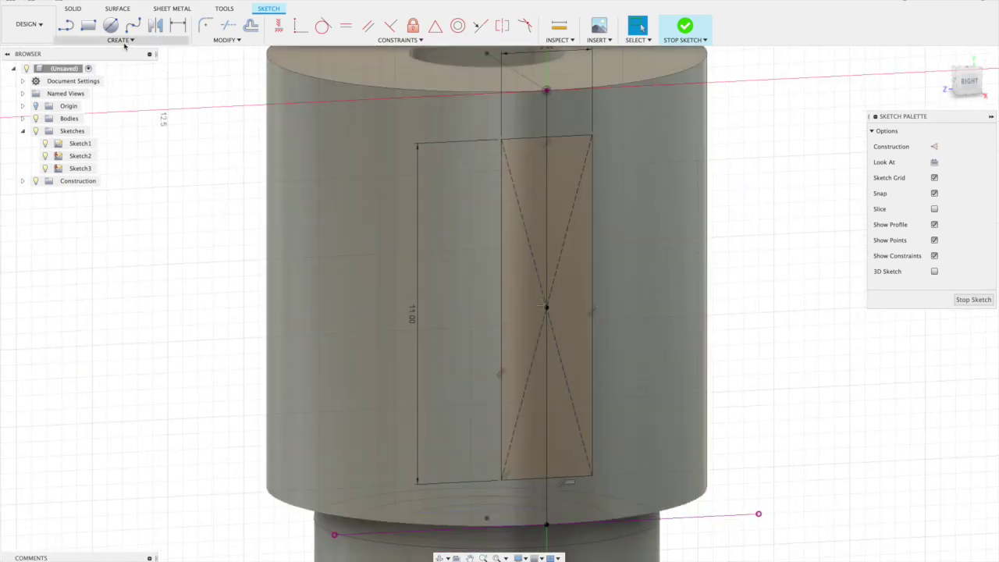
pyautogui.click(121, 40)
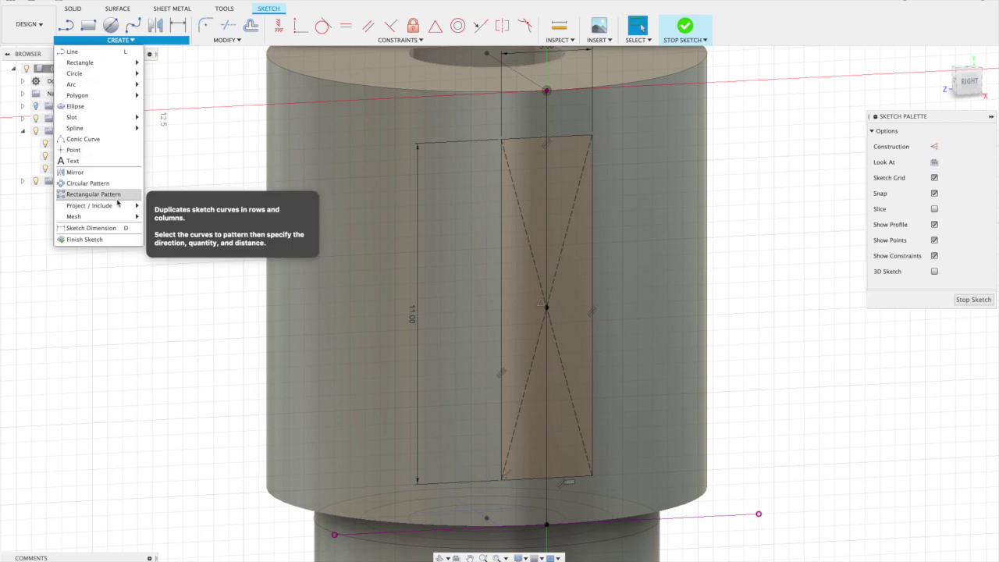
pyautogui.moveTo(118, 206)
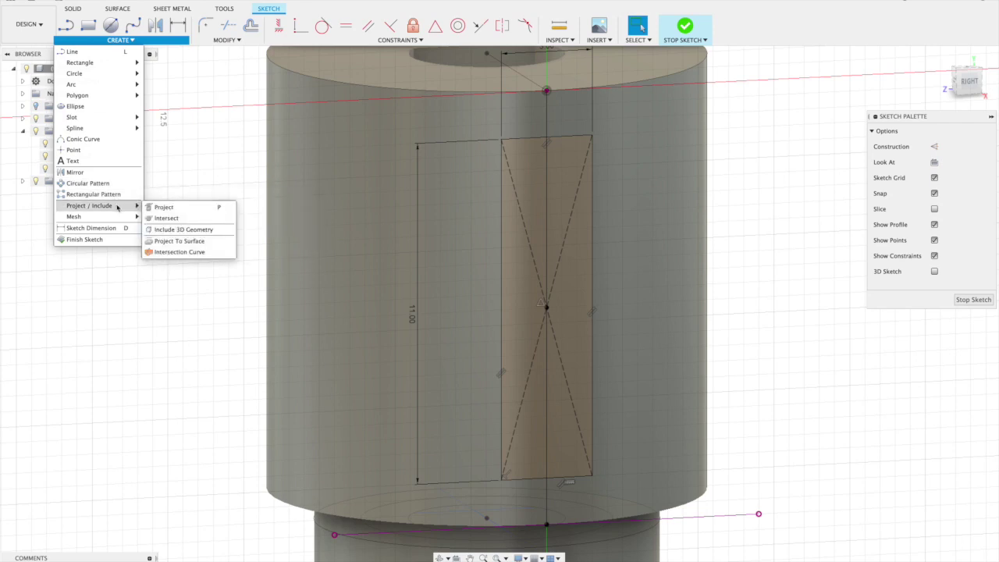
pyautogui.moveTo(86, 96)
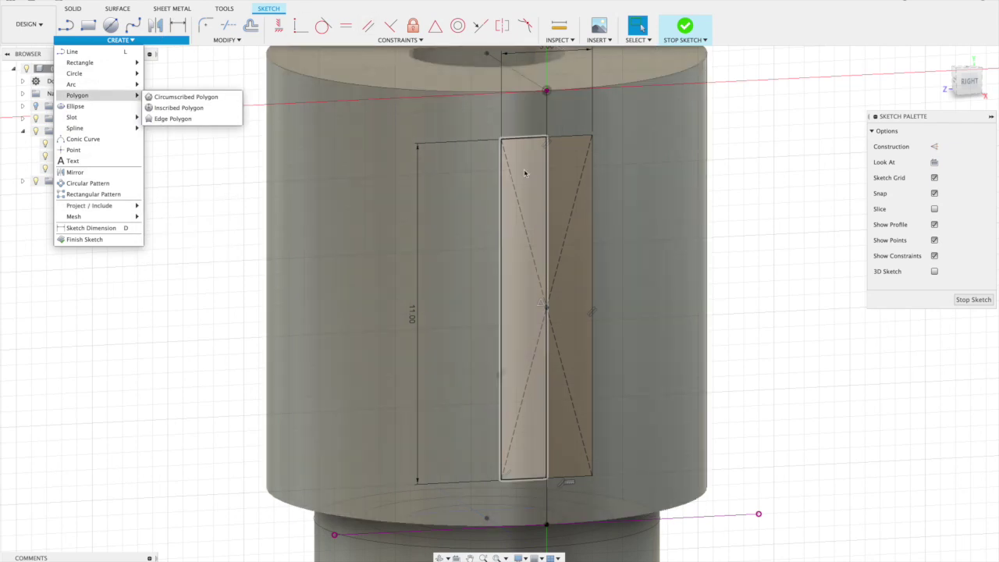
# Extrude both halves of the rectangle by -1 mm into the collar as a cut.
pyautogui.click(524, 173)
pyautogui.click(524, 174)
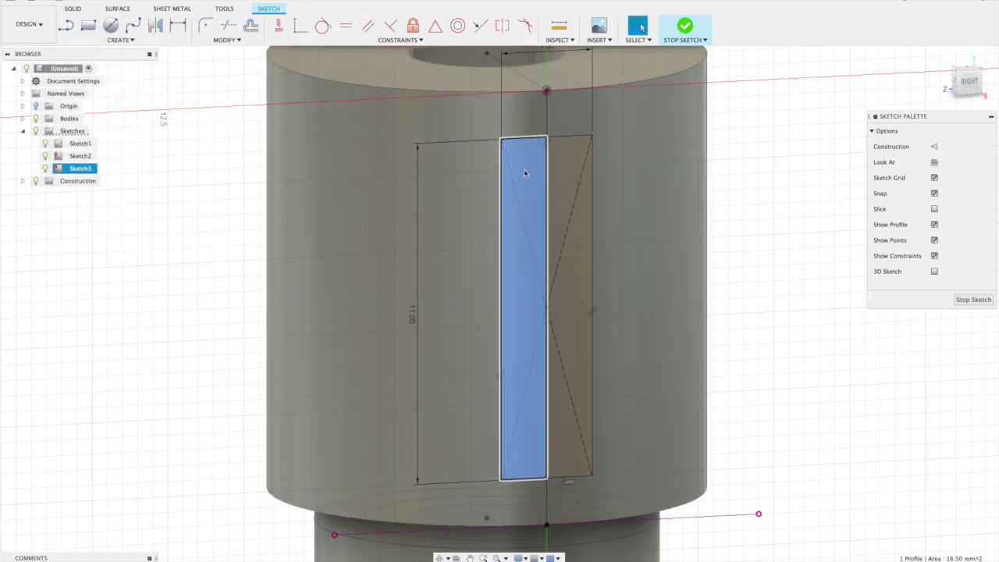
pyautogui.keyDown('shift'); pyautogui.click(570, 171); pyautogui.keyUp('shift')
pyautogui.press('e')
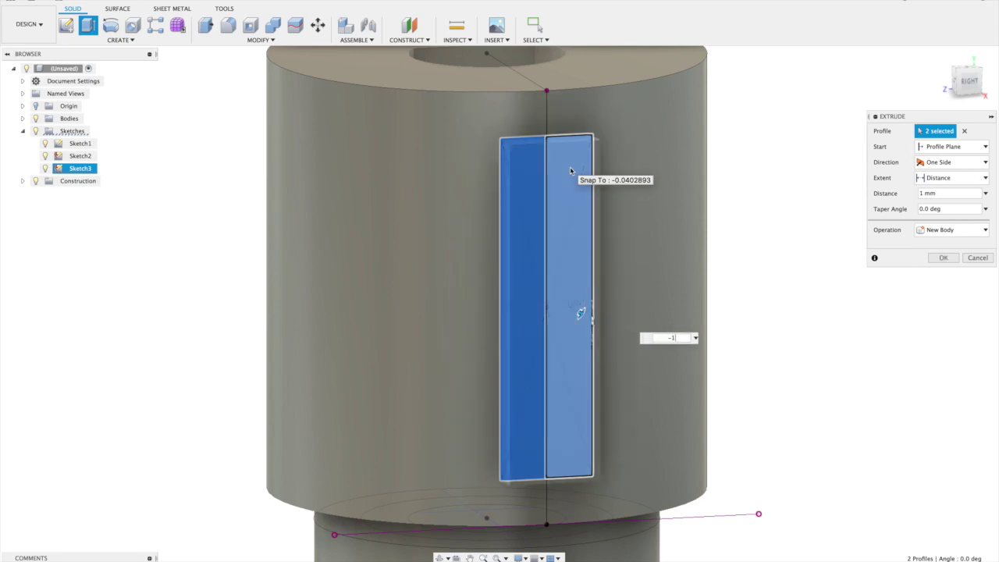
pyautogui.write('-1')
pyautogui.press('Return')
pyautogui.keyDown('shift'); pyautogui.hscroll(-10, 570, 171); pyautogui.keyUp('shift')
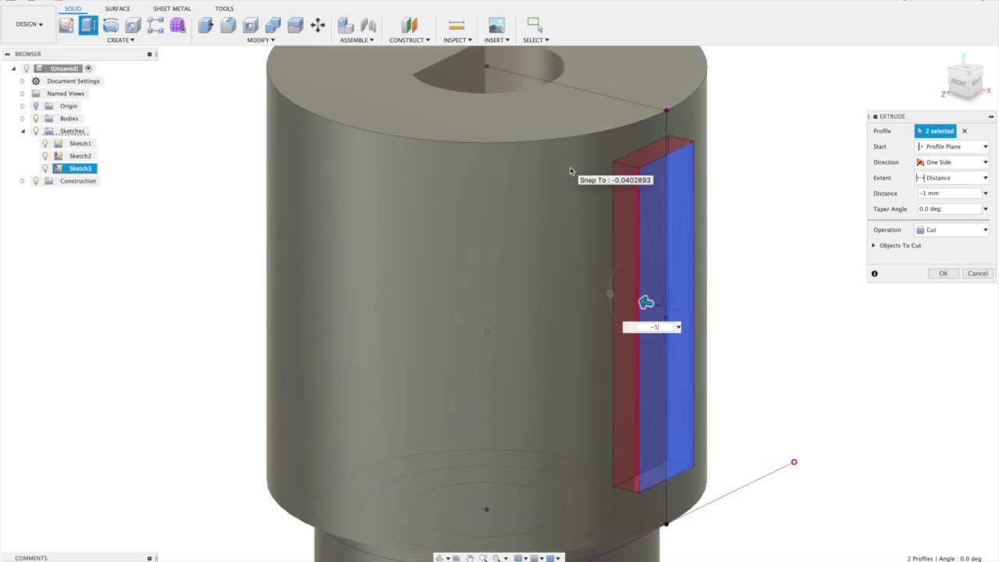
pyautogui.keyDown('shift'); pyautogui.hscroll(10, 570, 171); pyautogui.keyUp('shift')
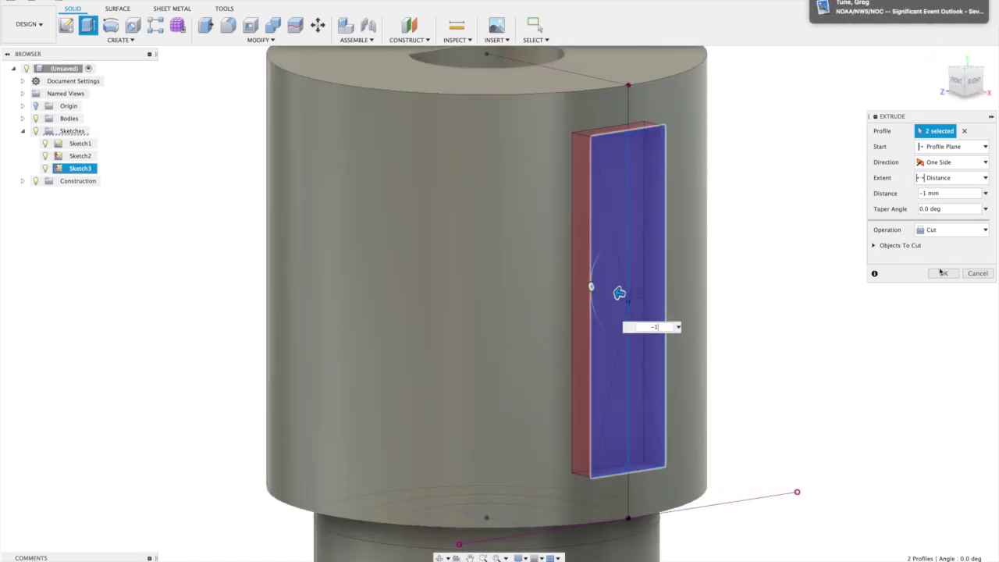
pyautogui.click(942, 273)
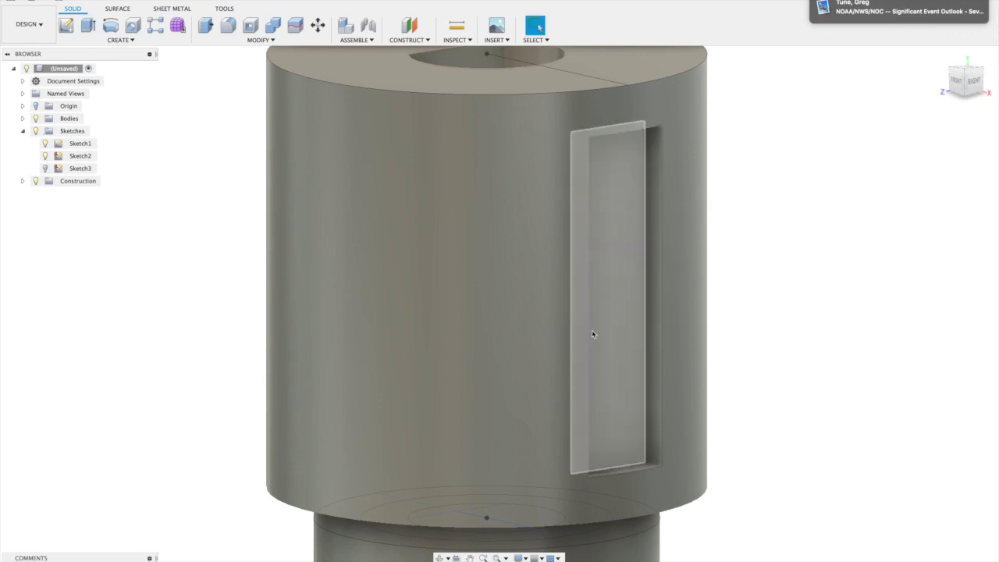
# Fillet the four corner edges of the collar's rectangular side pocket with a 1.25 mm radius.
pyautogui.keyDown('shift'); pyautogui.scroll(-5, 591, 329); pyautogui.keyUp('shift')
pyautogui.keyDown('shift'); pyautogui.scroll(6, 591, 332); pyautogui.keyUp('shift')
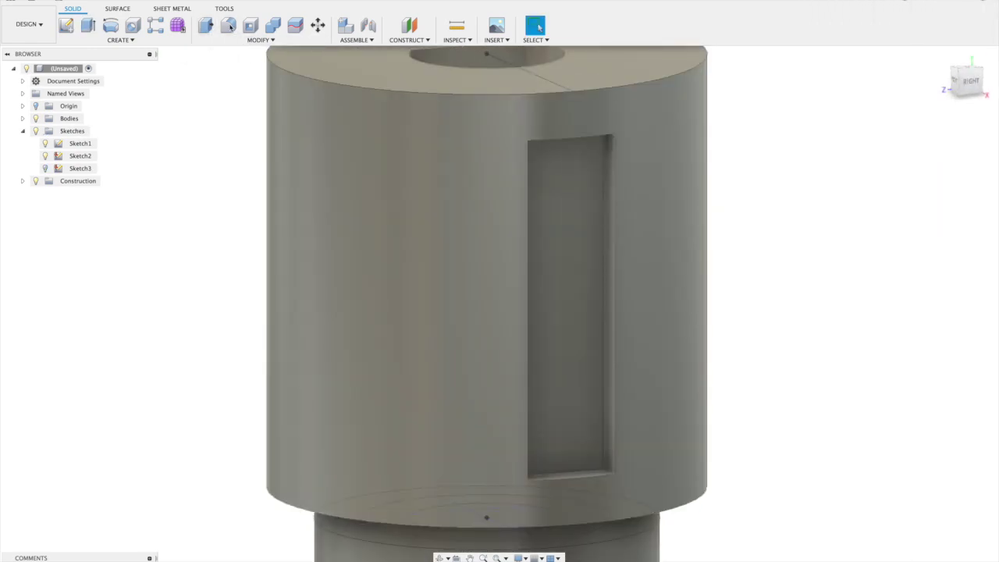
pyautogui.click(227, 25)
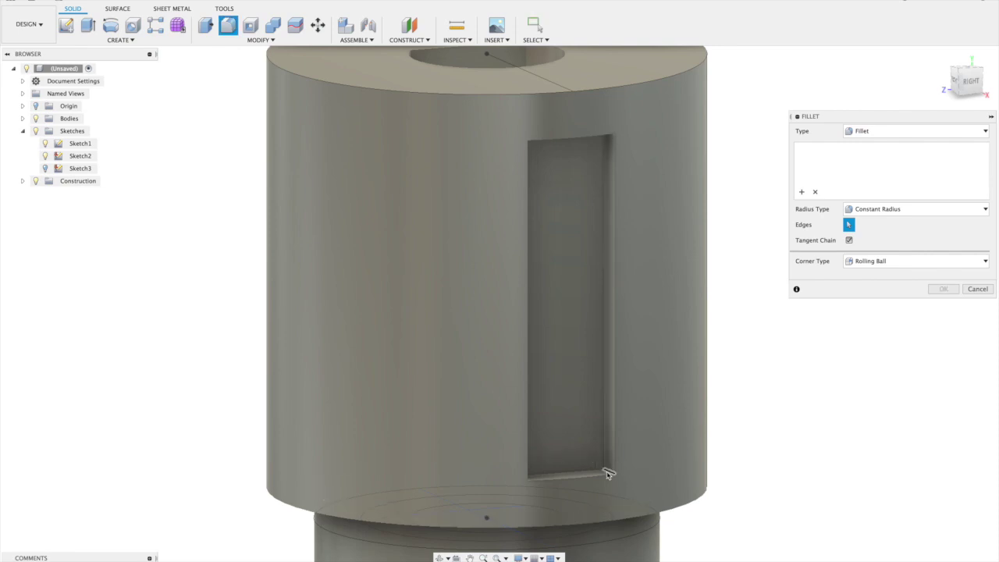
pyautogui.click(607, 473)
pyautogui.keyDown('shift'); pyautogui.moveTo(598, 463); pyautogui.dragTo(455, 500, button='middle'); pyautogui.keyUp('shift')
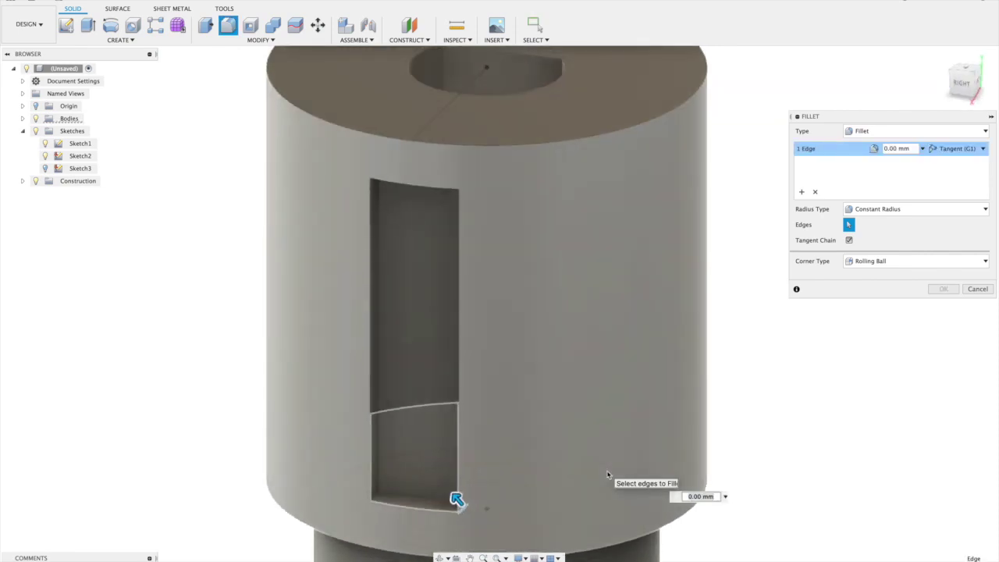
pyautogui.click(376, 497)
pyautogui.keyDown('shift'); pyautogui.moveTo(376, 497); pyautogui.dragTo(376, 499, button='middle'); pyautogui.keyUp('shift')
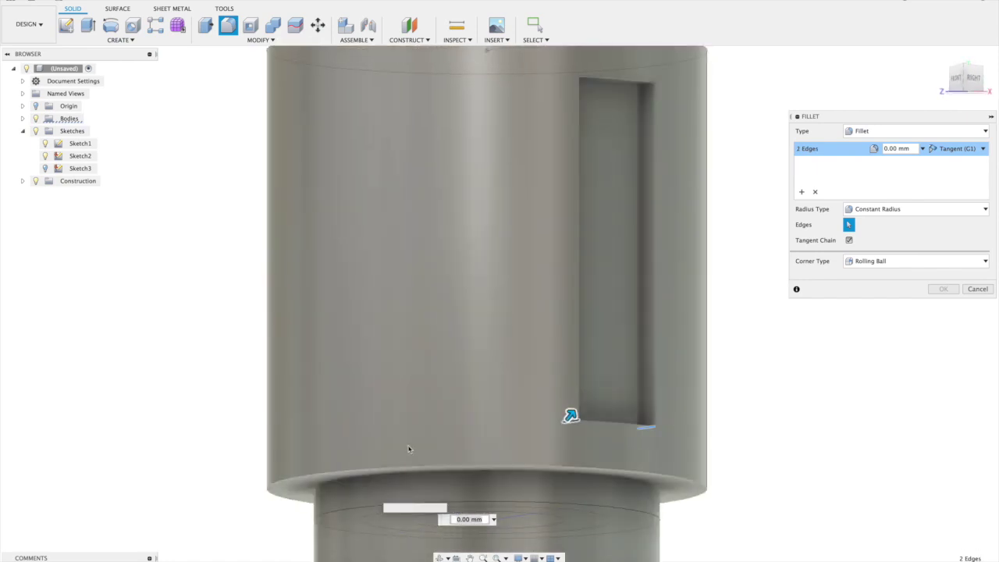
pyautogui.keyDown('shift'); pyautogui.scroll(-5, 530, 178); pyautogui.keyUp('shift')
pyautogui.scroll(5, 531, 180)
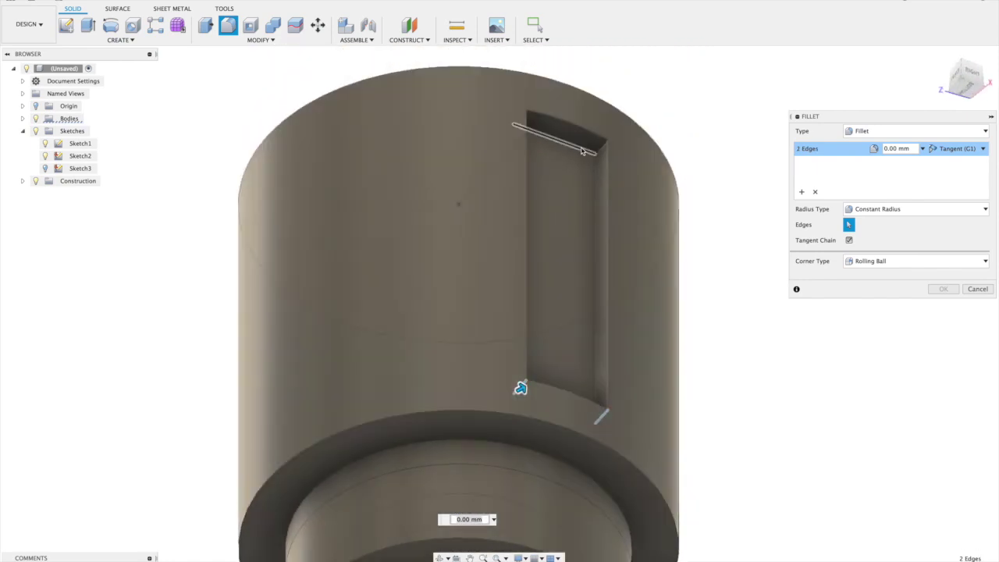
pyautogui.click(598, 153)
pyautogui.keyDown('shift'); pyautogui.moveTo(598, 153); pyautogui.dragTo(538, 143, button='middle'); pyautogui.keyUp('shift')
pyautogui.click(526, 186)
pyautogui.moveTo(542, 149); pyautogui.dragTo(552, 160)
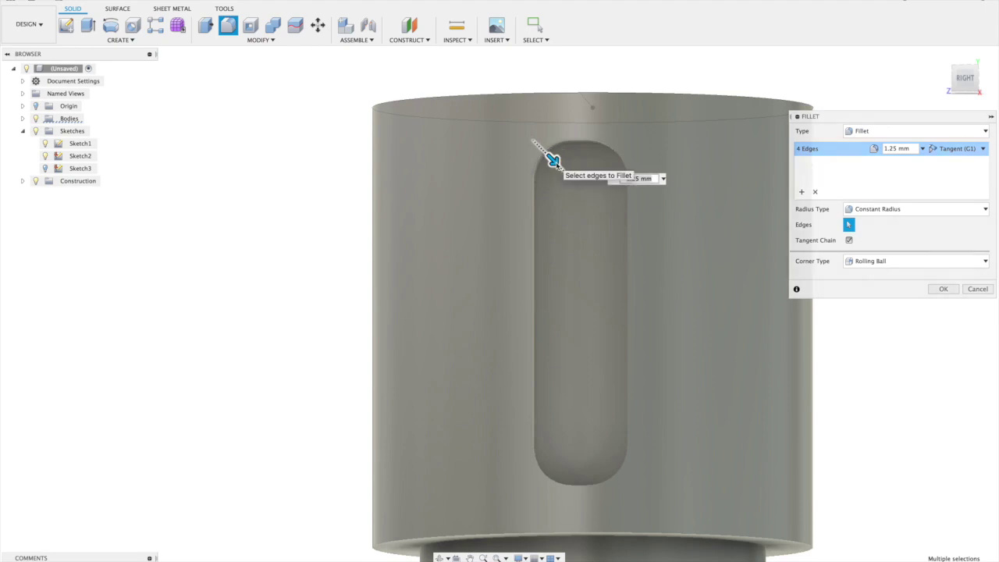
pyautogui.press('Return')
# Fillet the outer rim of the side pocket with a 1.25 mm radius, after trying 1 mm.
pyautogui.keyDown('shift'); pyautogui.scroll(-5, 556, 166); pyautogui.keyUp('shift')
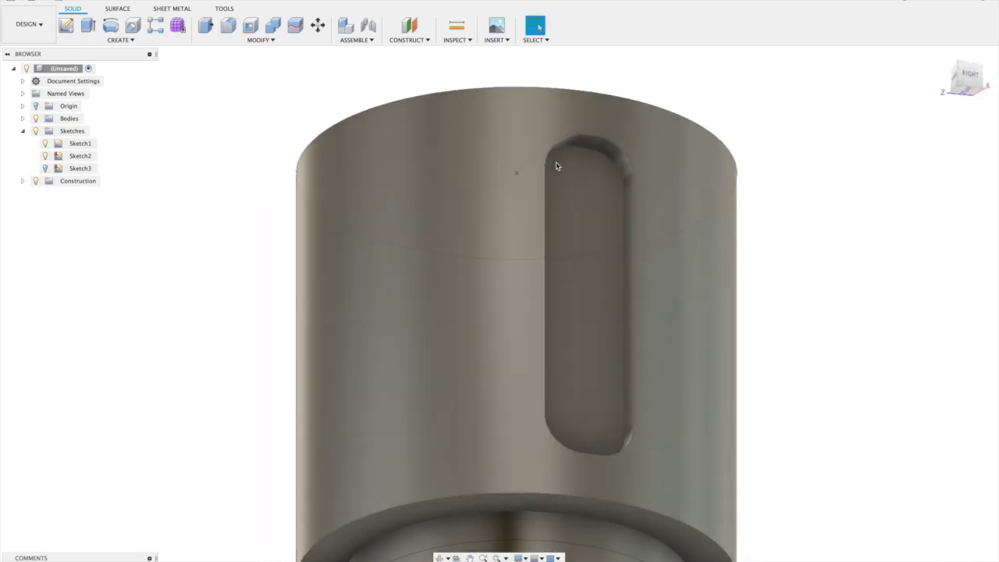
pyautogui.keyDown('shift'); pyautogui.scroll(4, 556, 165); pyautogui.keyUp('shift')
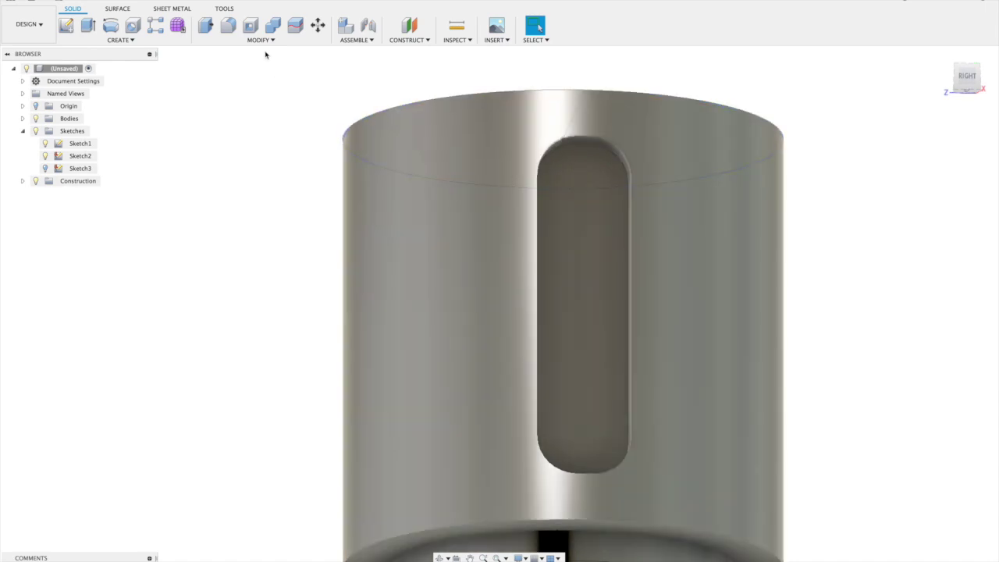
pyautogui.click(227, 25)
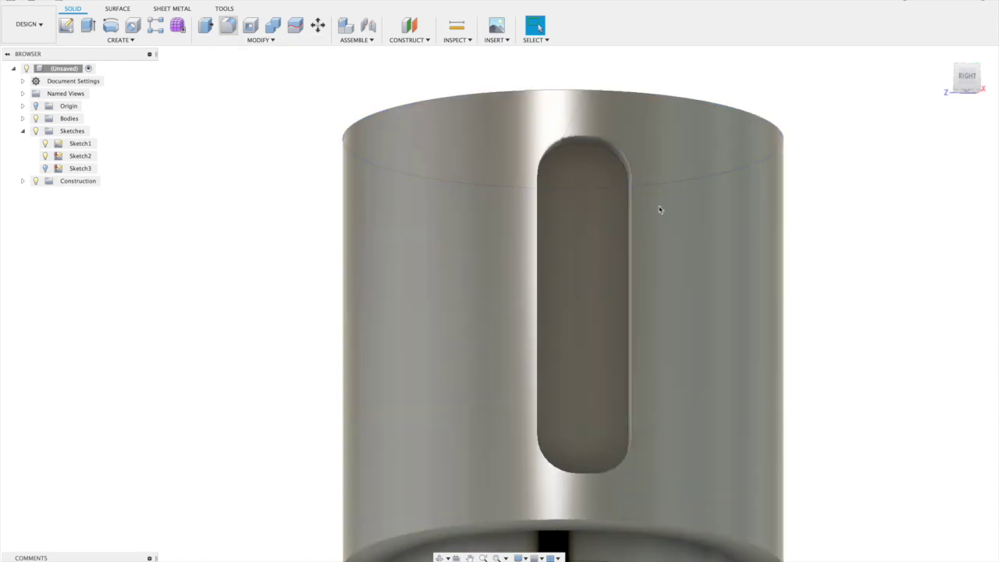
pyautogui.click(624, 157)
pyautogui.write('1')
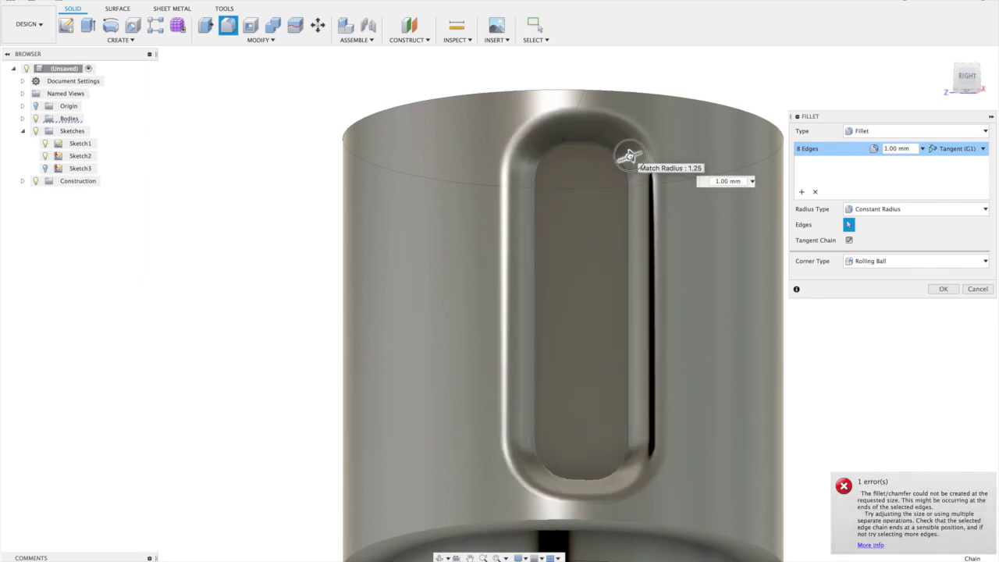
pyautogui.click(629, 156)
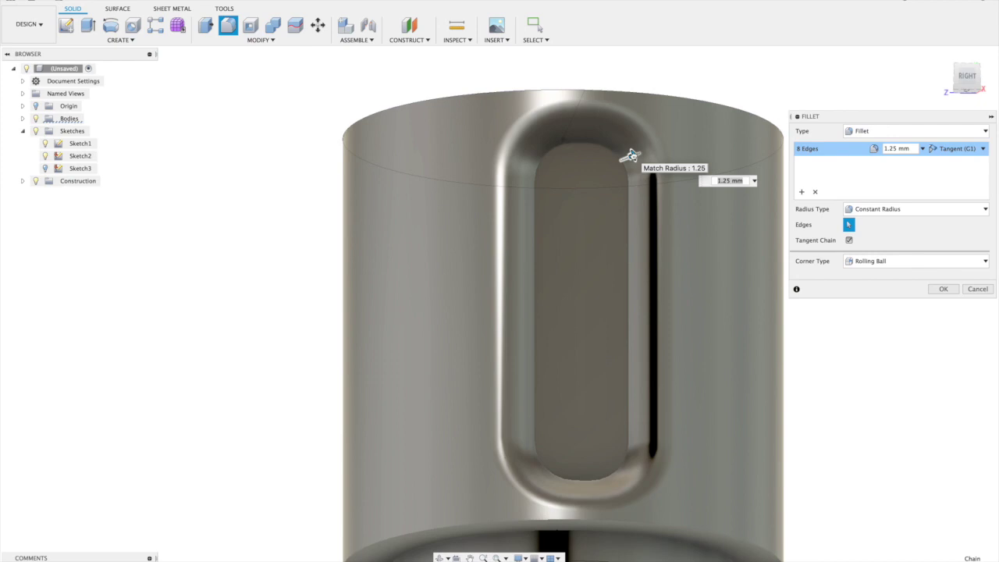
pyautogui.press('Return')
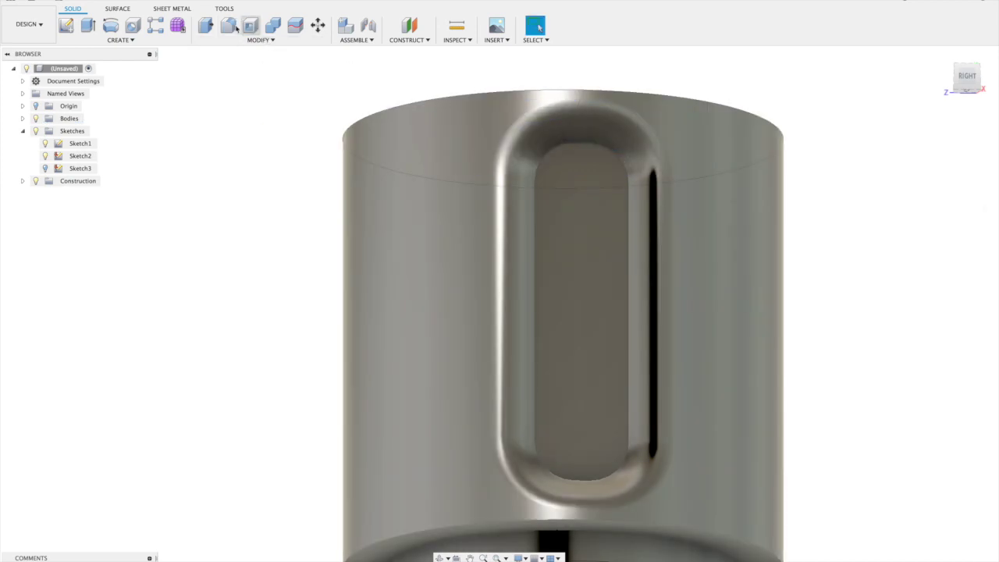
# Fillet the edge loop around the side pocket's floor with a 2 mm radius.
pyautogui.click(232, 27)
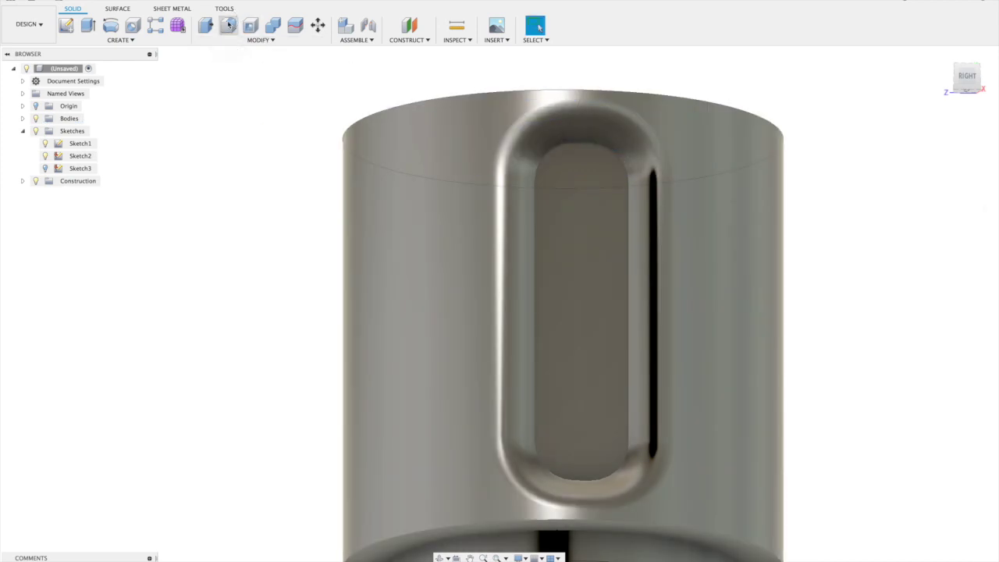
pyautogui.click(593, 149)
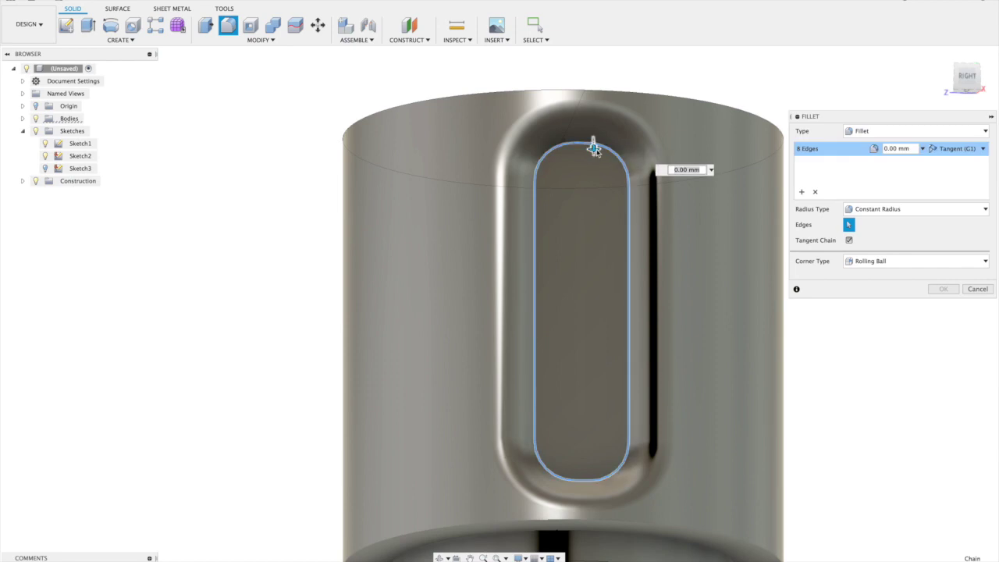
pyautogui.moveTo(592, 149)
pyautogui.mouseDown()
pyautogui.moveTo(591, 163)
pyautogui.moveTo(594, 155)
pyautogui.mouseUp()
pyautogui.keyDown('shift'); pyautogui.hscroll(-5, 595, 159); pyautogui.keyUp('shift')
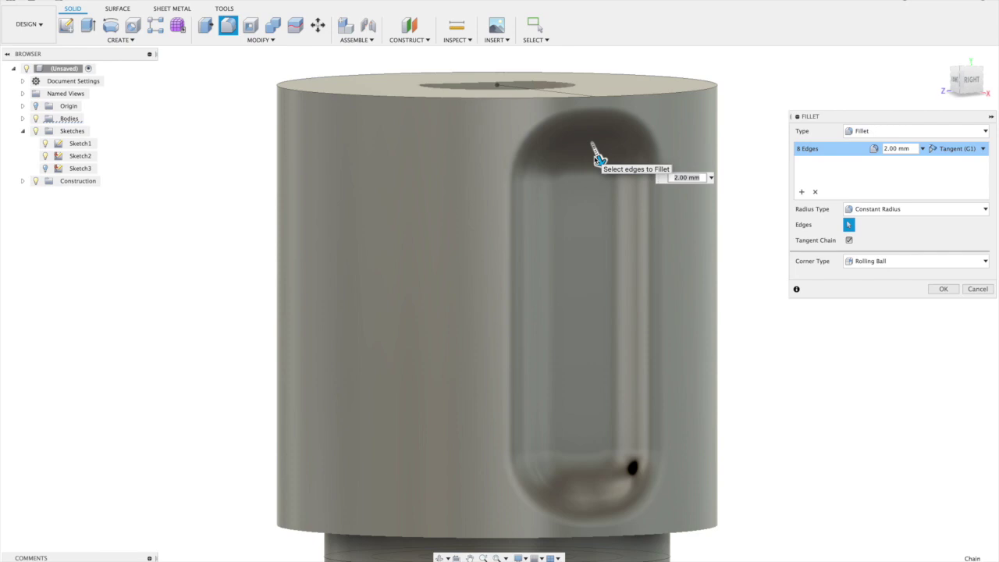
pyautogui.press('Return')
# Start a circular pattern of faces and select the six faces forming the pocket's upper rounded end.
pyautogui.keyDown('shift'); pyautogui.moveTo(657, 334); pyautogui.dragTo(657, 336, button='middle'); pyautogui.keyUp('shift')
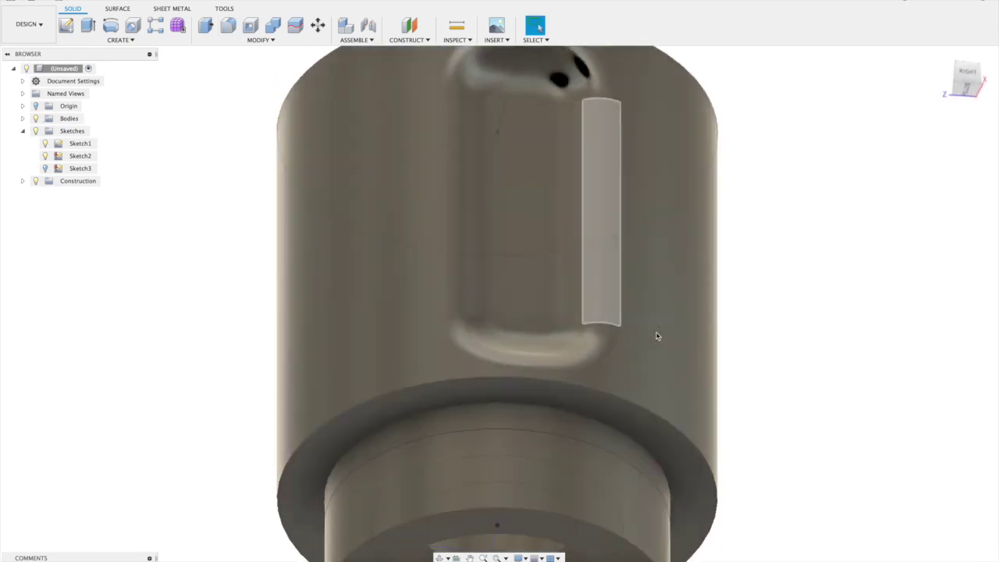
pyautogui.scroll(-5, 657, 335)
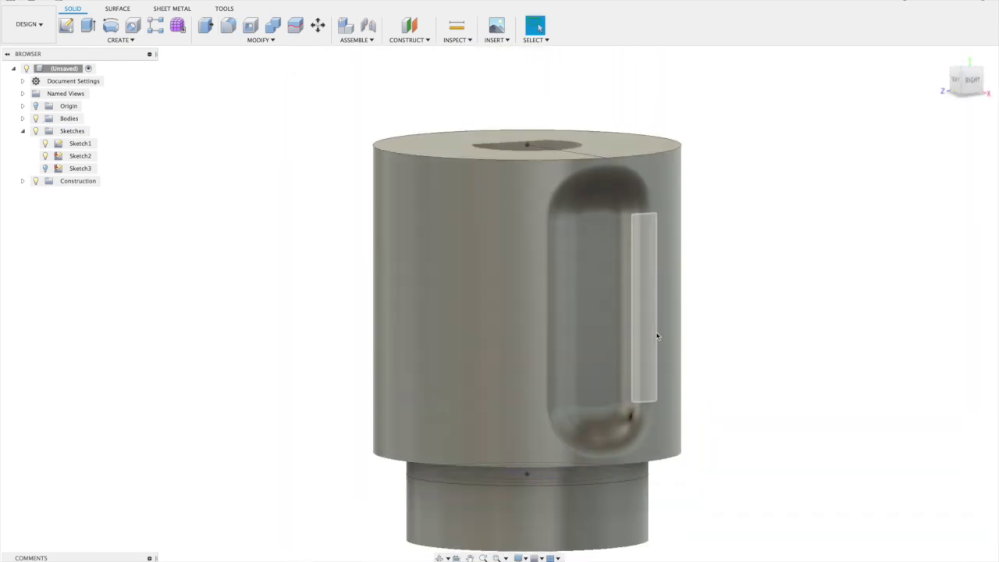
pyautogui.keyDown('shift'); pyautogui.hscroll(-2, 657, 335); pyautogui.keyUp('shift')
pyautogui.keyDown('shift'); pyautogui.scroll(4, 657, 335); pyautogui.keyUp('shift')
pyautogui.keyDown('shift'); pyautogui.scroll(-5, 657, 335); pyautogui.keyUp('shift')
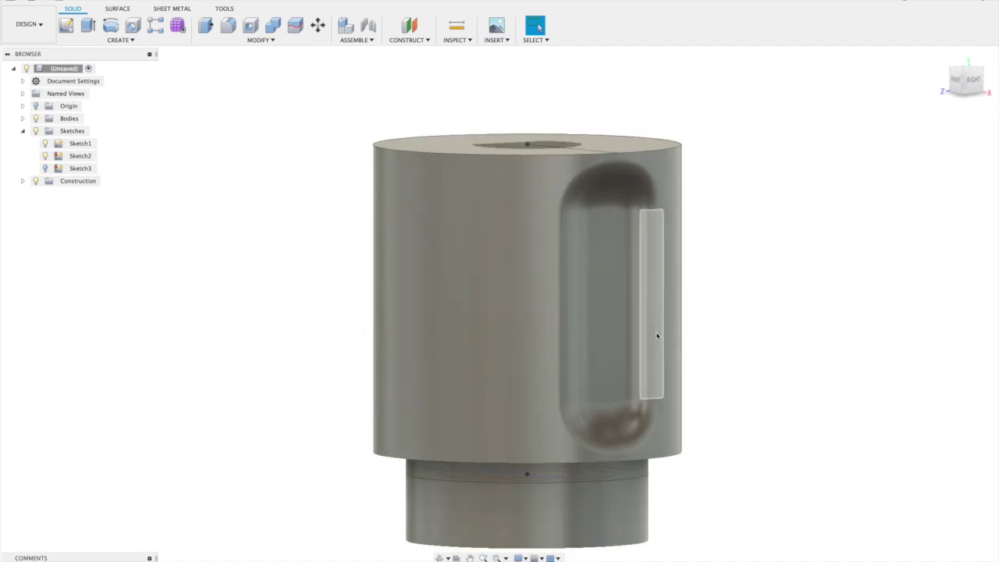
pyautogui.click(123, 40)
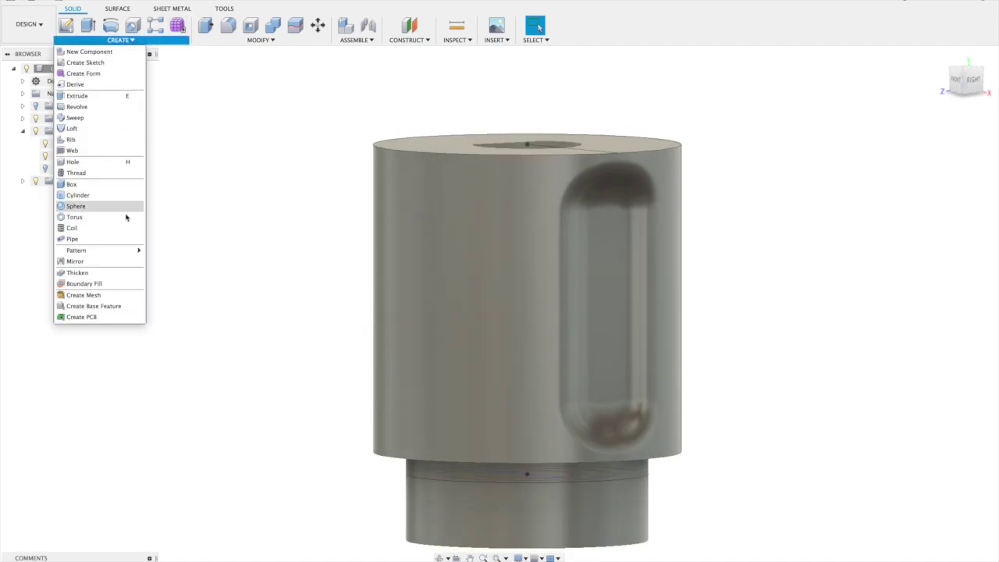
pyautogui.moveTo(121, 251)
pyautogui.click(169, 265)
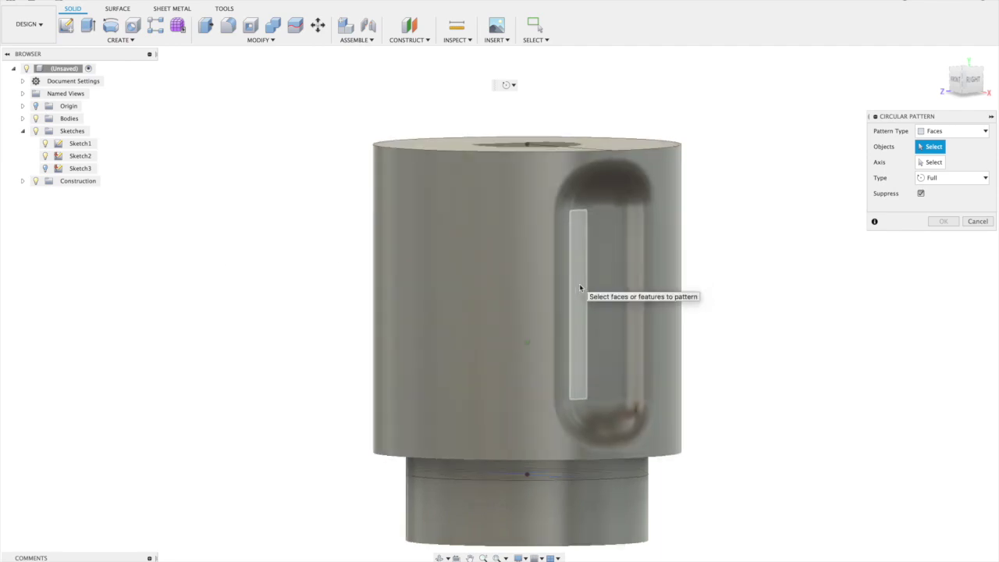
pyautogui.click(579, 176)
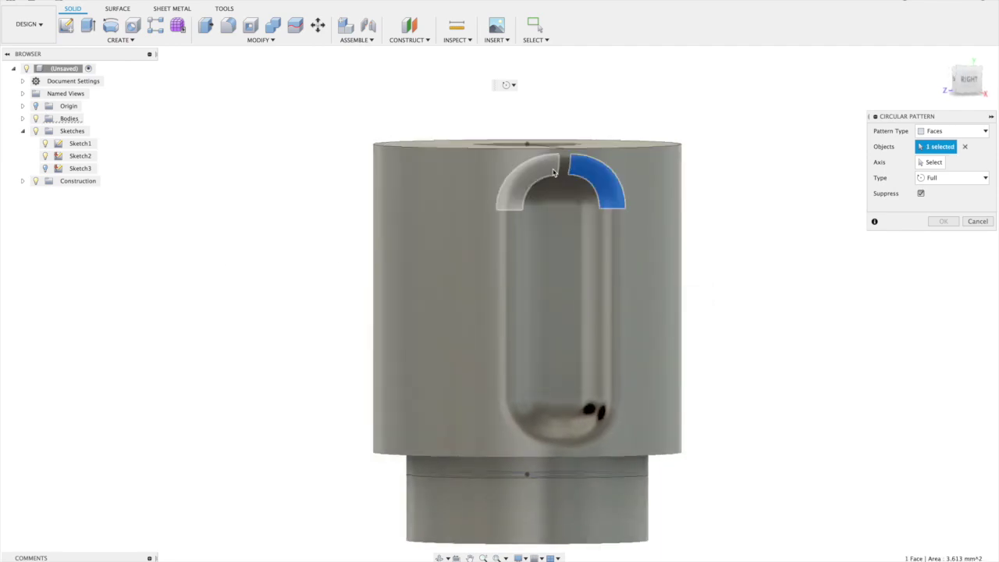
pyautogui.click(554, 173)
pyautogui.click(563, 169)
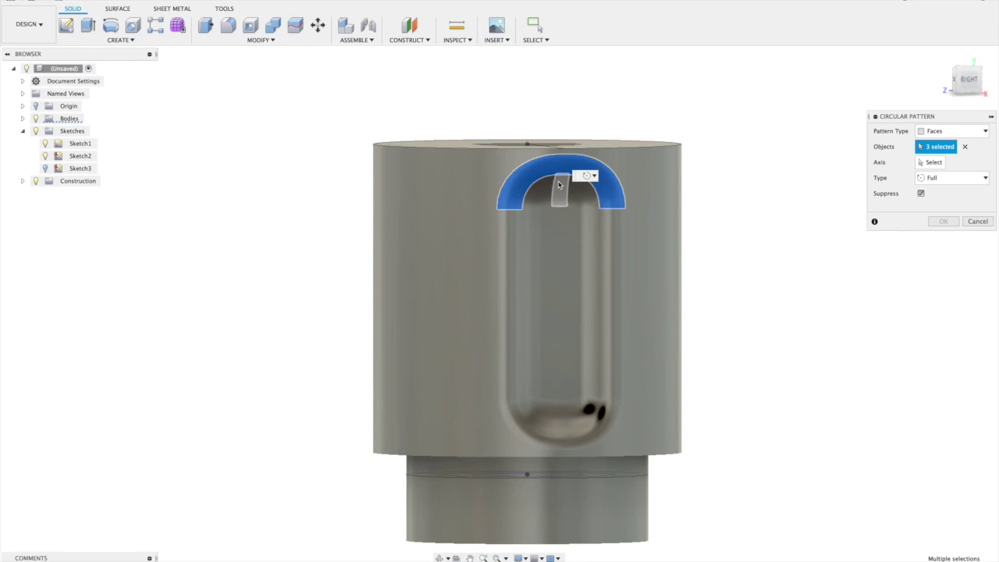
pyautogui.click(560, 187)
pyautogui.click(582, 194)
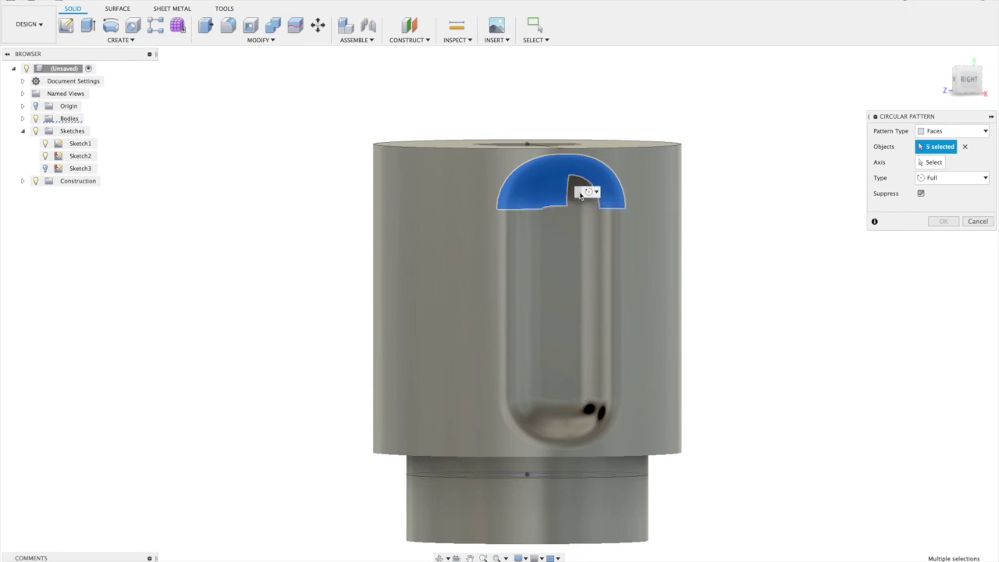
pyautogui.click(582, 195)
# Add the pocket's five long vertical faces, including its floor, to the circular pattern selection.
pyautogui.click(603, 222)
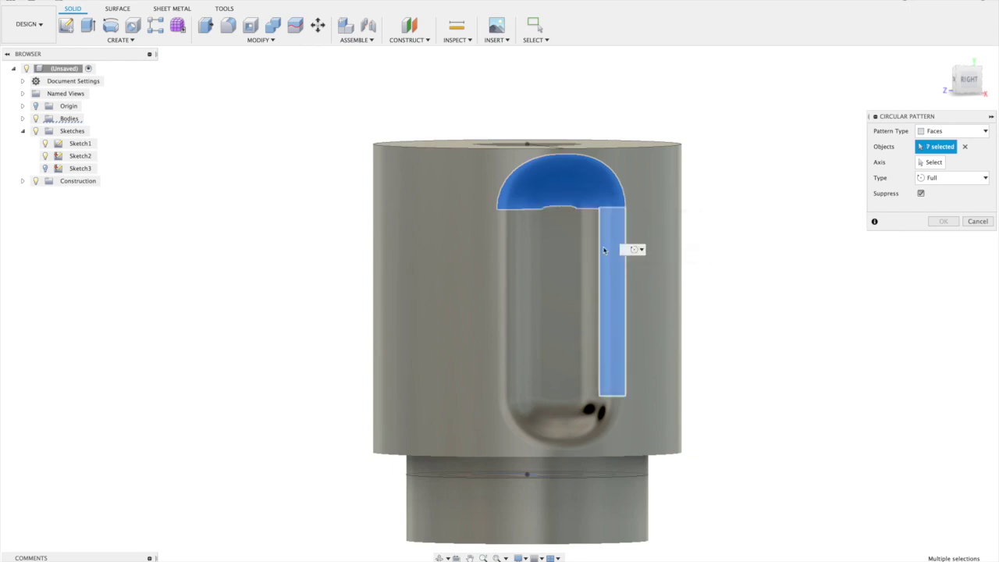
pyautogui.click(587, 251)
pyautogui.click(557, 255)
pyautogui.click(534, 257)
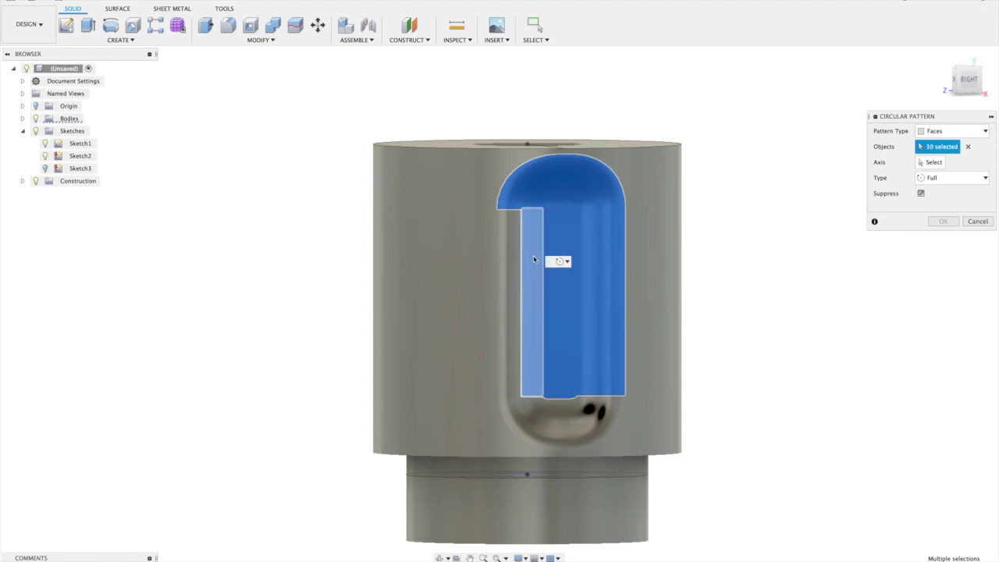
pyautogui.click(510, 261)
# Add the six faces of the pocket's lower rounded end to the circular pattern selection.
pyautogui.click(524, 413)
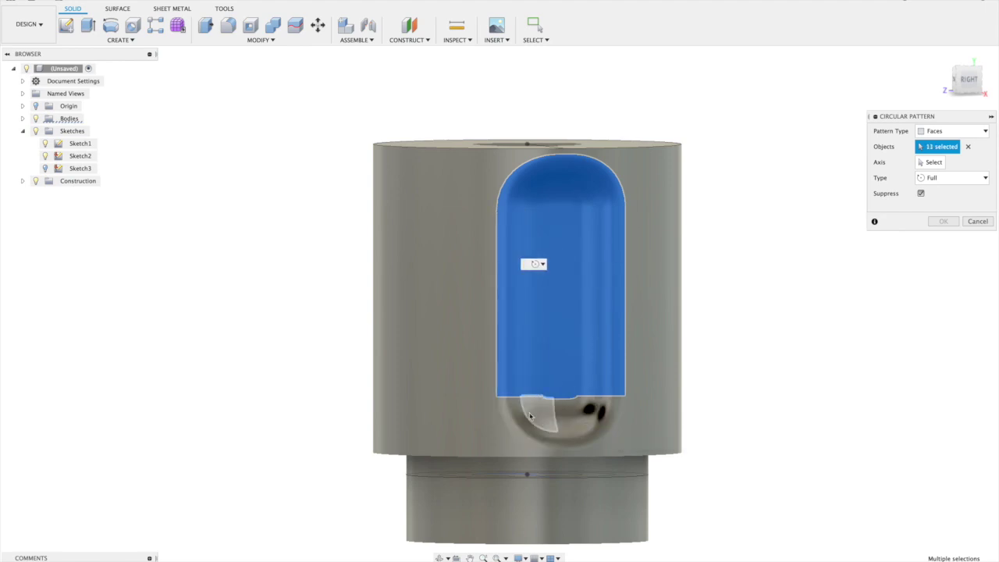
pyautogui.click(530, 416)
pyautogui.click(577, 415)
pyautogui.click(613, 413)
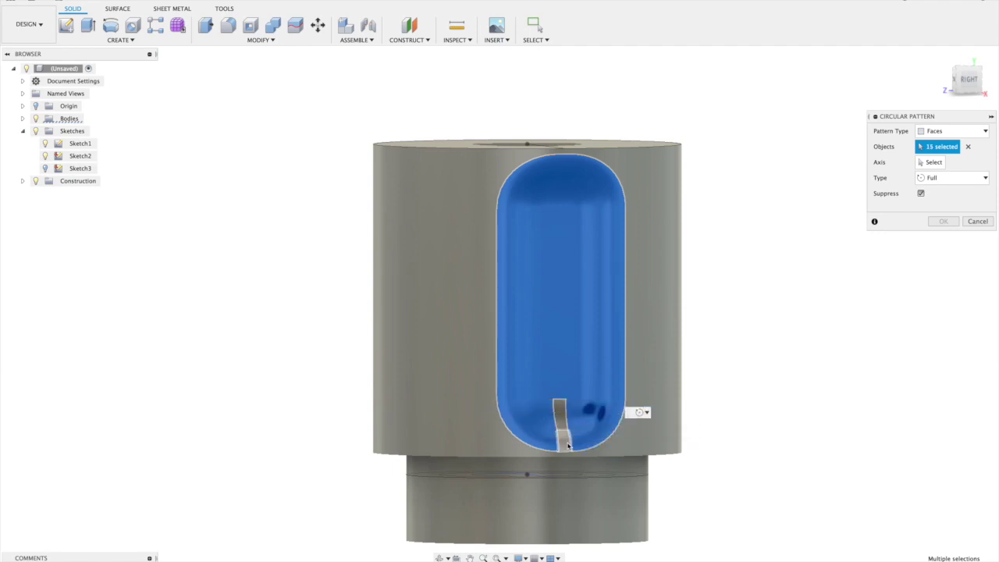
pyautogui.click(564, 437)
pyautogui.click(563, 420)
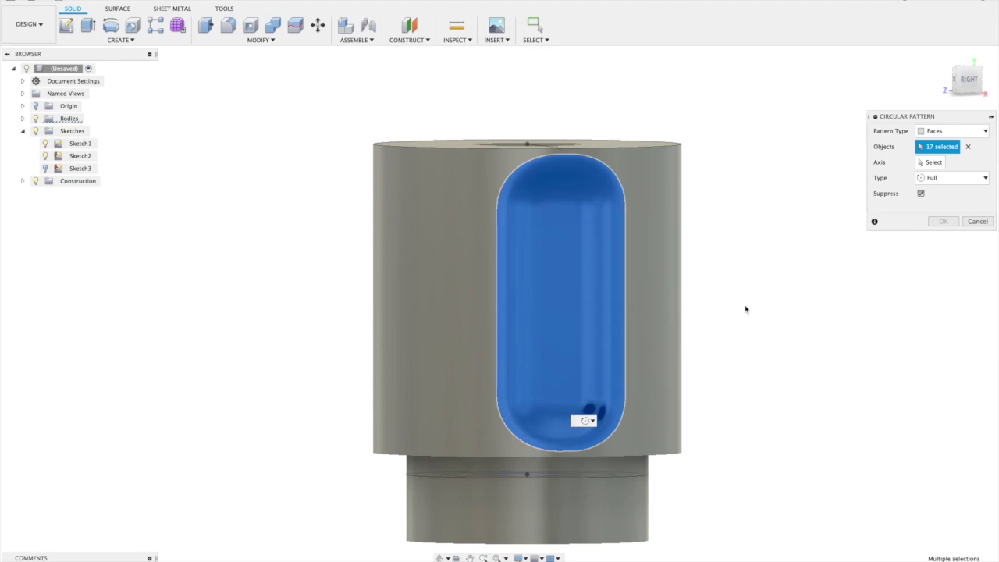
# Use the body's outer circular top edge as the axis of the pocket's circular face pattern.
pyautogui.keyDown('shift'); pyautogui.scroll(3, 781, 286); pyautogui.keyUp('shift')
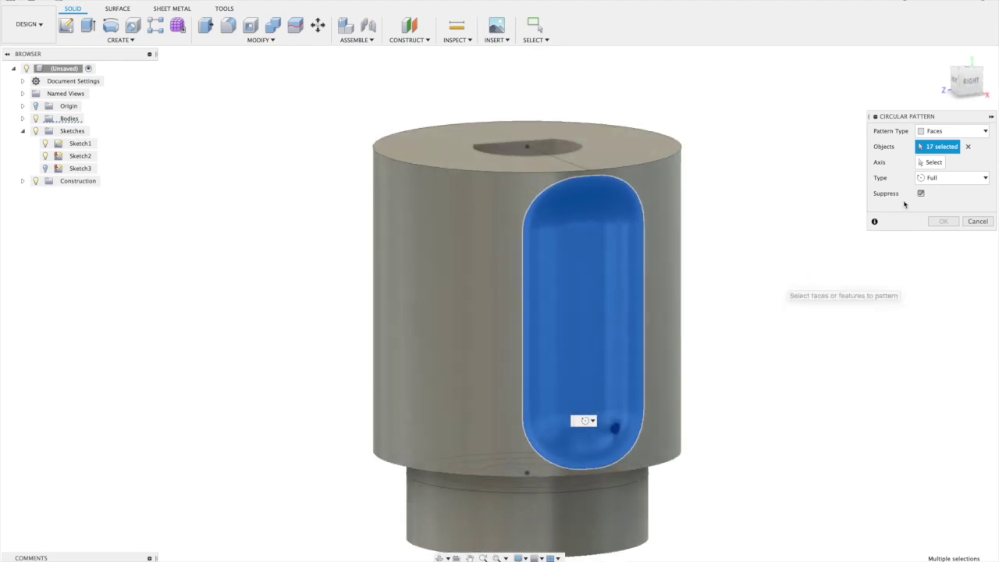
pyautogui.click(938, 163)
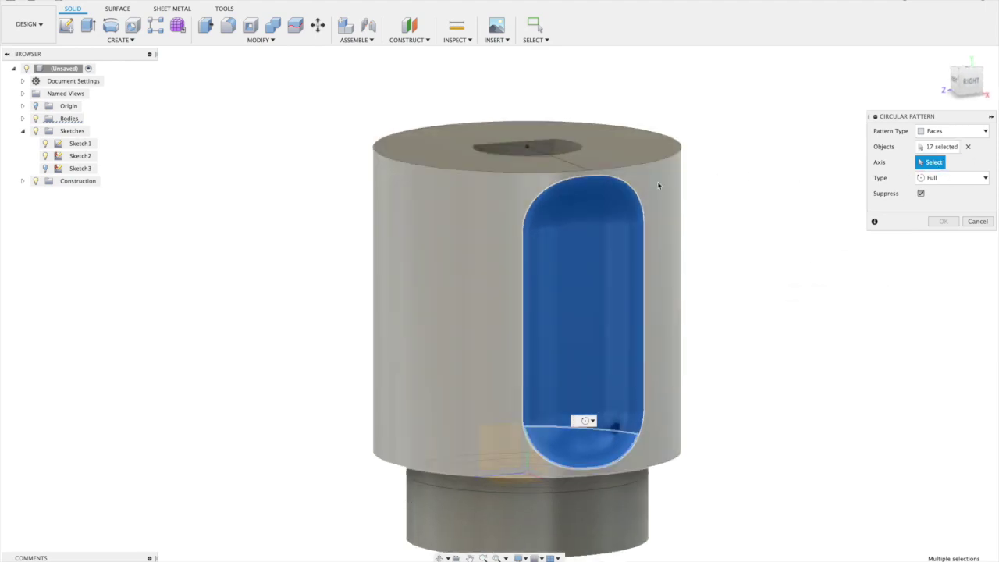
pyautogui.click(654, 163)
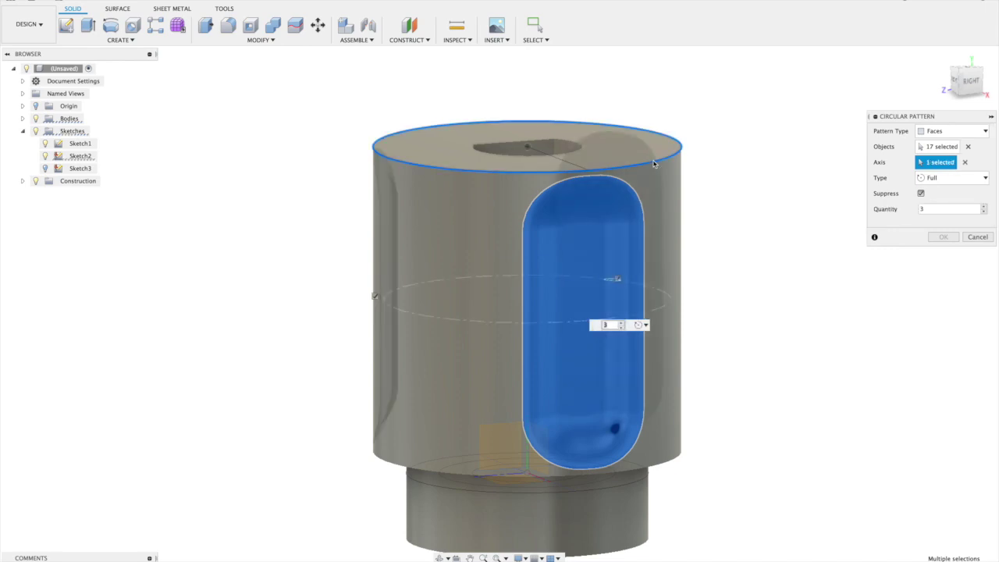
pyautogui.keyDown('shift'); pyautogui.scroll(5, 654, 163); pyautogui.keyUp('shift')
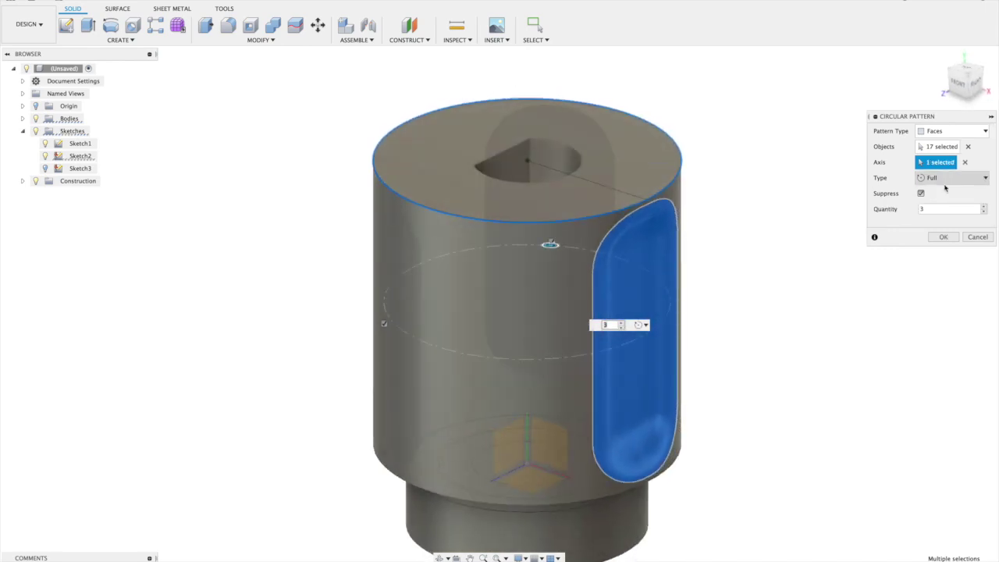
# Set the circular pattern's quantity to 6 and create the pockets around the full circumference.
pyautogui.click(983, 207)
pyautogui.click(984, 207)
pyautogui.click(984, 206)
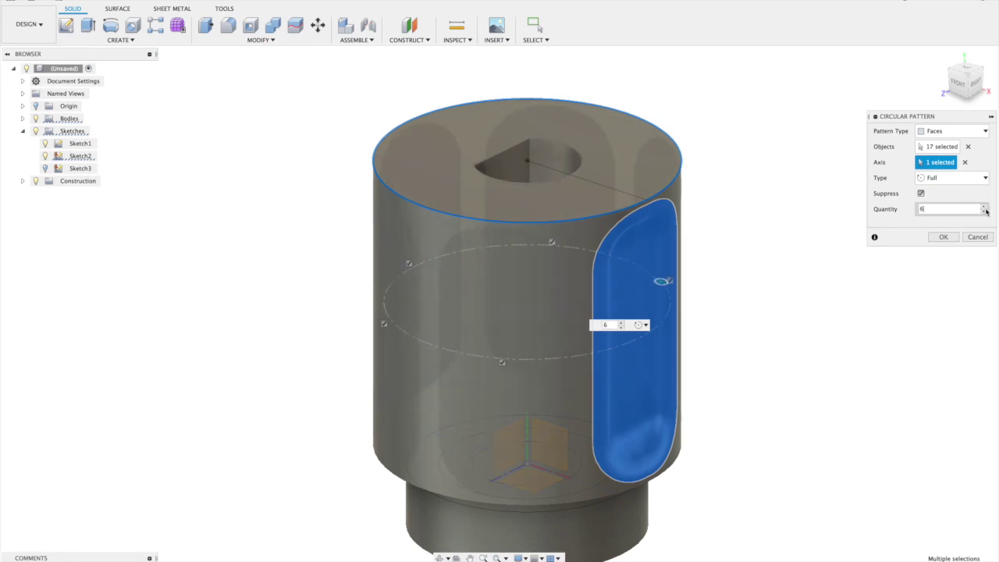
pyautogui.keyDown('shift'); pyautogui.scroll(5, 816, 305); pyautogui.keyUp('shift')
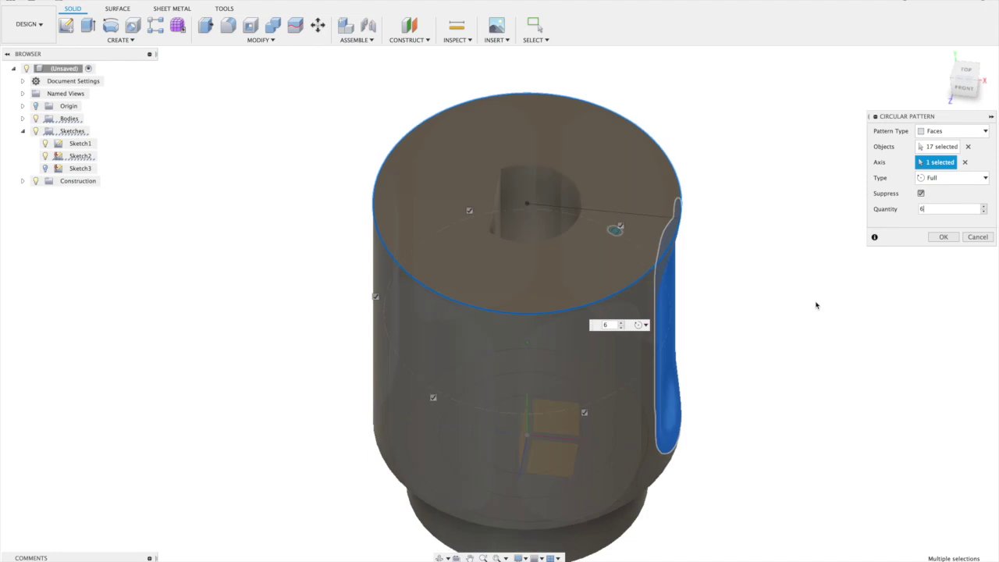
pyautogui.keyDown('shift'); pyautogui.scroll(-10, 816, 304); pyautogui.keyUp('shift')
pyautogui.keyDown('shift'); pyautogui.scroll(5, 816, 304); pyautogui.keyUp('shift')
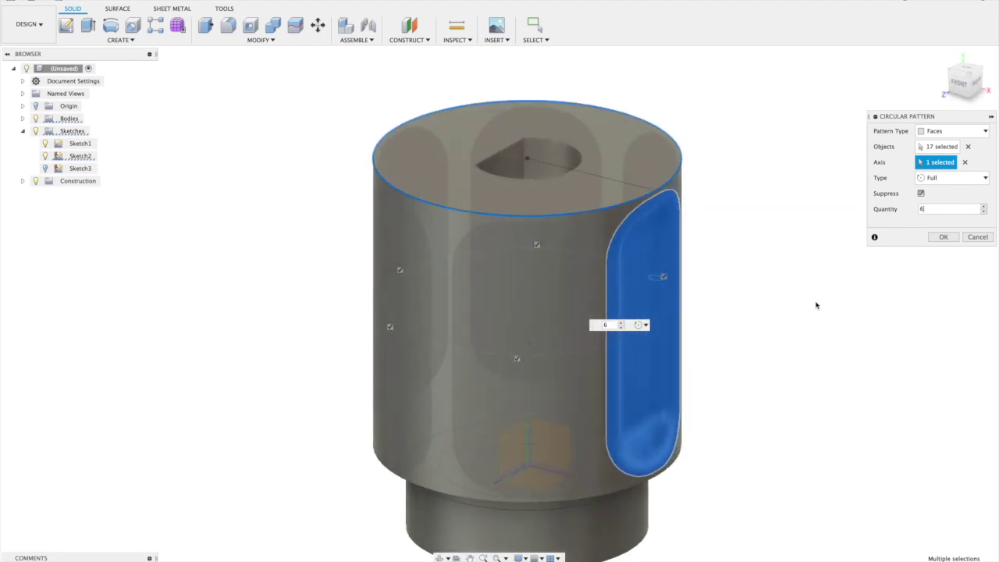
pyautogui.click(943, 237)
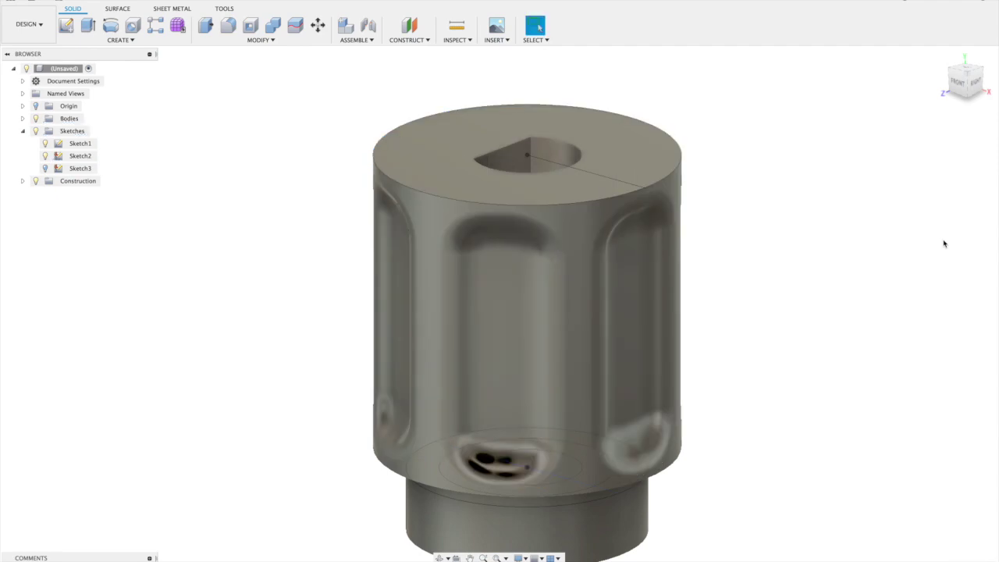
# Fillet the lower outer edge of the wide pocketed section with a 0.5 mm radius.
pyautogui.keyDown('shift'); pyautogui.scroll(-10, 943, 243); pyautogui.keyUp('shift')
pyautogui.keyDown('shift'); pyautogui.scroll(6, 944, 244); pyautogui.keyUp('shift')
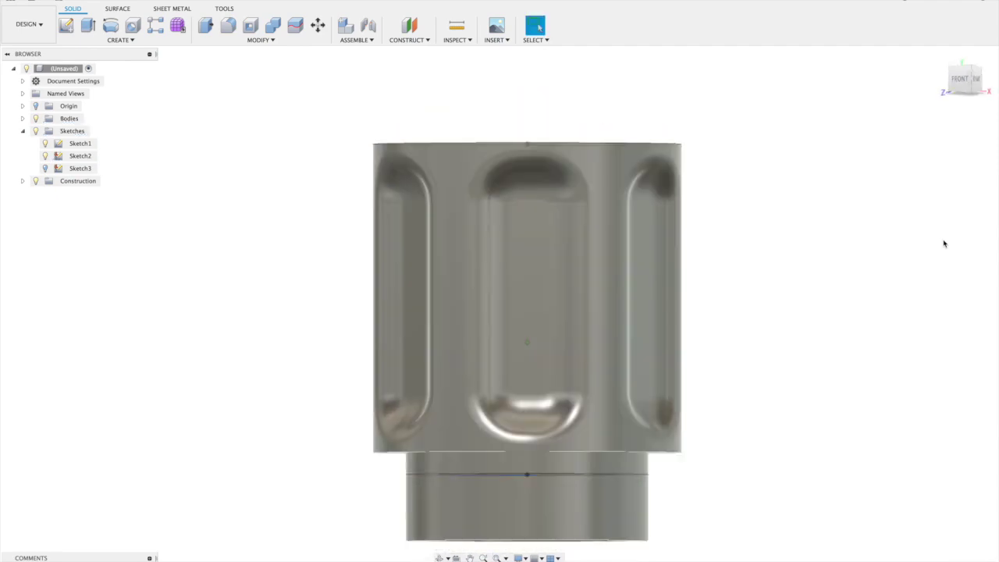
pyautogui.keyDown('shift'); pyautogui.scroll(-4, 943, 243); pyautogui.keyUp('shift')
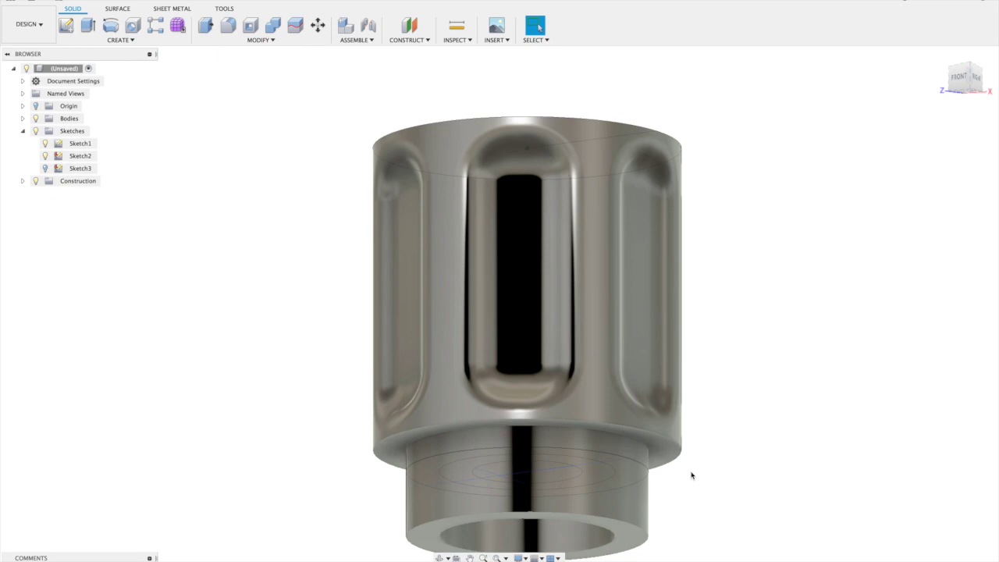
pyautogui.click(663, 438)
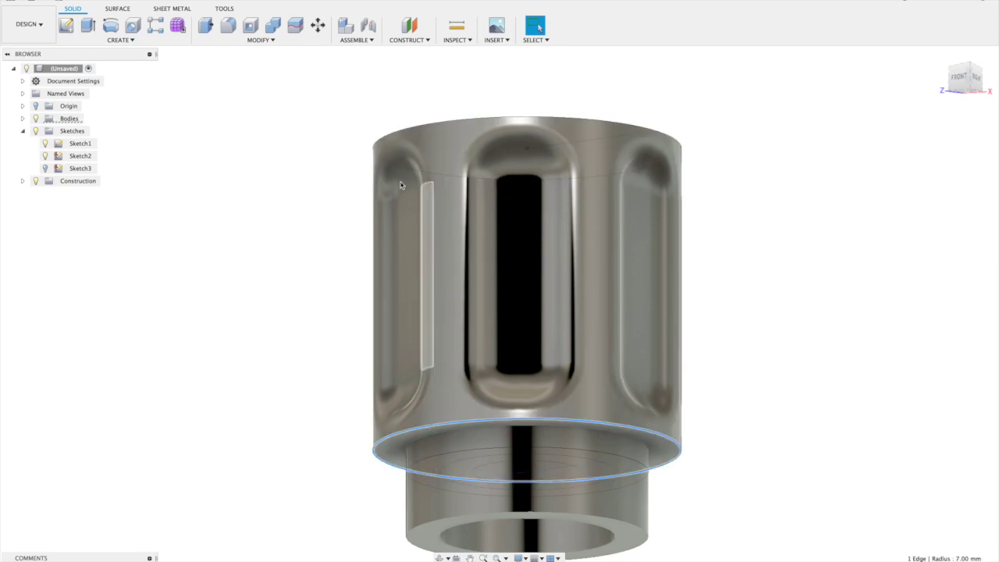
pyautogui.click(228, 26)
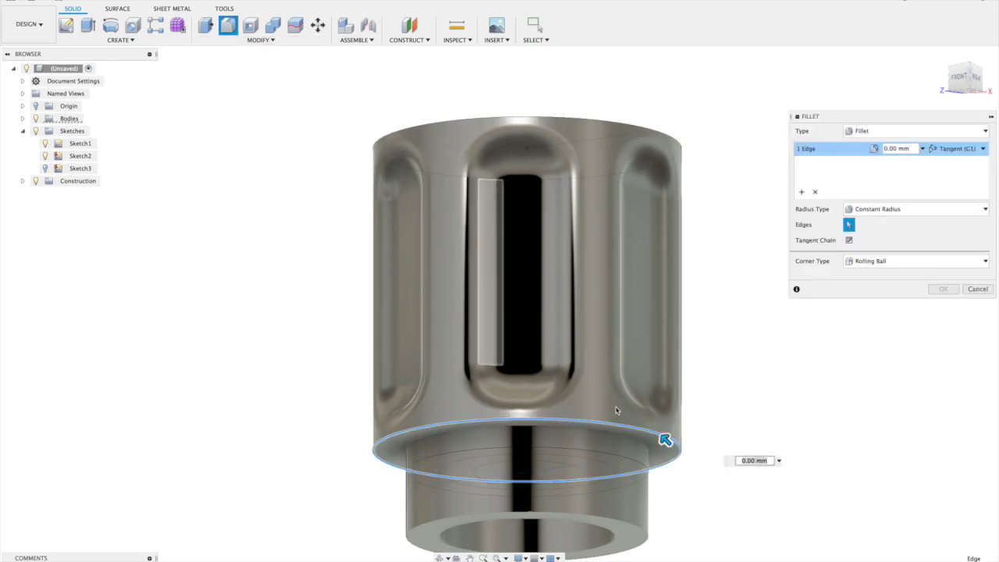
pyautogui.moveTo(664, 439); pyautogui.dragTo(660, 435)
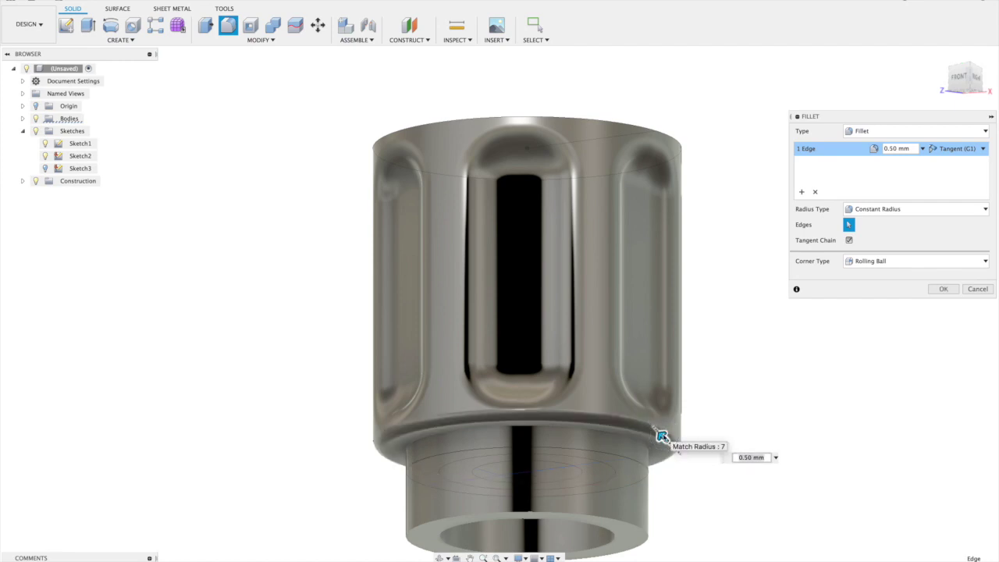
pyautogui.keyDown('shift'); pyautogui.scroll(5, 662, 436); pyautogui.keyUp('shift')
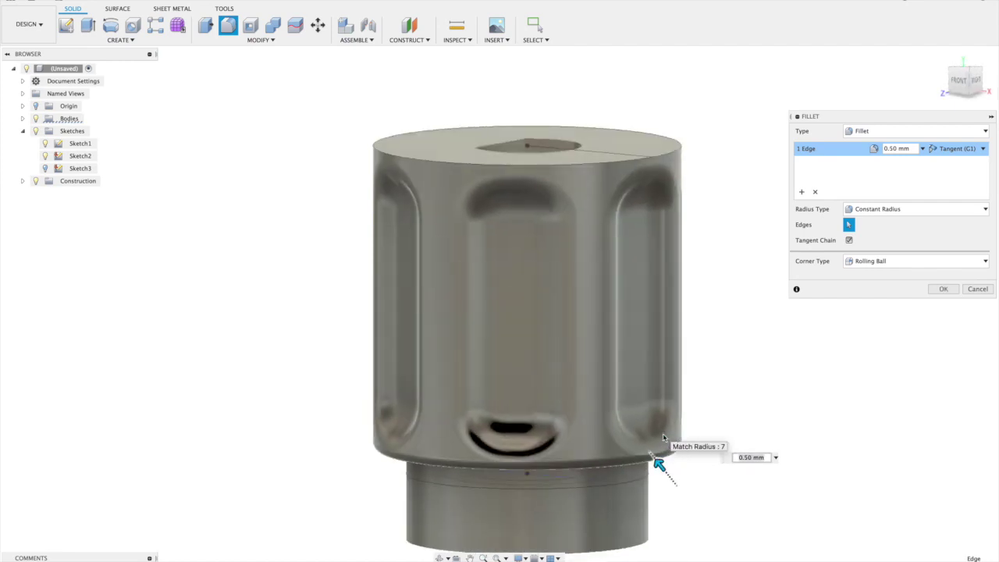
pyautogui.press('Return')
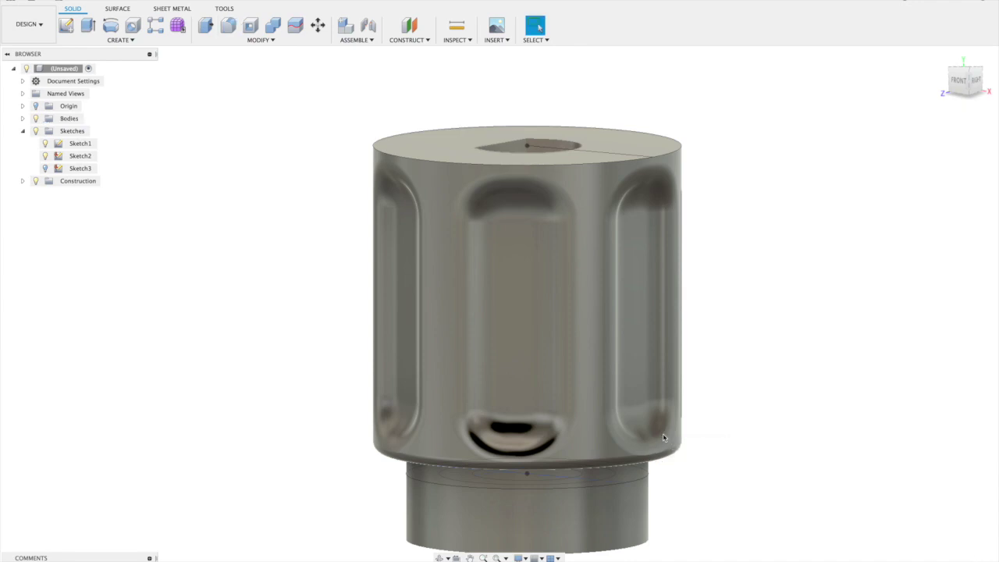
# Extrude the whole top circle, including the D-shaped bore opening and outer ring, upward 4 mm and join it to the body.
pyautogui.scroll(1, 662, 436)
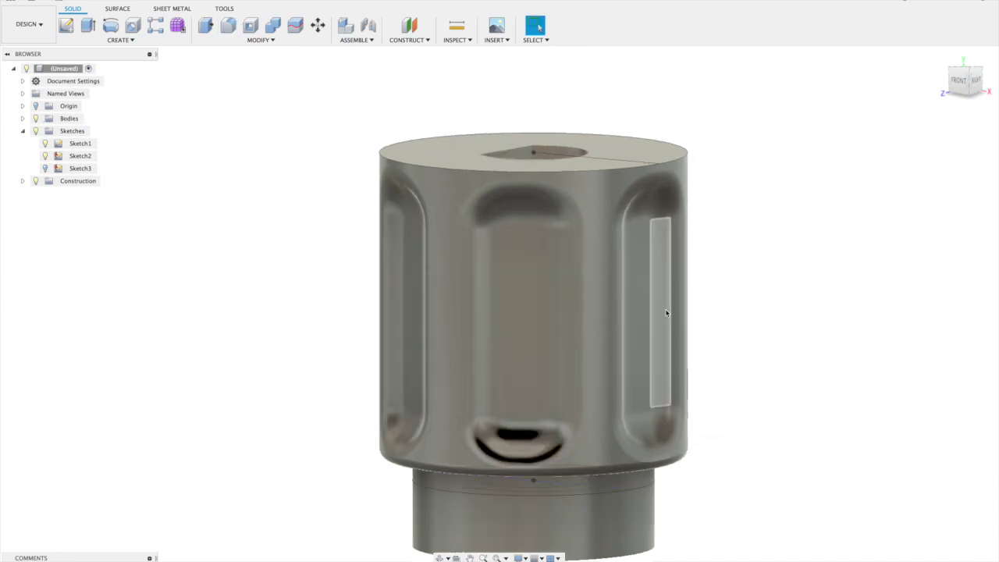
pyautogui.keyDown('shift'); pyautogui.scroll(2, 666, 313); pyautogui.keyUp('shift')
pyautogui.press('e')
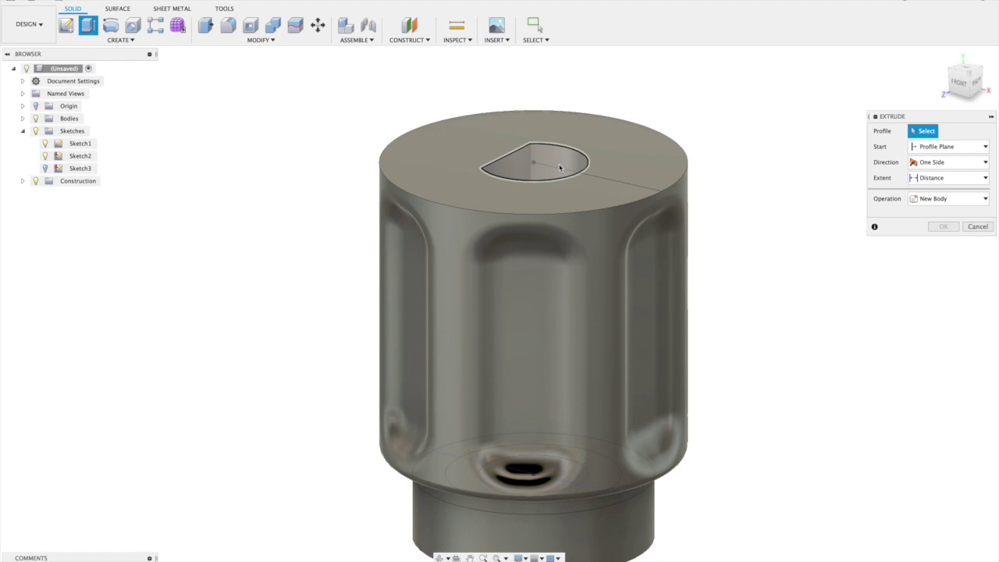
pyautogui.click(558, 166)
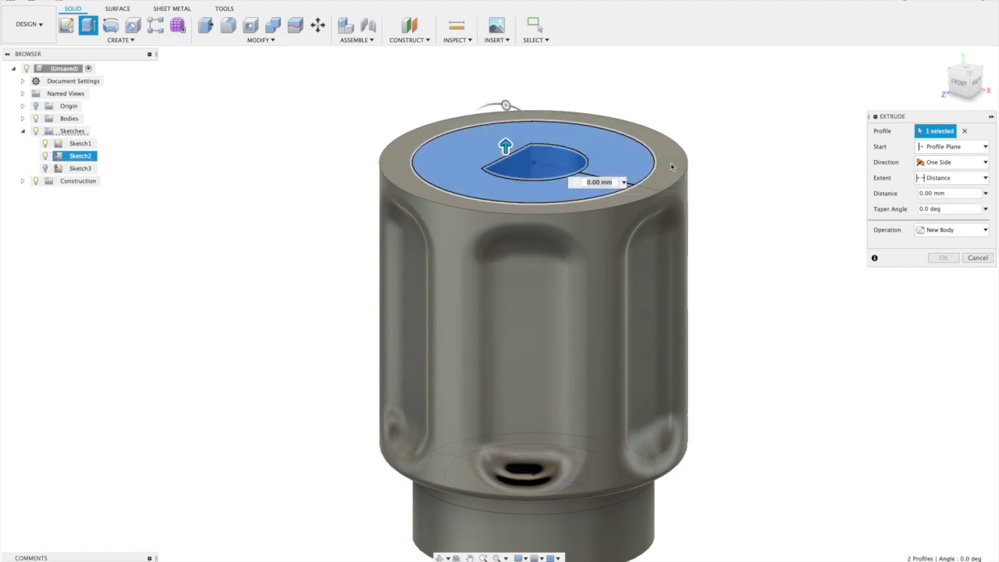
pyautogui.click(671, 167)
pyautogui.click(674, 172)
pyautogui.write('4')
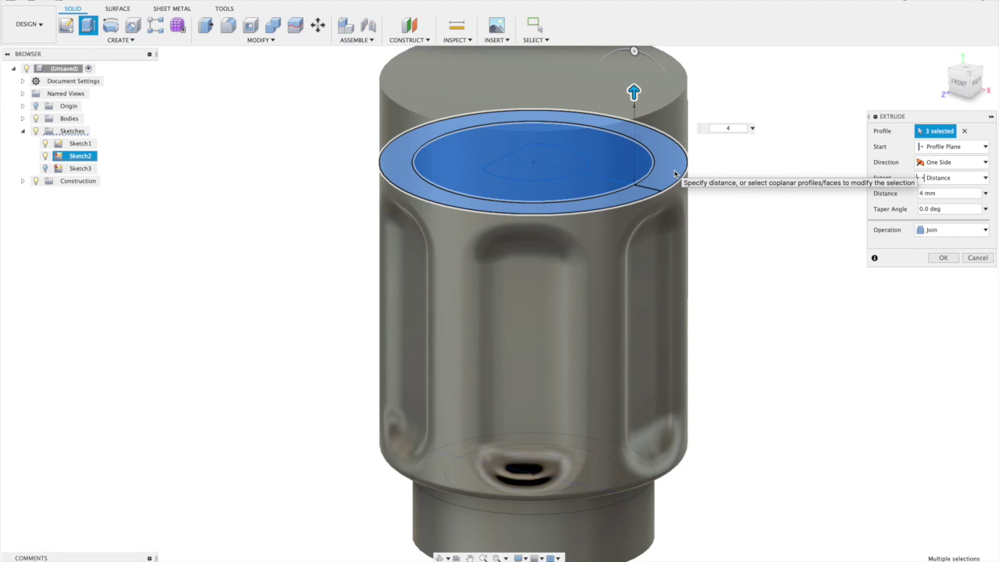
pyautogui.press('Return')
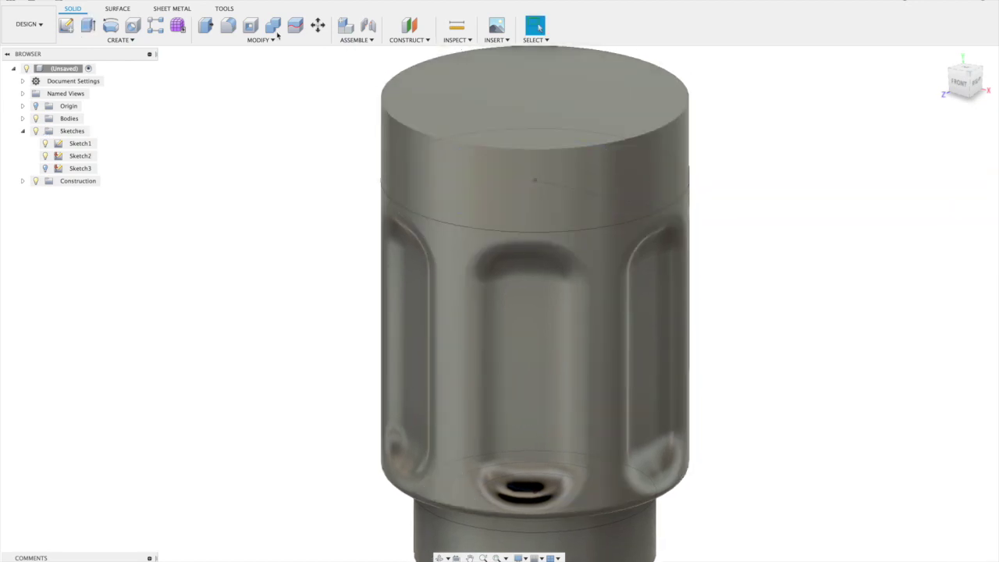
# Round the part's top outer edge into a dome with a 6 mm fillet.
pyautogui.click(228, 25)
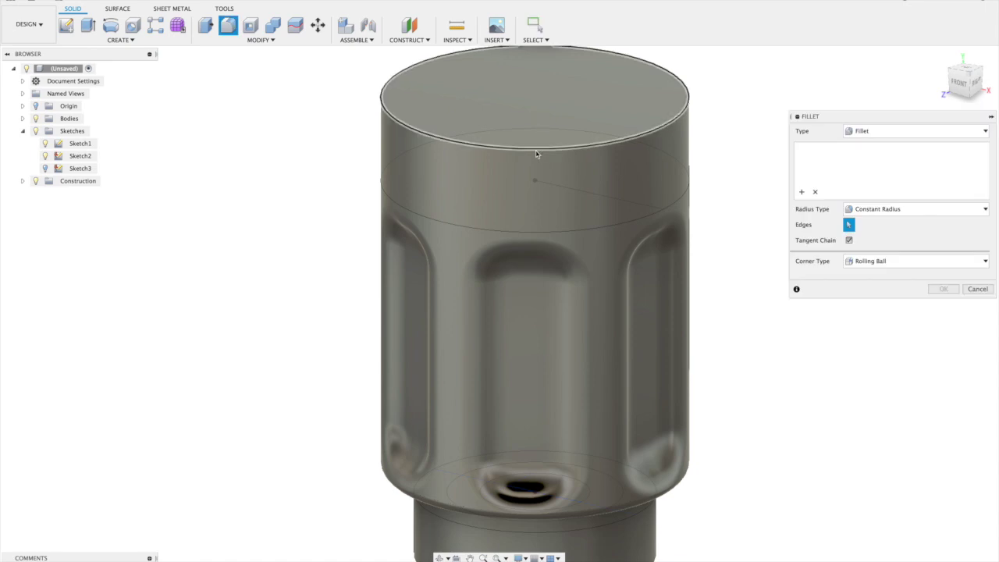
pyautogui.click(535, 148)
pyautogui.moveTo(535, 148); pyautogui.dragTo(534, 169)
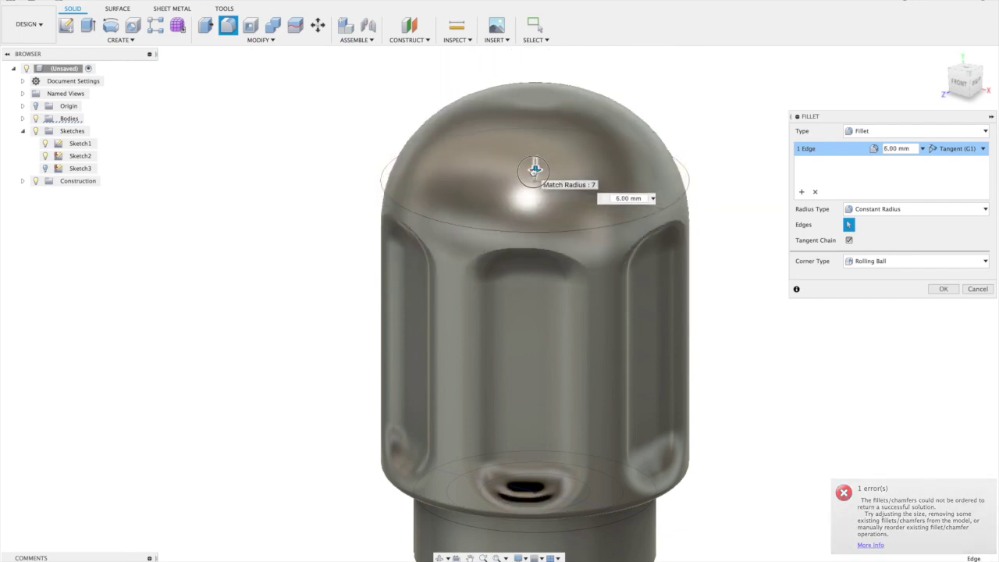
pyautogui.moveTo(608, 266); pyautogui.dragTo(618, 254, button='middle')
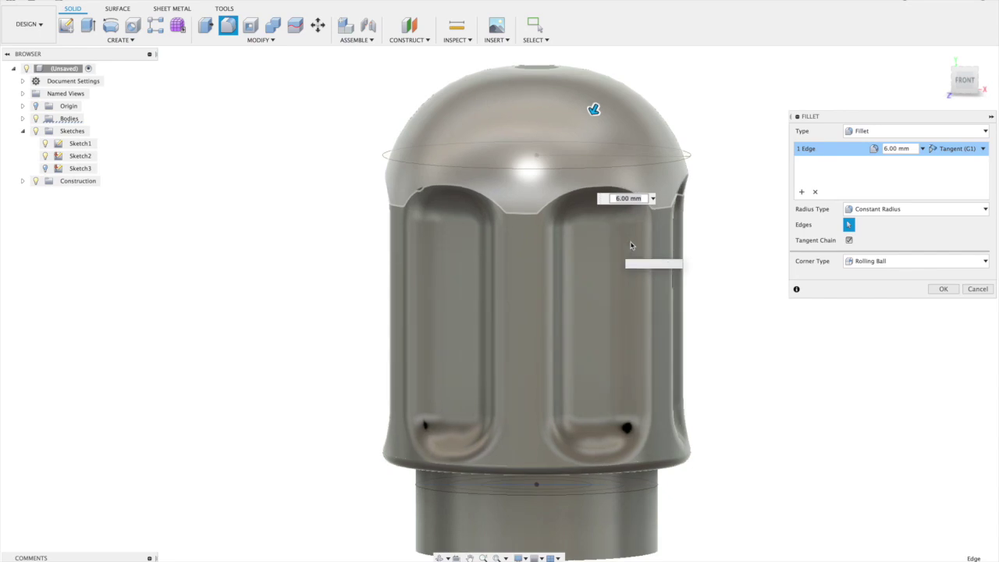
pyautogui.press('Return')
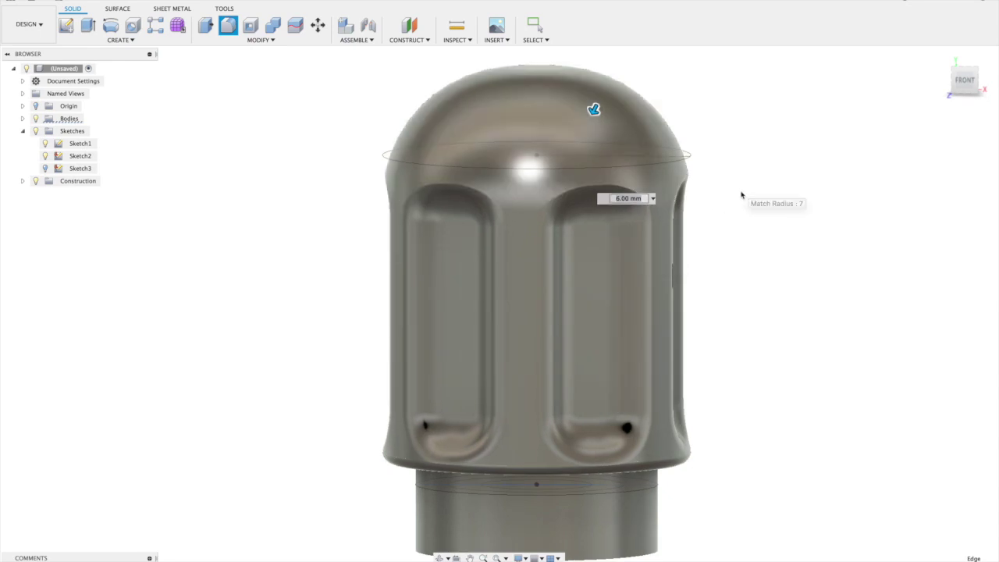
# Offset the small flat face on top of the dome to a distance of 3 mm with Press Pull.
pyautogui.keyDown('shift'); pyautogui.moveTo(734, 171); pyautogui.dragTo(773, 147, button='middle'); pyautogui.keyUp('shift')
pyautogui.press('q')
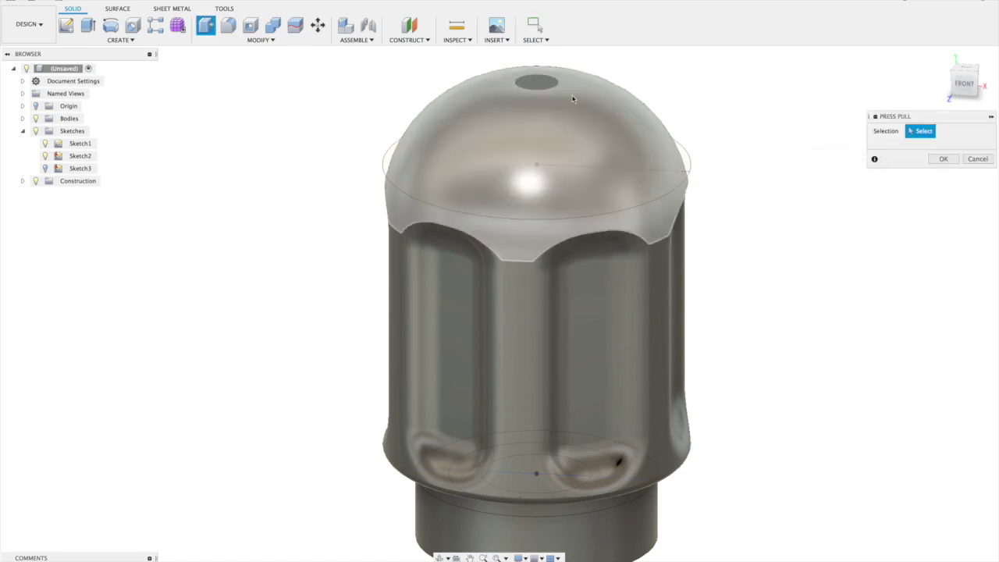
pyautogui.click(538, 81)
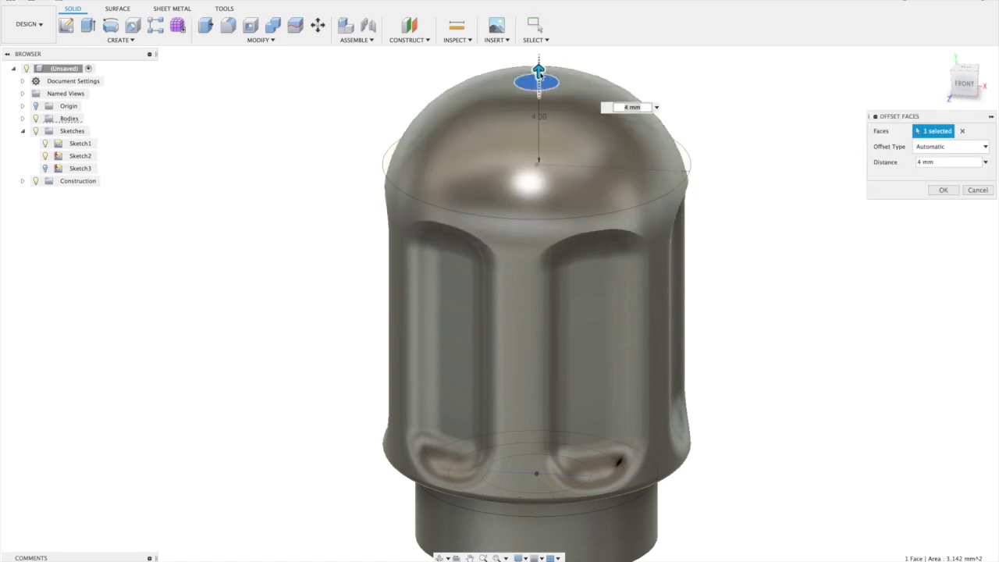
pyautogui.moveTo(538, 76); pyautogui.dragTo(539, 93)
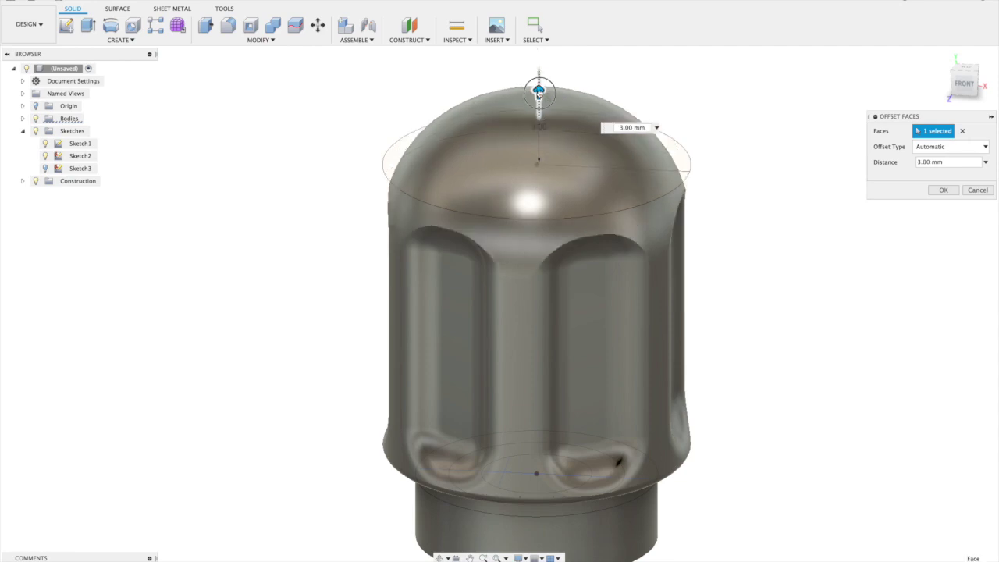
pyautogui.moveTo(538, 92); pyautogui.dragTo(538, 113)
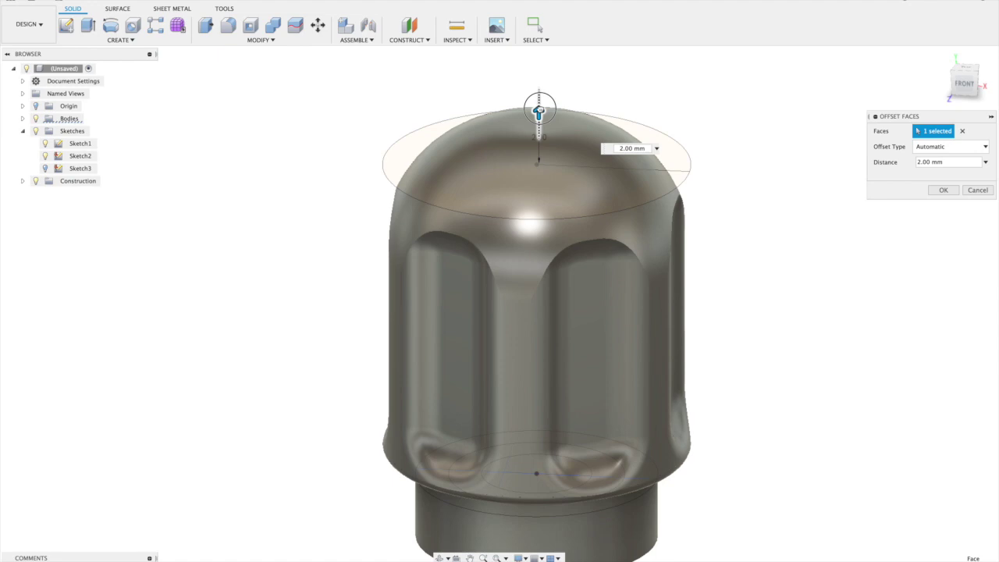
pyautogui.moveTo(538, 113); pyautogui.dragTo(539, 92)
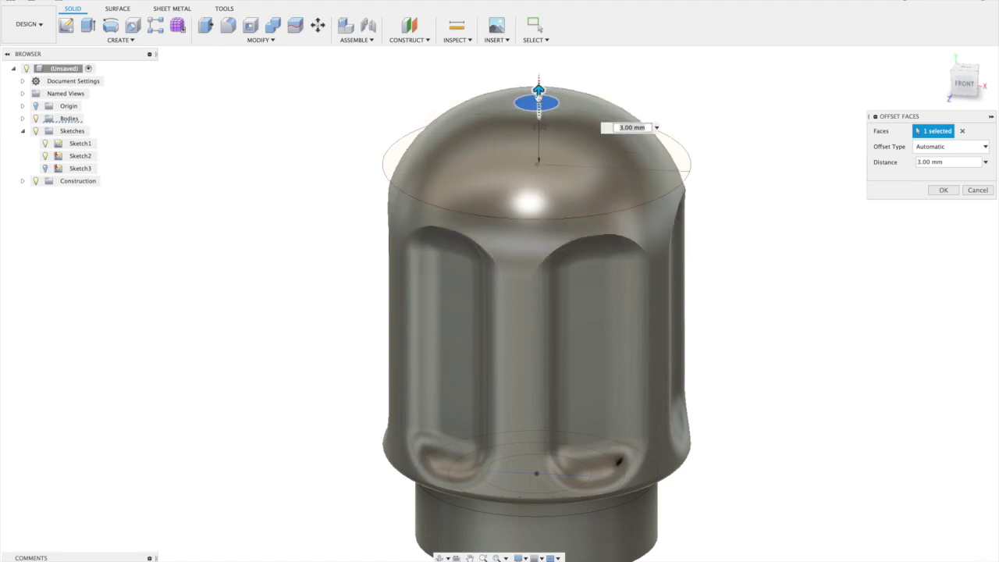
pyautogui.press('Return')
# Inspect the domed knob's side pockets, recessed underside and rounded top from several angles.
pyautogui.keyDown('shift'); pyautogui.scroll(-10, 802, 282); pyautogui.keyUp('shift')
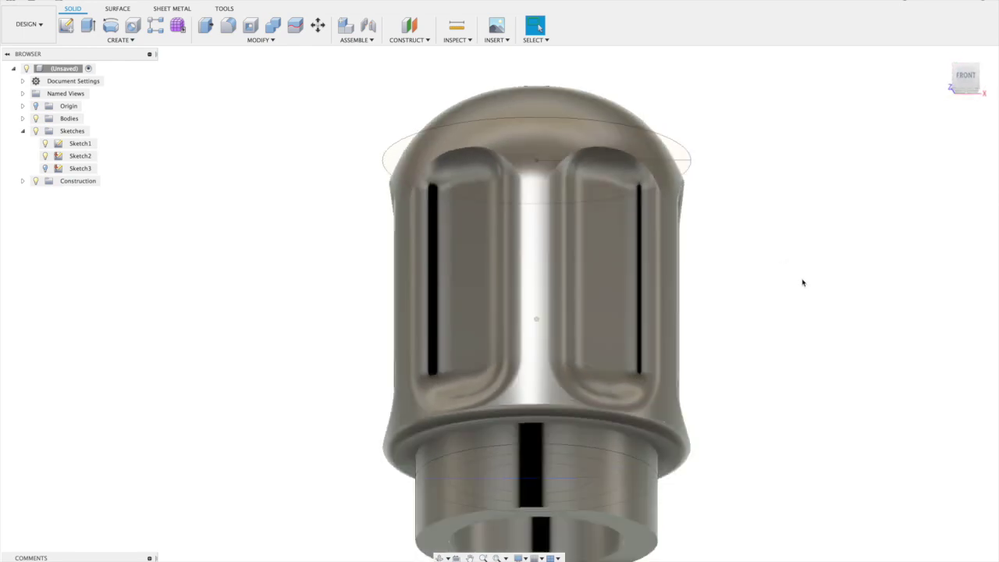
pyautogui.keyDown('shift'); pyautogui.scroll(3, 802, 282); pyautogui.keyUp('shift')
pyautogui.keyDown('shift'); pyautogui.scroll(10, 802, 283); pyautogui.keyUp('shift')
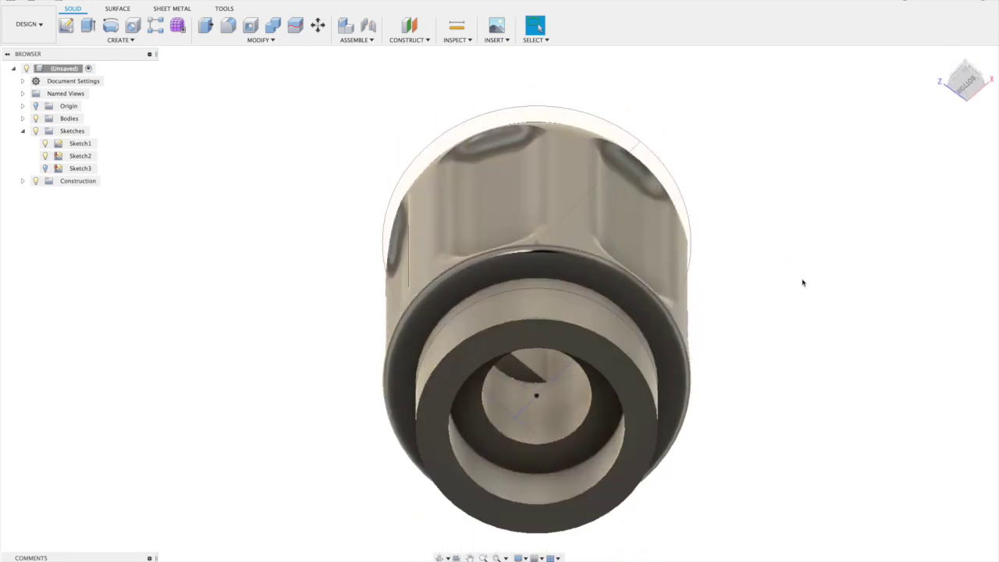
pyautogui.keyDown('shift'); pyautogui.scroll(3, 802, 282); pyautogui.keyUp('shift')
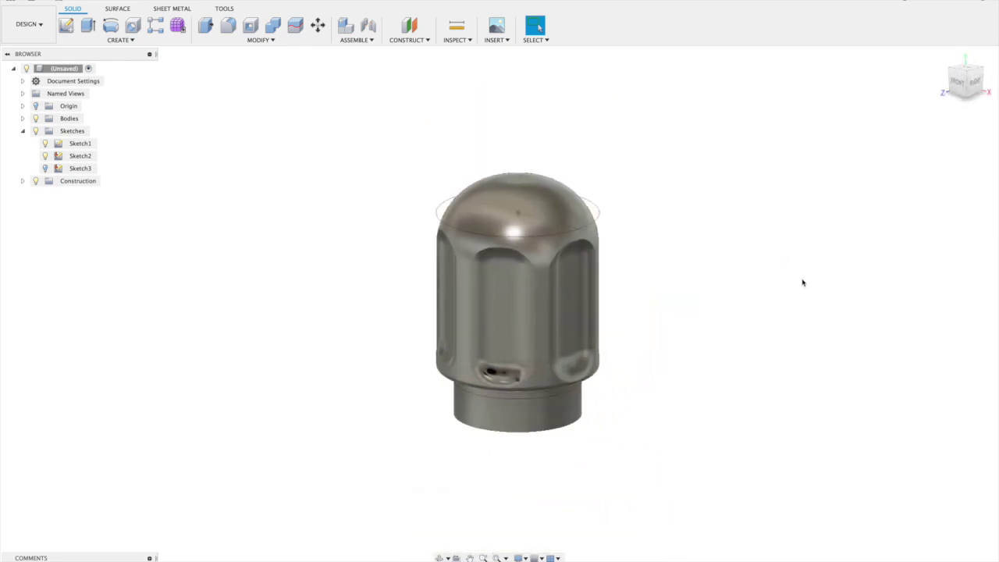
pyautogui.scroll(3, 802, 283)
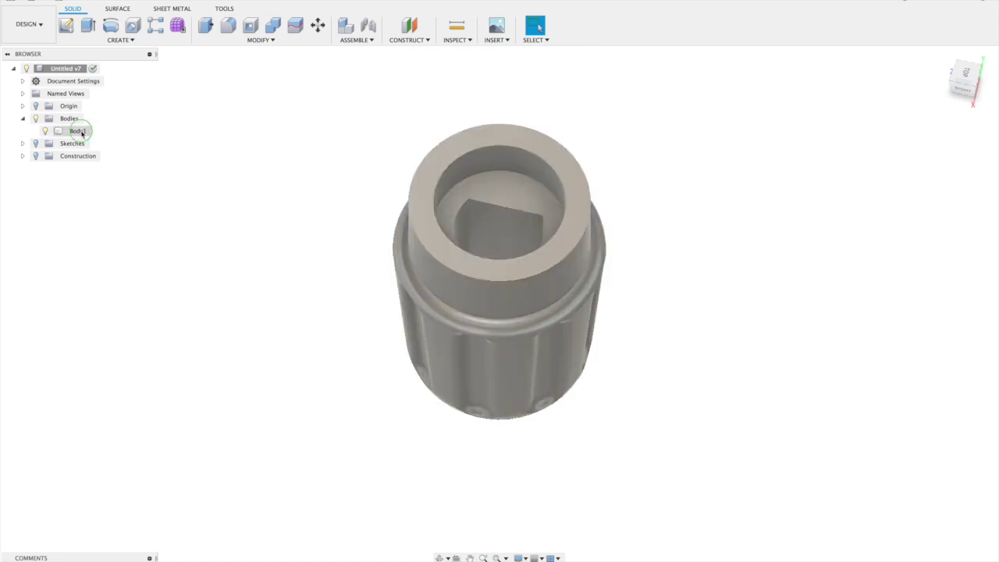
# Export the knob body as a binary STL with High refinement, saved as Body1.stl in the files folder.
pyautogui.rightClick(82, 133)
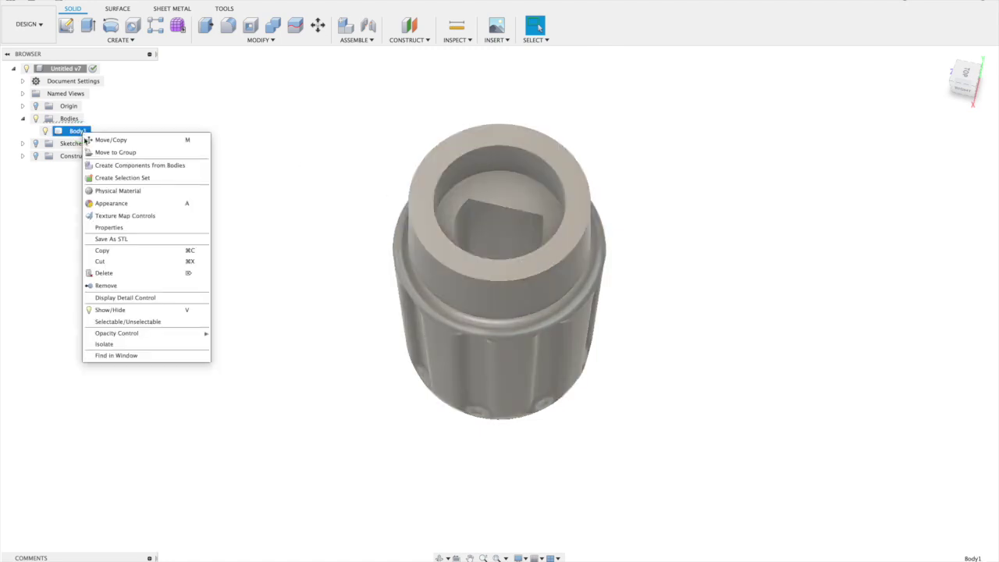
pyautogui.click(110, 240)
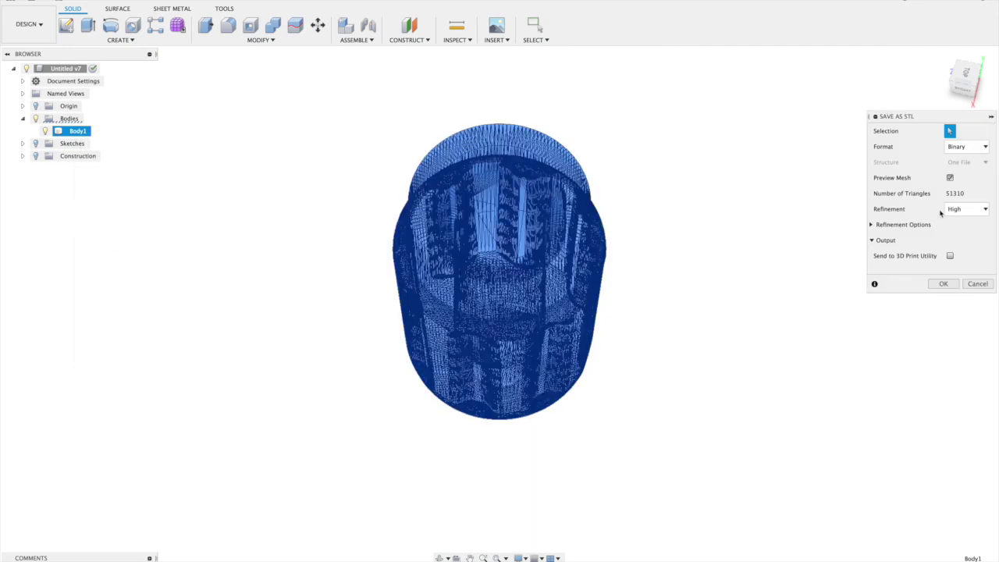
pyautogui.moveTo(907, 116); pyautogui.dragTo(775, 115)
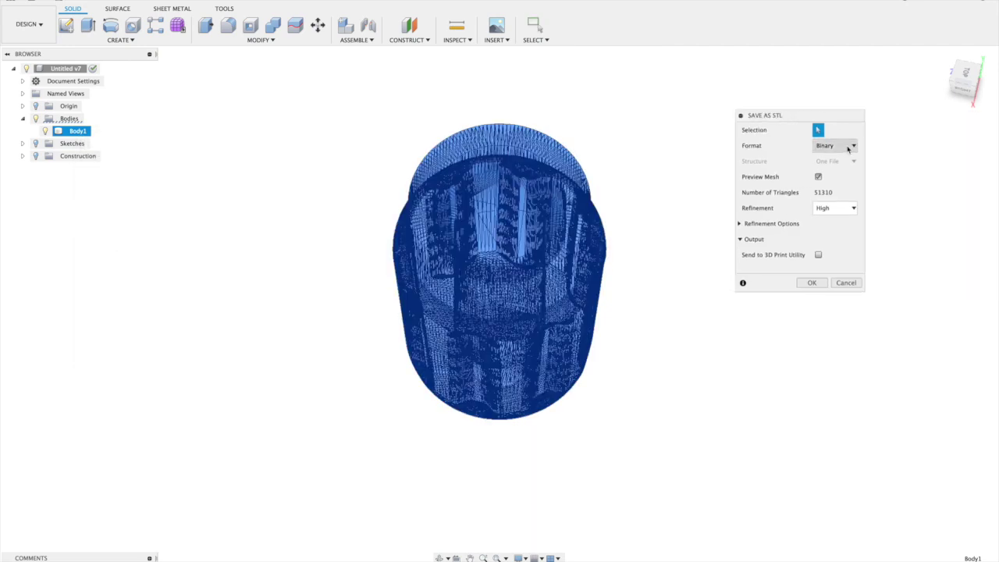
pyautogui.click(838, 209)
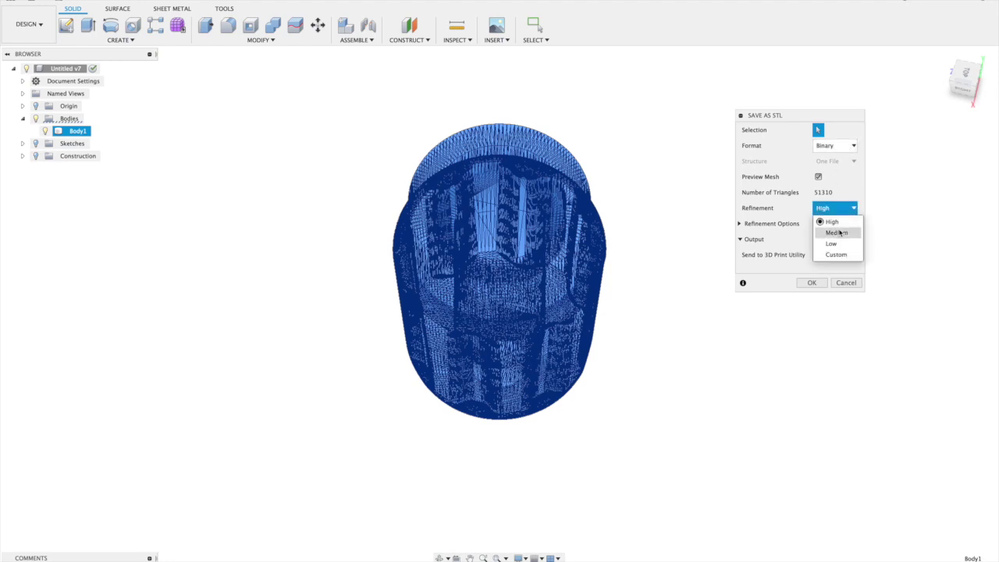
pyautogui.click(840, 232)
pyautogui.click(836, 209)
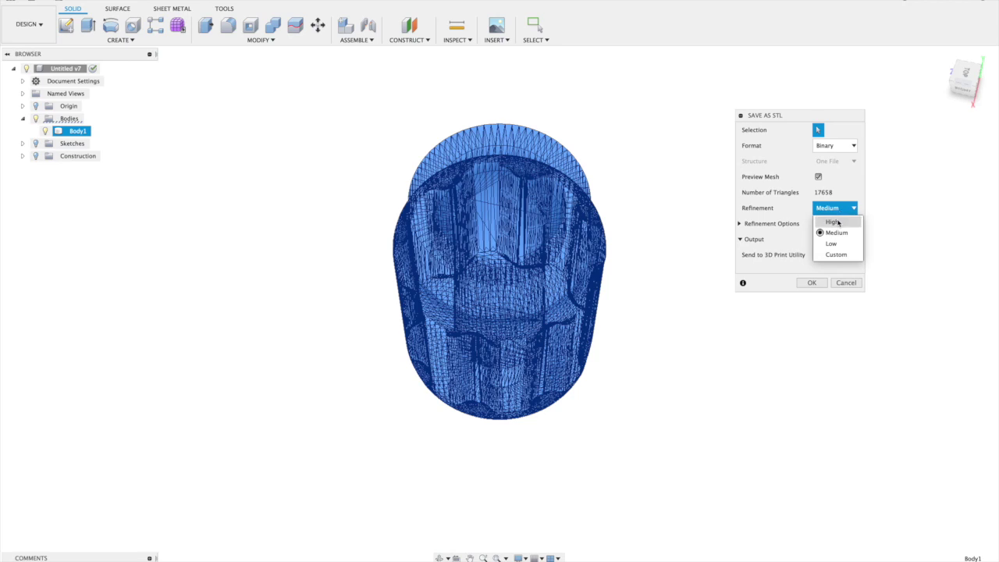
pyautogui.click(832, 221)
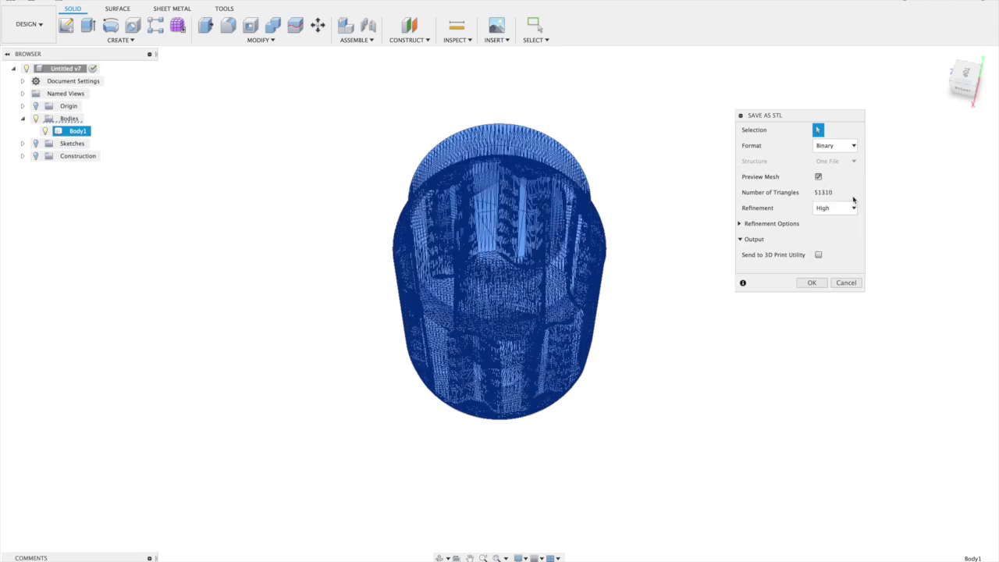
pyautogui.click(809, 283)
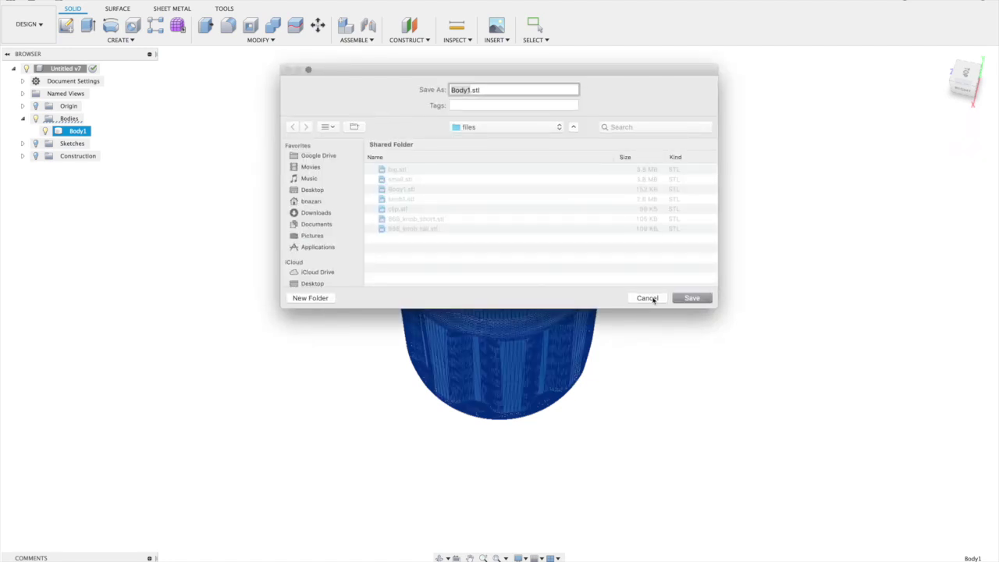
pyautogui.click(689, 297)
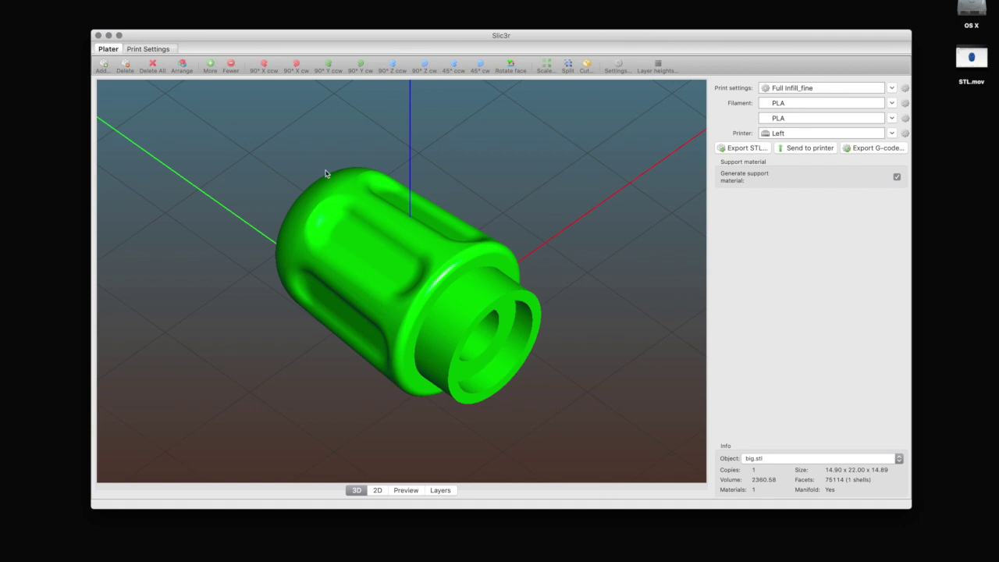
# Switch to Slic3r, view the loaded knob model and review its infill print settings.
pyautogui.moveTo(454, 245); pyautogui.dragTo(426, 251)
pyautogui.click(152, 50)
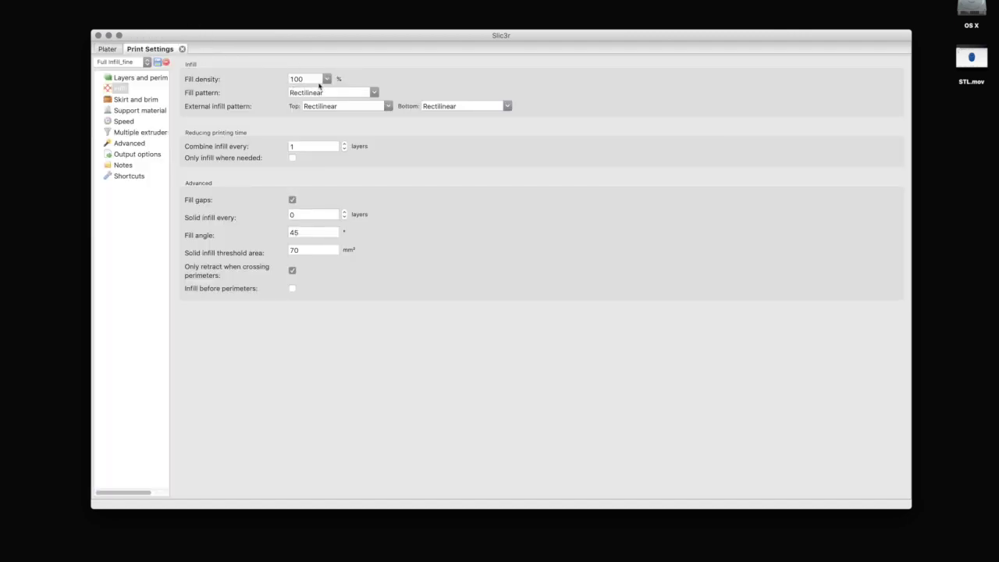
pyautogui.click(108, 49)
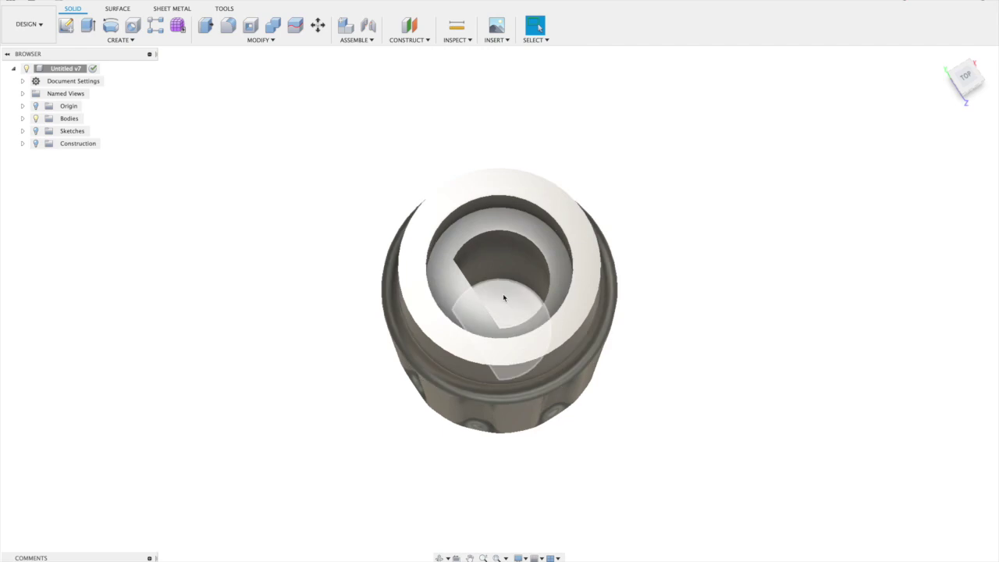
# Offset the curved wall of the D-shaped bore with Press Pull, trying 0.3 mm before setting the distance to -0.2 mm.
pyautogui.keyDown('shift'); pyautogui.scroll(-5, 736, 284); pyautogui.keyUp('shift')
pyautogui.keyDown('shift'); pyautogui.scroll(5, 735, 284); pyautogui.keyUp('shift')
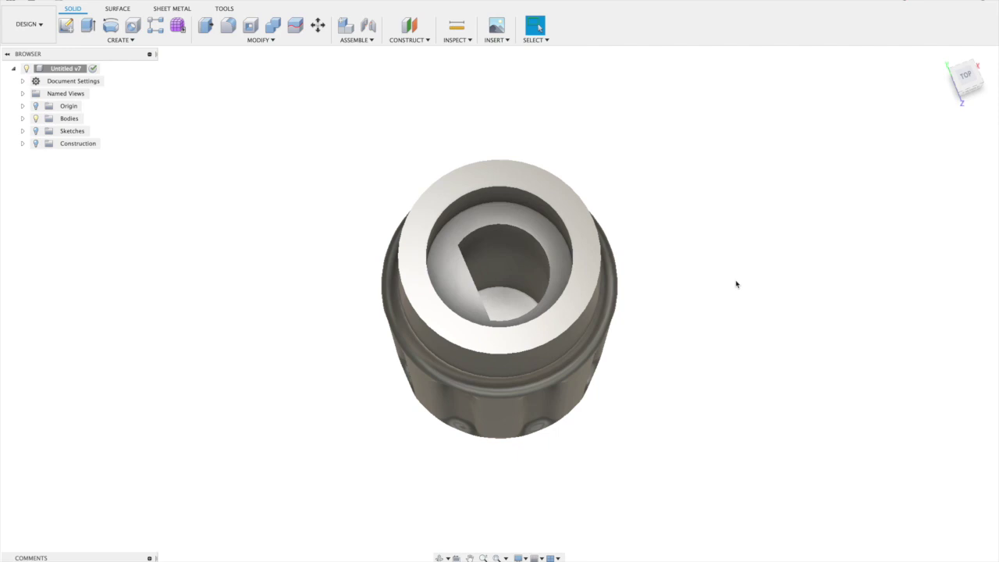
pyautogui.click(537, 256)
pyautogui.press('q')
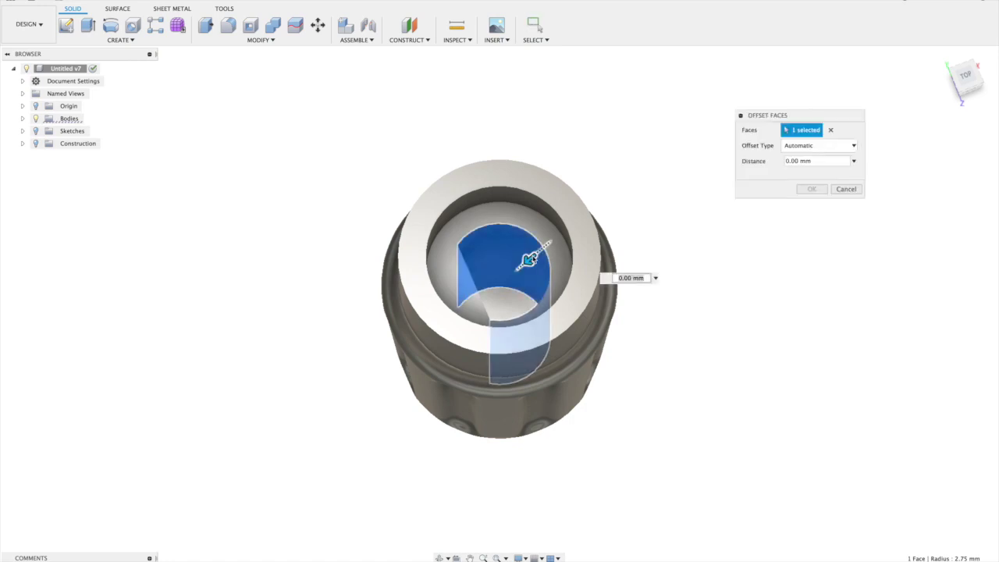
pyautogui.write('.1')
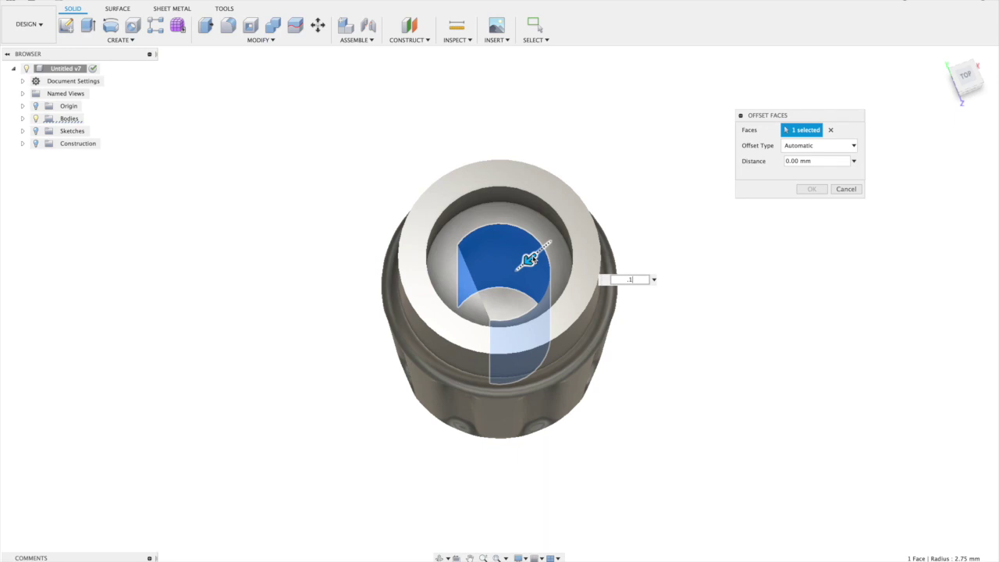
pyautogui.press('BackSpace')
pyautogui.write('3')
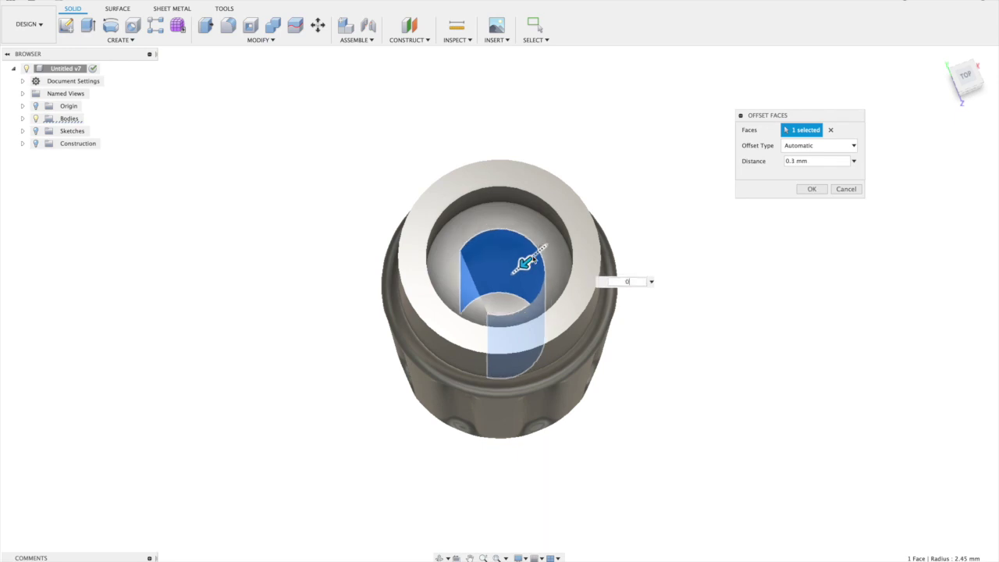
pyautogui.press('BackSpace')
pyautogui.press('BackSpace')
pyautogui.write('-0.2')
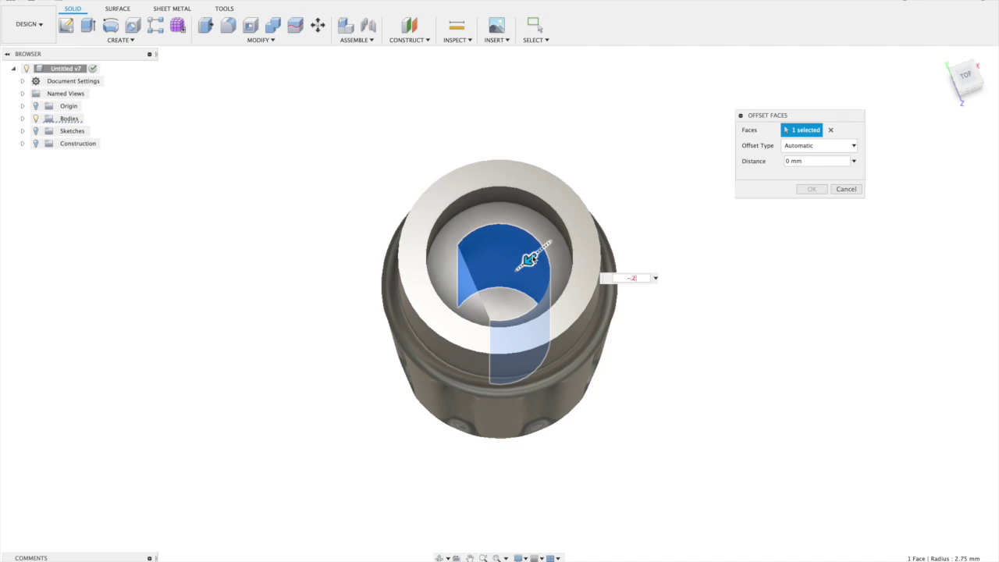